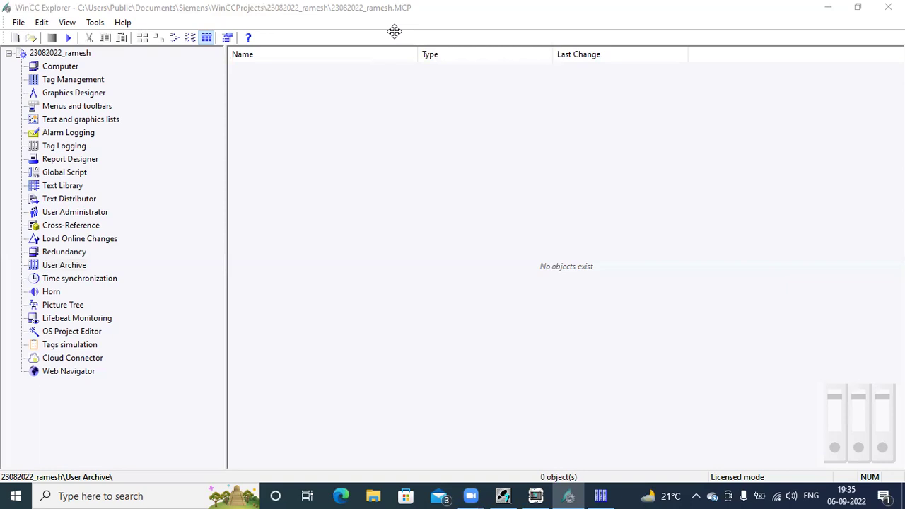
Step: Open the project's User Archive editor and create an archive named tea_coffee
{"action": "left_click", "coordinate": [75, 270]}
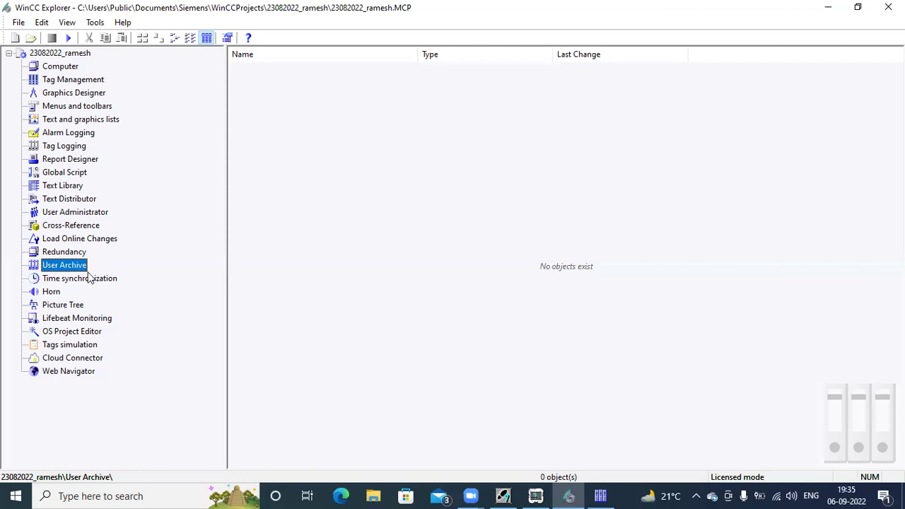
{"action": "double_click", "coordinate": [84, 271]}
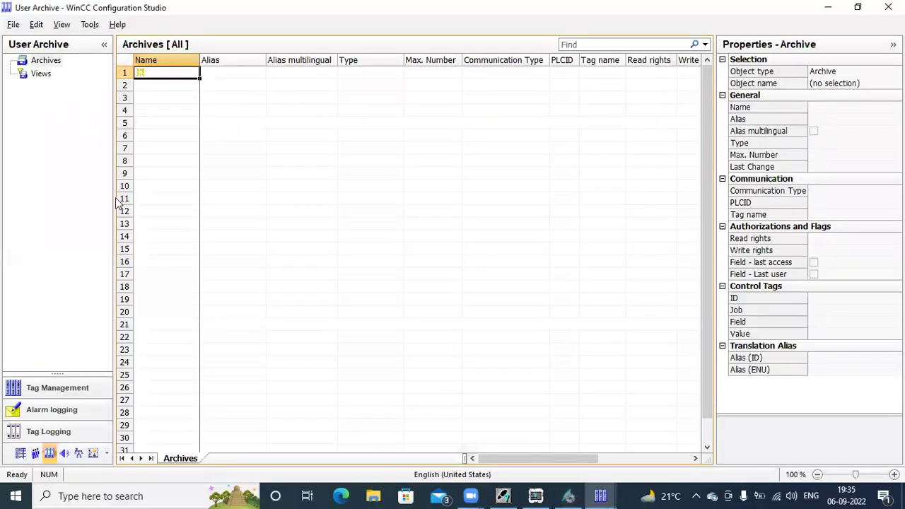
{"action": "left_click_drag", "start_coordinate": [113, 180], "coordinate": [170, 185]}
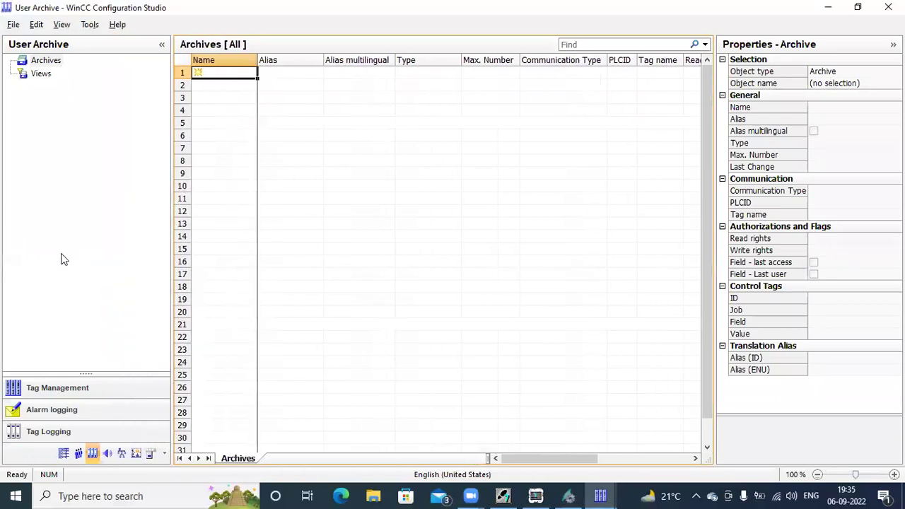
{"action": "left_click", "coordinate": [49, 62]}
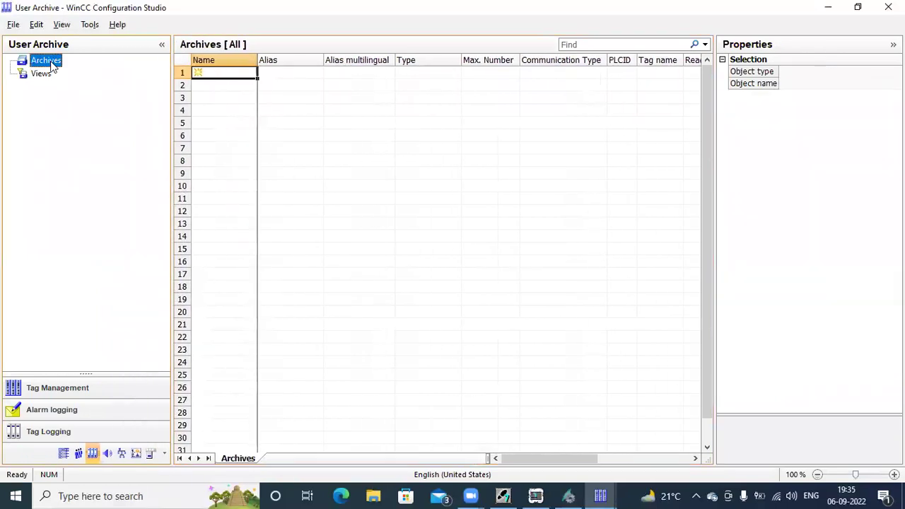
{"action": "left_click", "coordinate": [234, 71]}
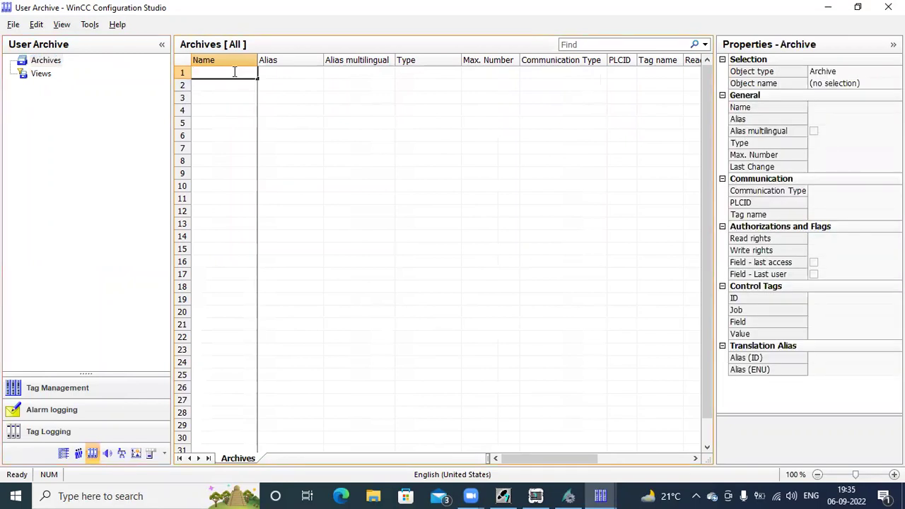
{"action": "type", "text": "tea_coffee"}
{"action": "key", "text": "Return"}
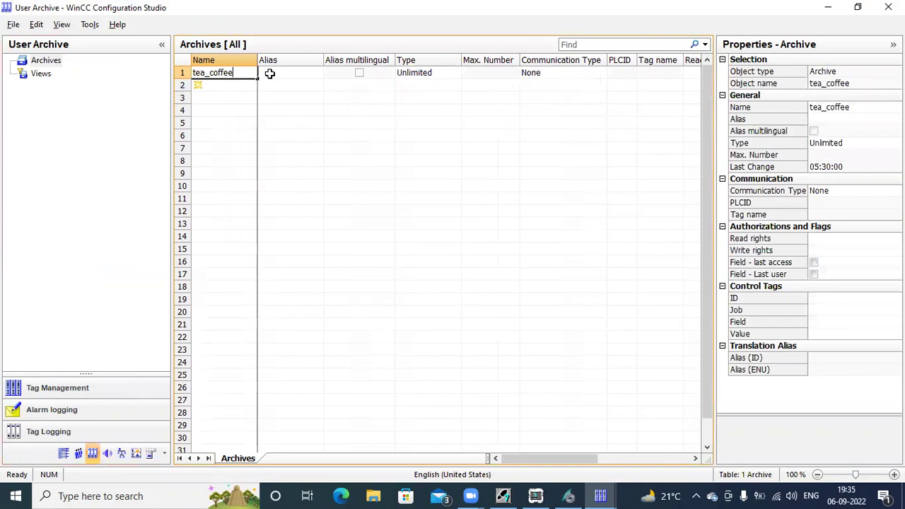
Step: Keep the tea_coffee archive's type as Unlimited and set its communication type to Data Manager Tags
{"action": "left_click", "coordinate": [270, 74]}
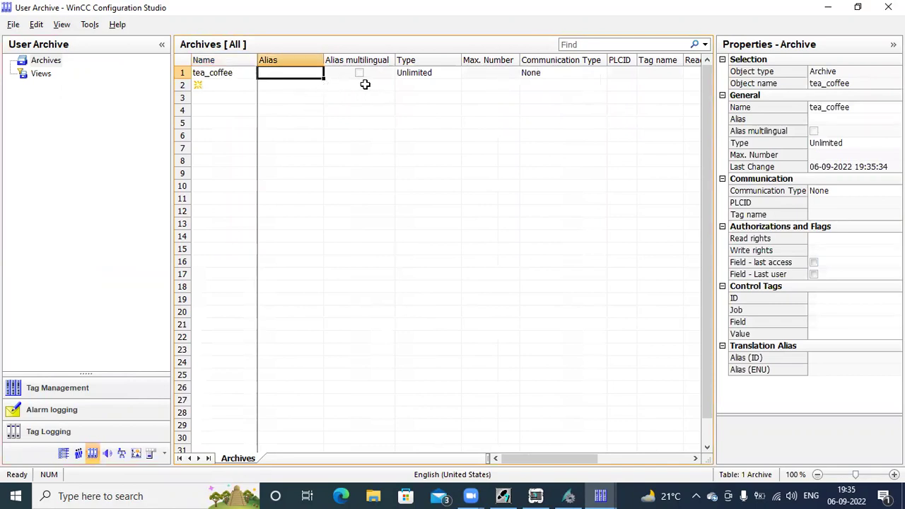
{"action": "left_click", "coordinate": [365, 84]}
{"action": "left_click", "coordinate": [418, 73]}
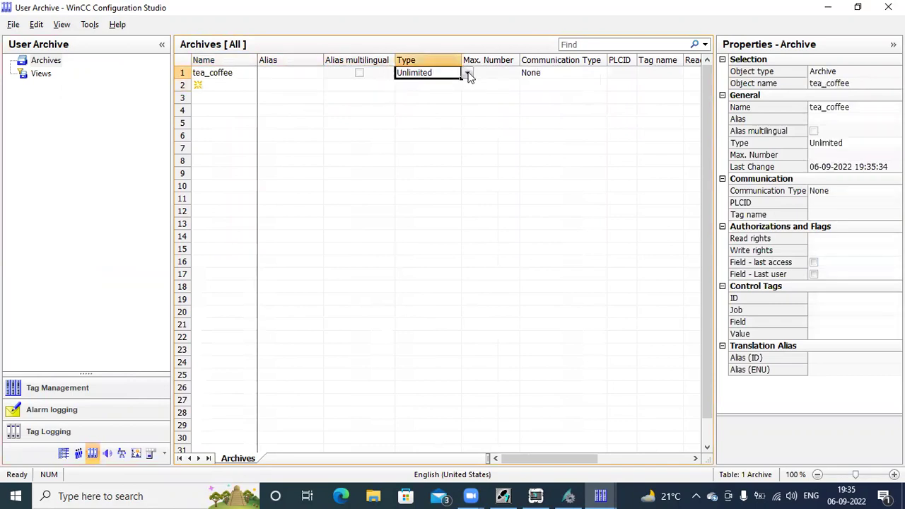
{"action": "left_click", "coordinate": [467, 73]}
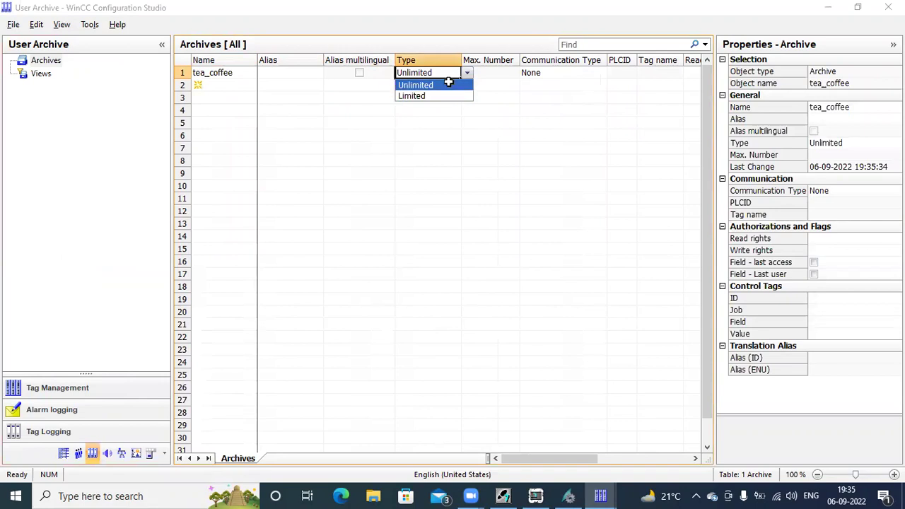
{"action": "left_click", "coordinate": [448, 85]}
{"action": "left_click", "coordinate": [502, 75]}
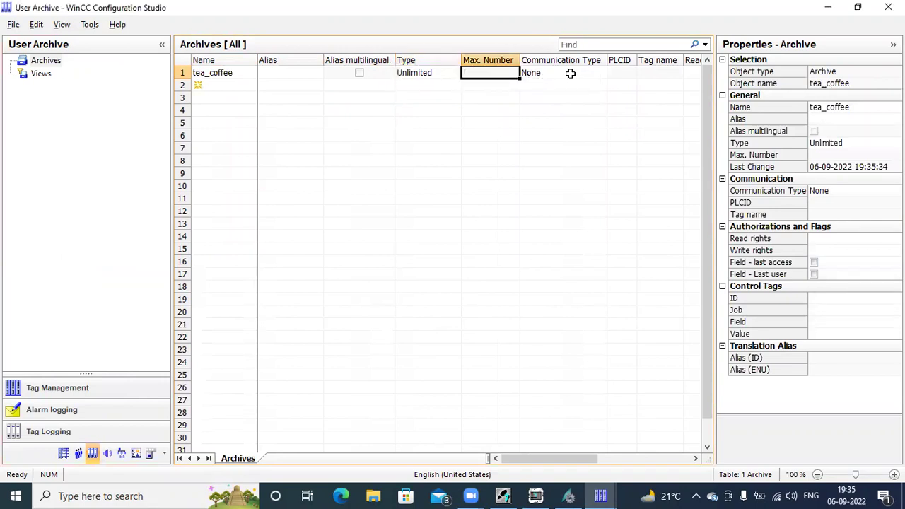
{"action": "left_click", "coordinate": [570, 74]}
{"action": "left_click", "coordinate": [613, 71]}
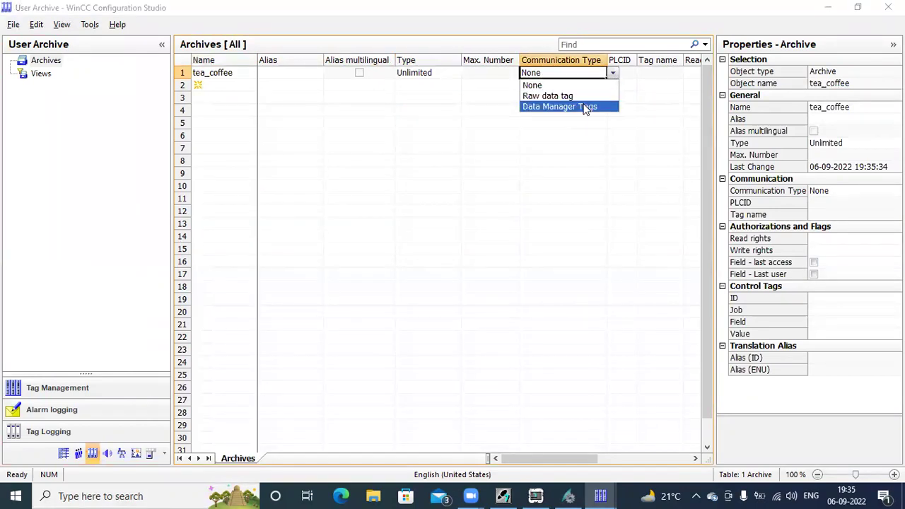
{"action": "left_click", "coordinate": [584, 107]}
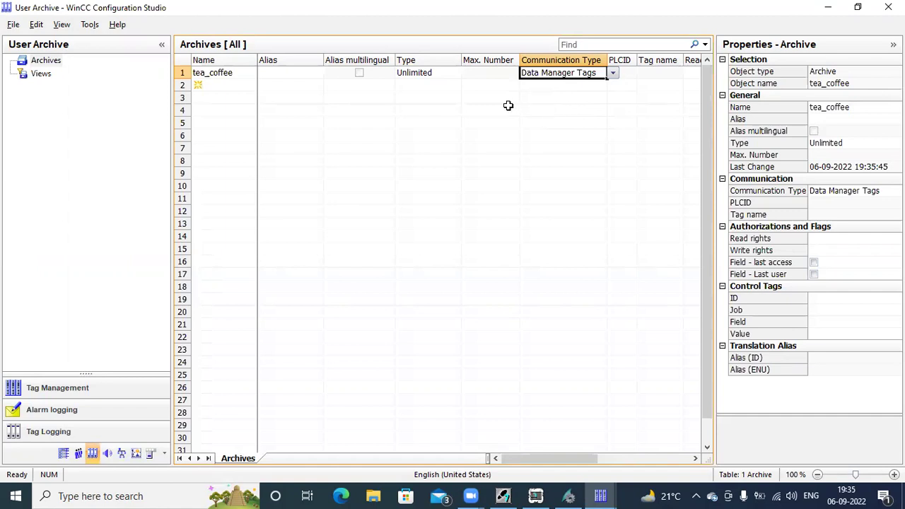
{"action": "left_click", "coordinate": [611, 73]}
{"action": "left_click", "coordinate": [593, 74]}
Step: Expand the archives and open the field table of the tea_coffee archive to examine its fields and properties
{"action": "left_click", "coordinate": [32, 63]}
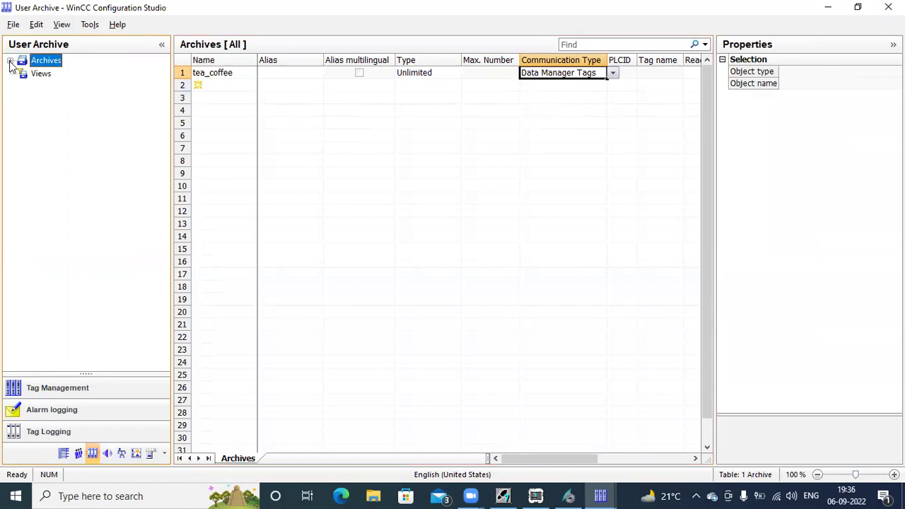
{"action": "left_click", "coordinate": [10, 63]}
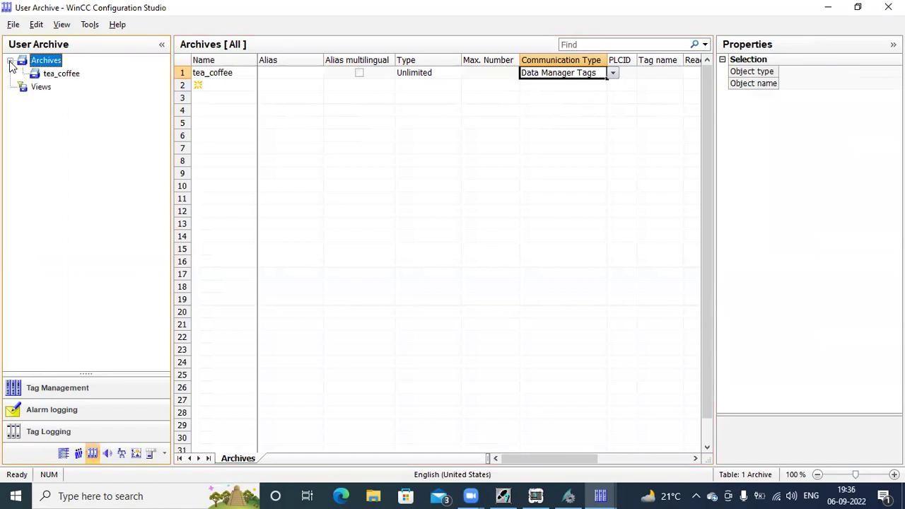
{"action": "left_click", "coordinate": [61, 73]}
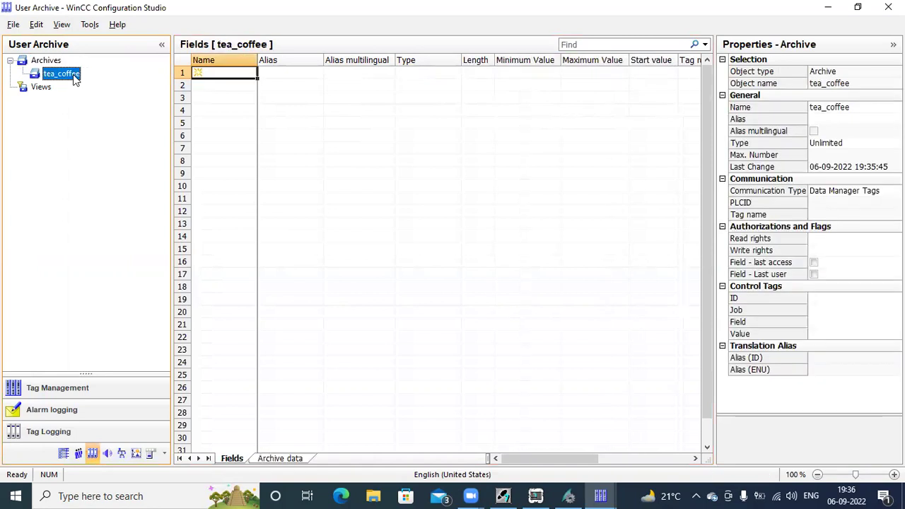
{"action": "left_click", "coordinate": [227, 74]}
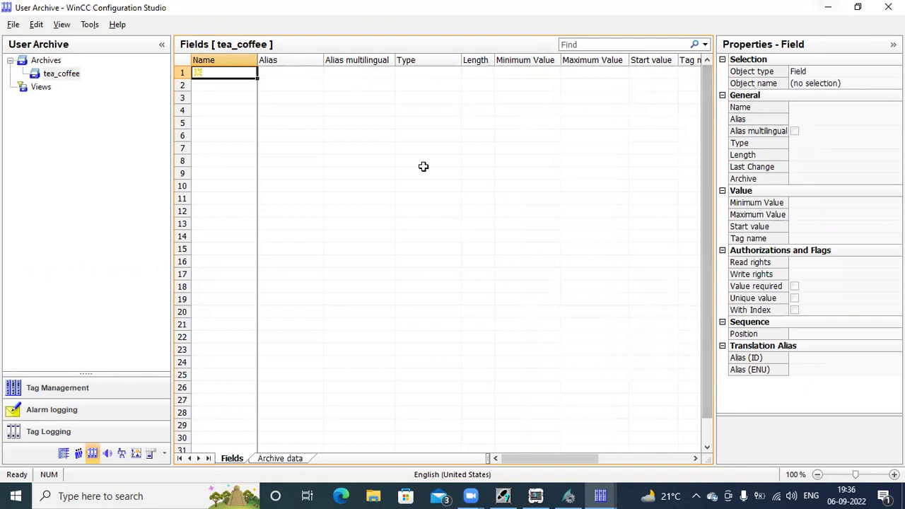
{"action": "left_click", "coordinate": [74, 77]}
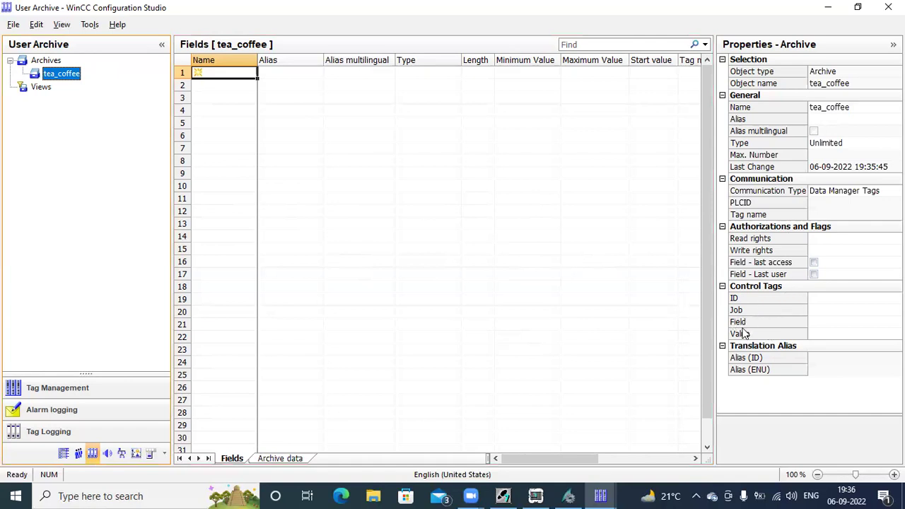
Step: Switch to the Tag Management window and add a tag named tea_powder to the plc1 connection
{"action": "left_click", "coordinate": [828, 7]}
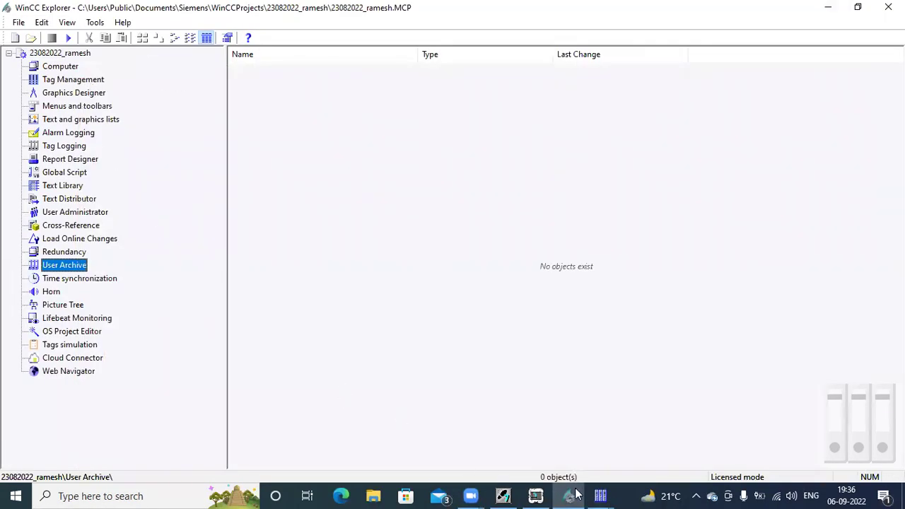
{"action": "left_click", "coordinate": [599, 496]}
{"action": "left_click", "coordinate": [508, 434]}
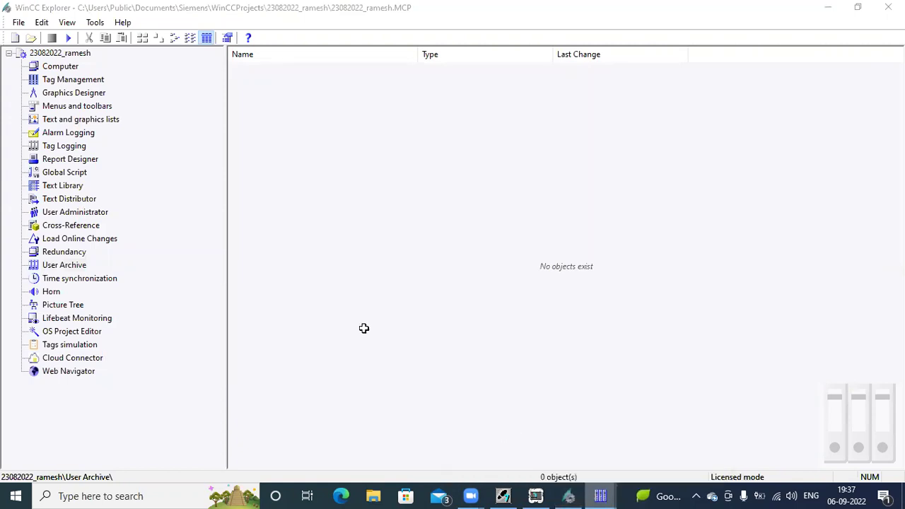
{"action": "left_click", "coordinate": [213, 287]}
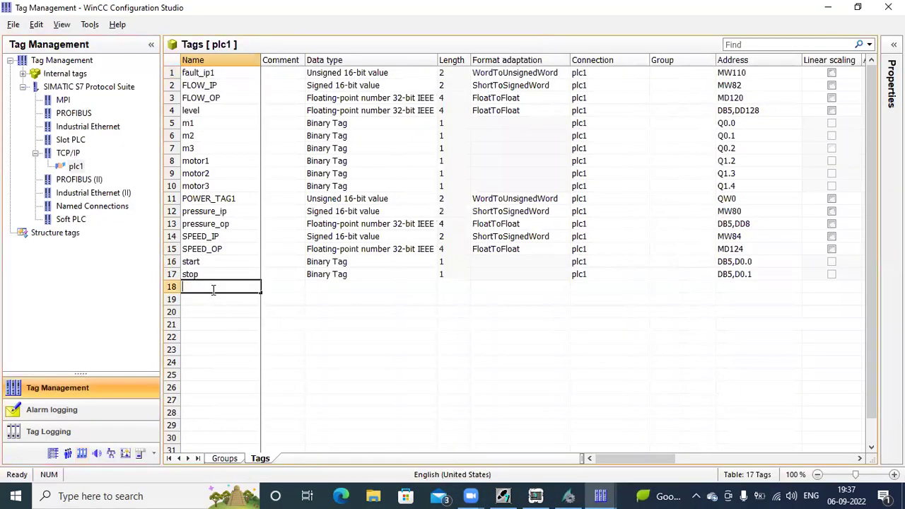
{"action": "type", "text": "tea_powder"}
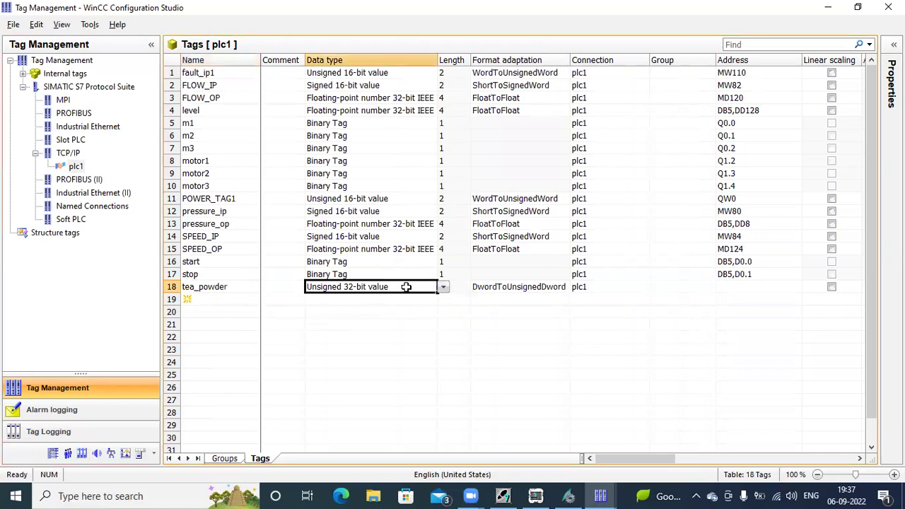
Step: Set the tea_powder tag's data type to Signed 16-bit value and its address to MW130
{"action": "left_click", "coordinate": [444, 287]}
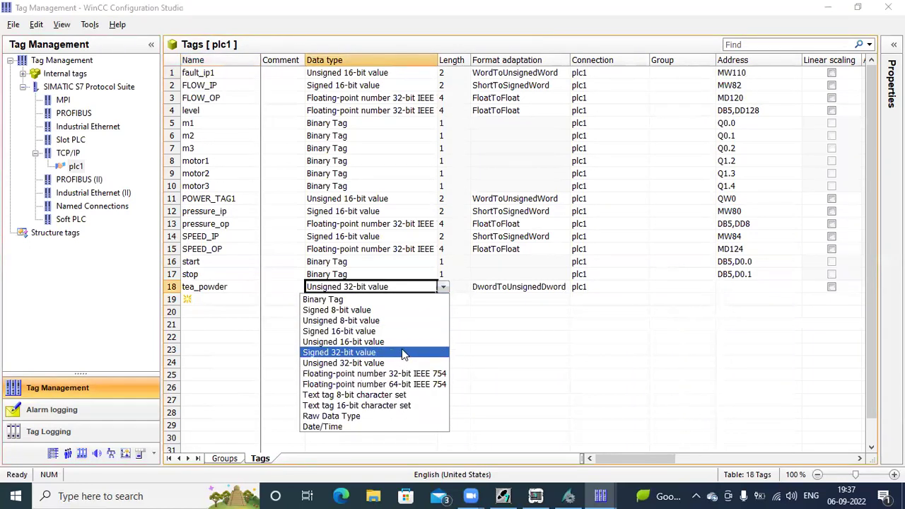
{"action": "left_click", "coordinate": [400, 331]}
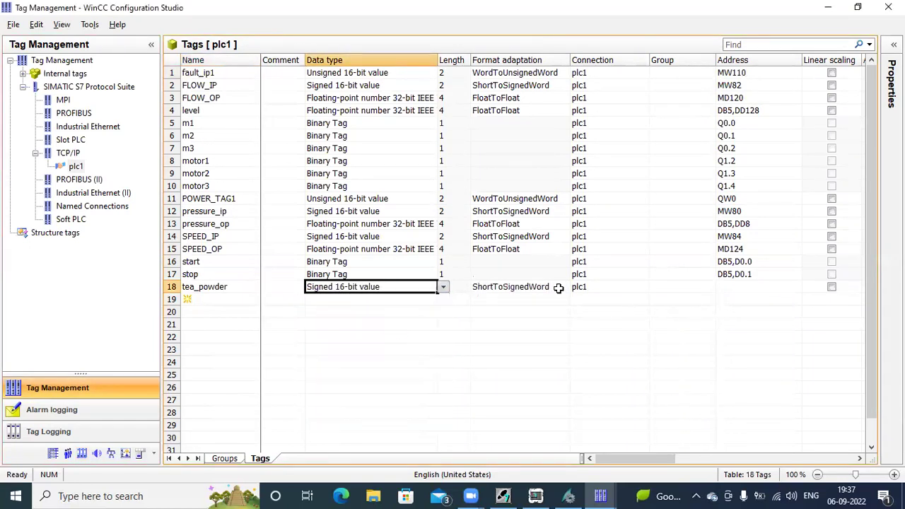
{"action": "left_click", "coordinate": [735, 285]}
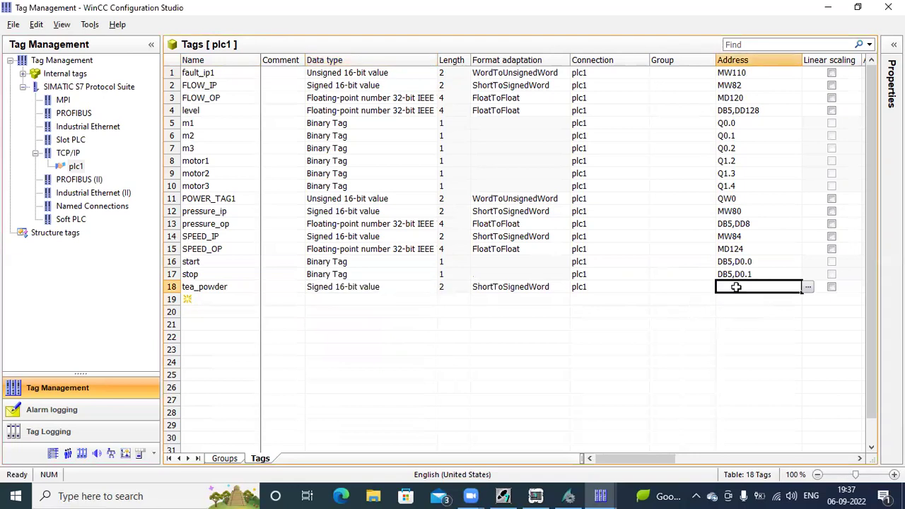
{"action": "type", "text": "mw"}
{"action": "type", "text": "120"}
{"action": "key", "text": "Return"}
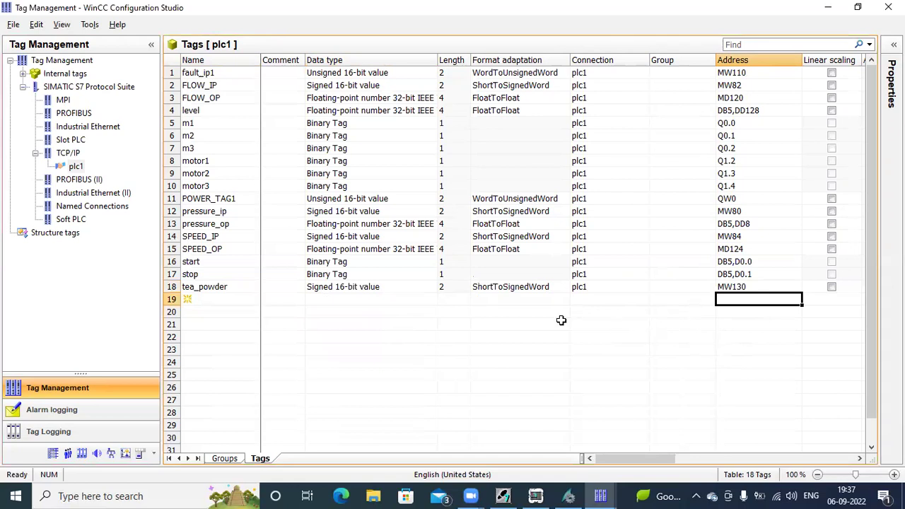
Step: Add a plc1 tag named coffee_powder with data type Signed 16-bit value and address MW132
{"action": "left_click", "coordinate": [219, 301]}
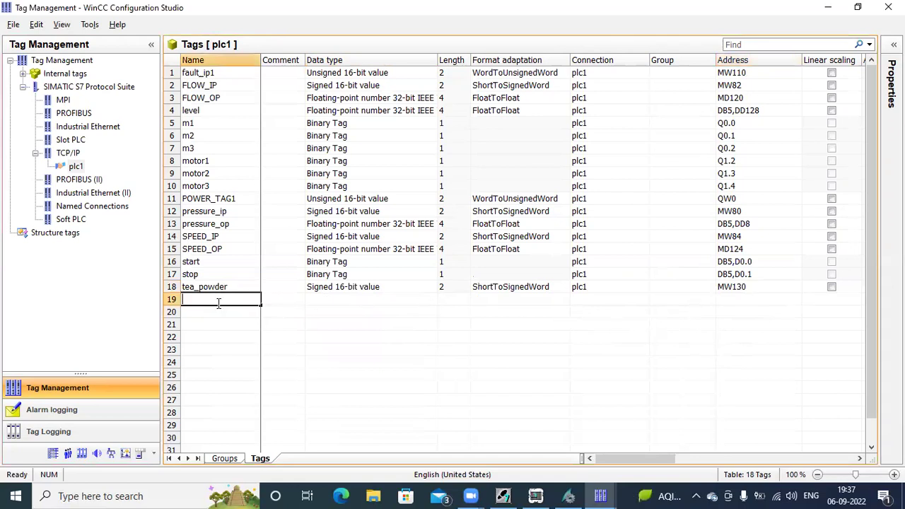
{"action": "type", "text": "coffee_powder"}
{"action": "left_click", "coordinate": [418, 299]}
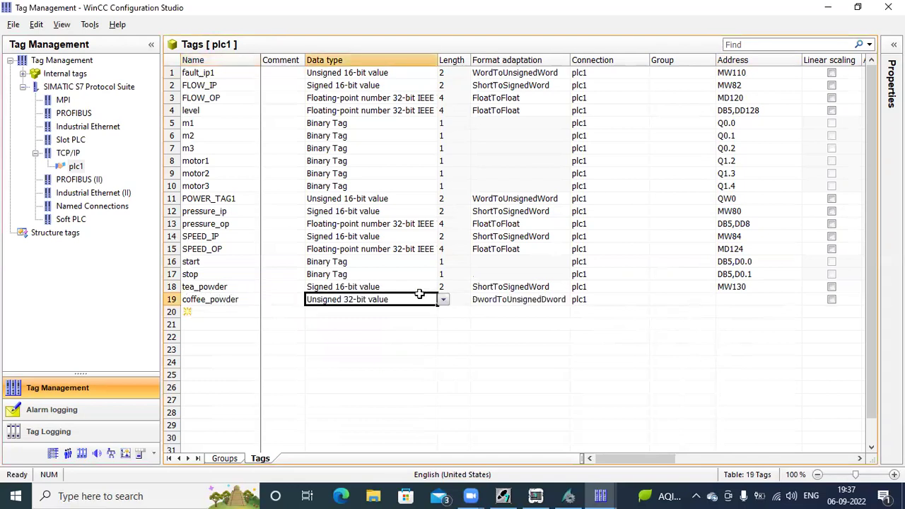
{"action": "left_click", "coordinate": [443, 301]}
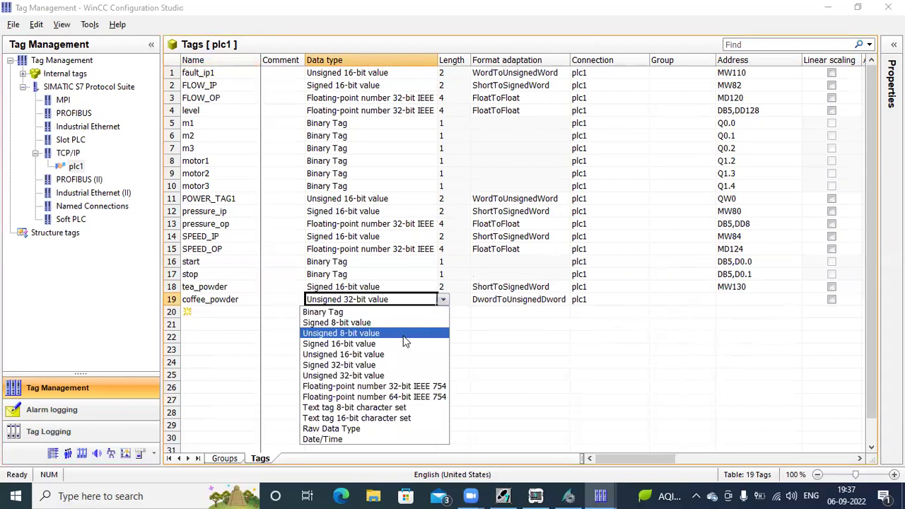
{"action": "left_click", "coordinate": [403, 347]}
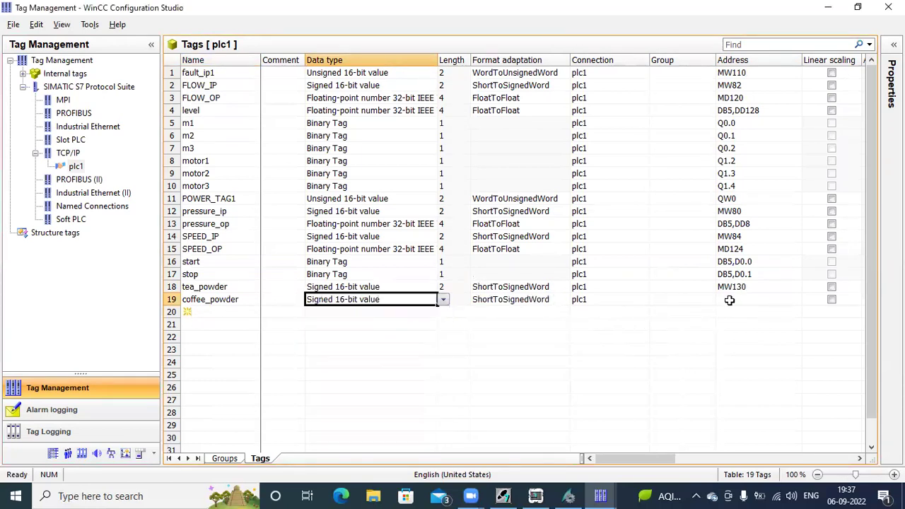
{"action": "left_click", "coordinate": [729, 298]}
{"action": "type", "text": "mw132"}
{"action": "key", "text": "Return"}
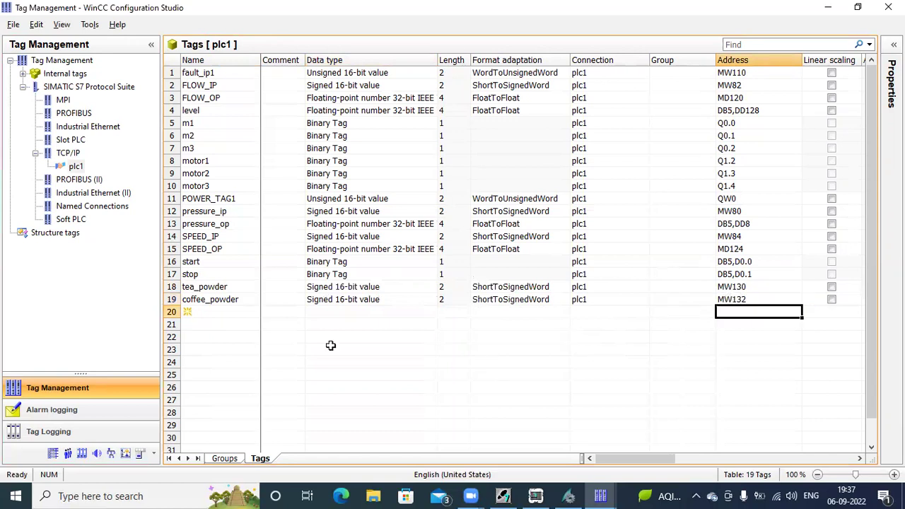
Step: Add a plc1 tag named milk with data type Signed 16-bit value and address MW134
{"action": "left_click", "coordinate": [220, 311]}
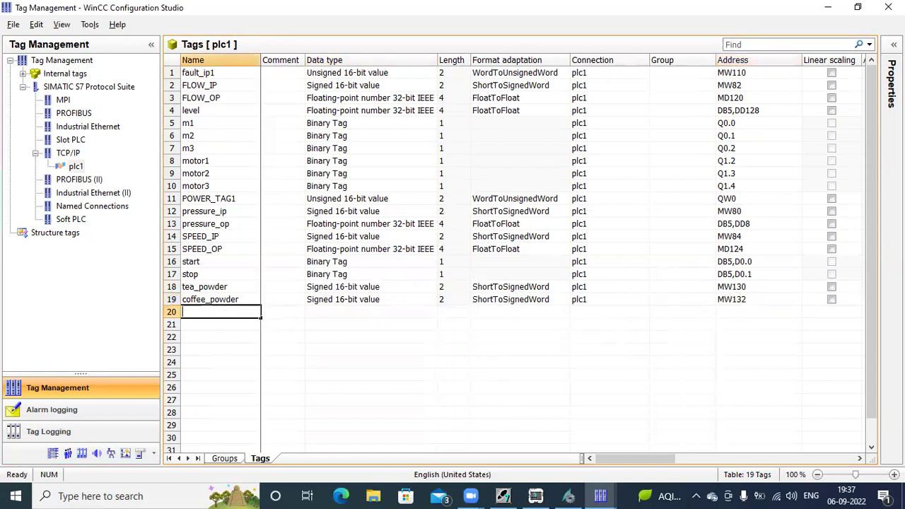
{"action": "key", "text": "Return"}
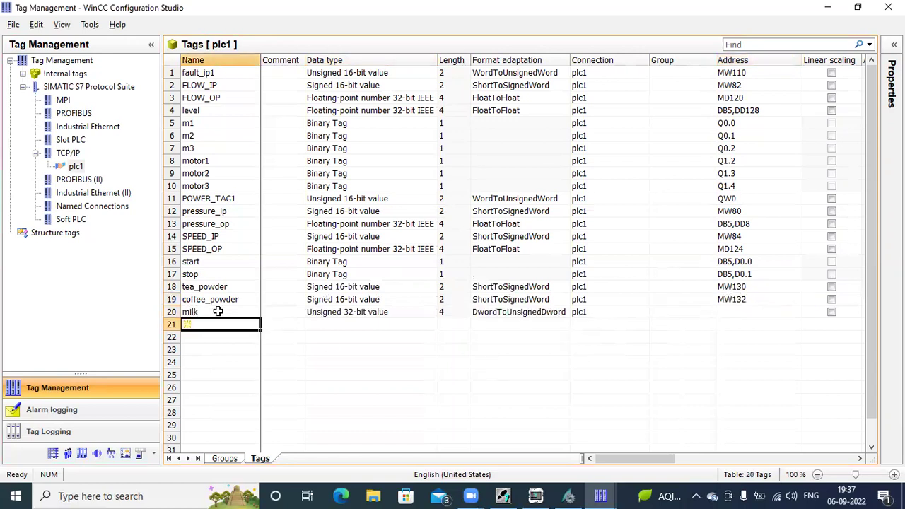
{"action": "left_click", "coordinate": [377, 311]}
{"action": "left_click", "coordinate": [444, 312]}
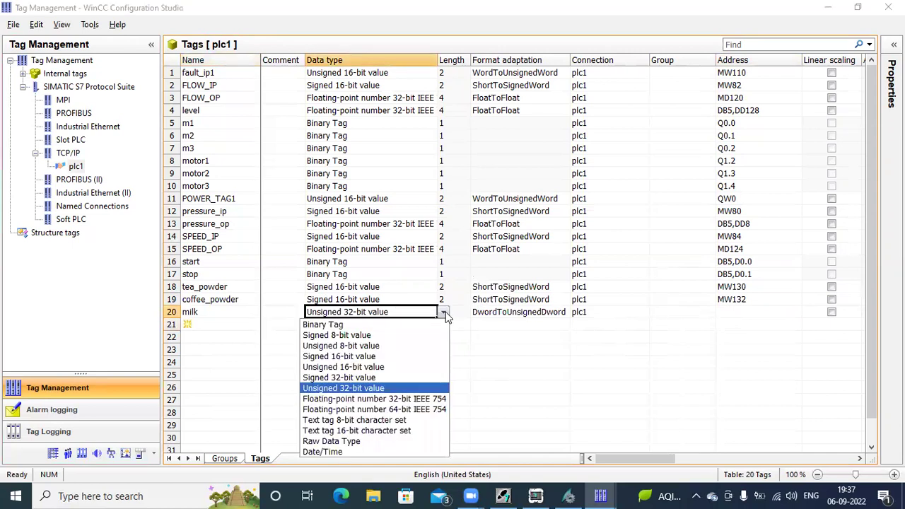
{"action": "left_click", "coordinate": [359, 357]}
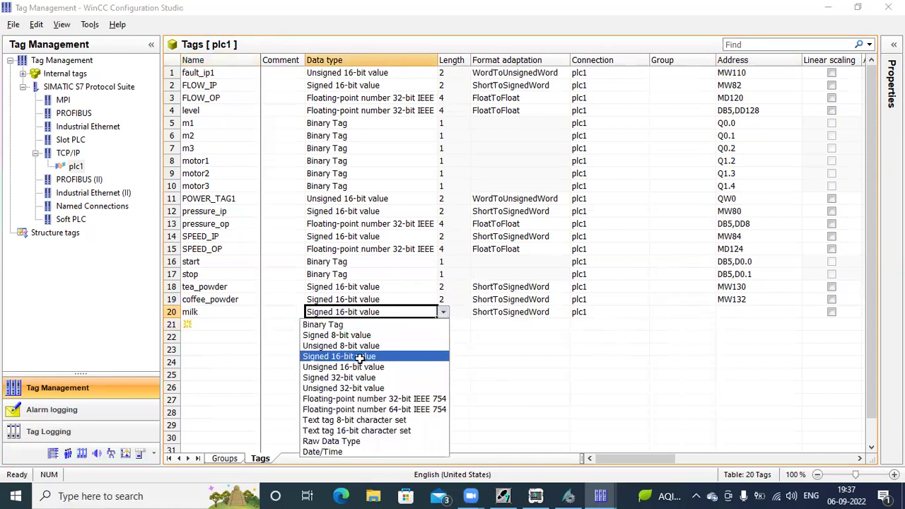
{"action": "left_click", "coordinate": [726, 309]}
{"action": "type", "text": "mw1"}
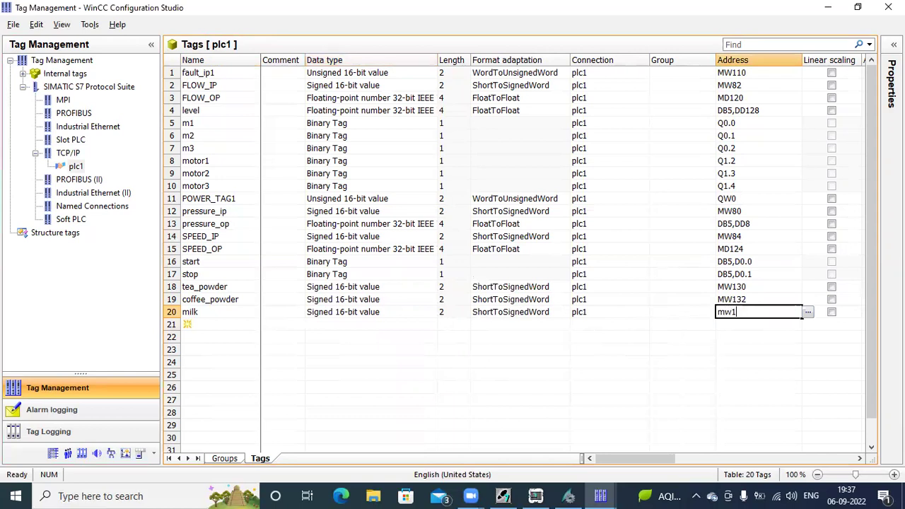
{"action": "key", "text": "Return"}
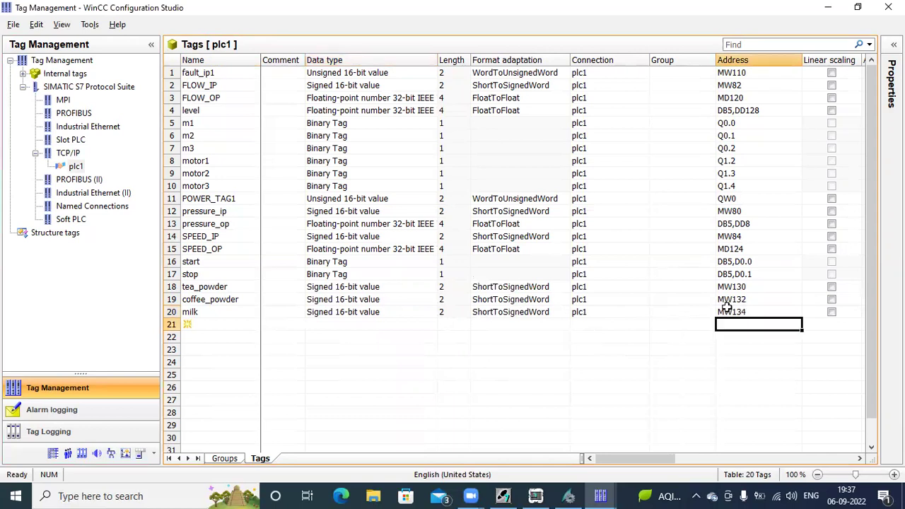
Step: Add a plc1 tag named sugar with data type Signed 16-bit value and address MW136
{"action": "left_click", "coordinate": [238, 325]}
{"action": "type", "text": "sugar"}
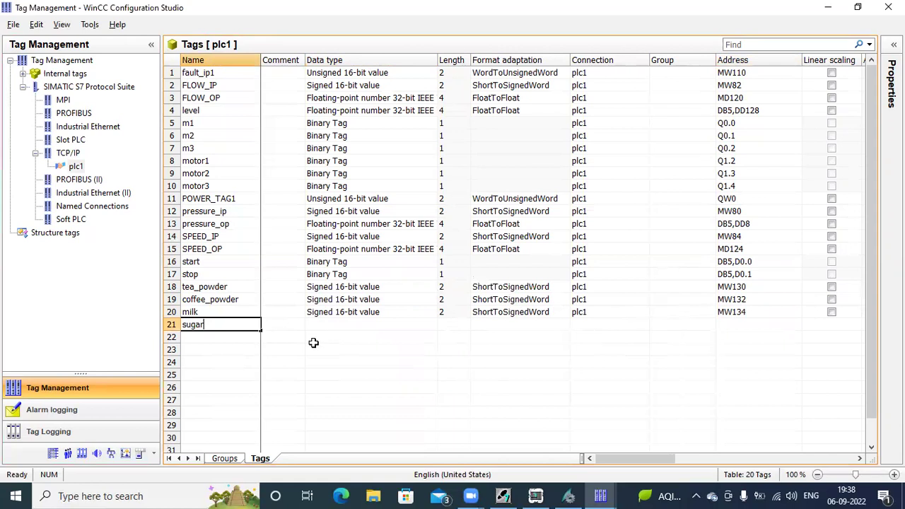
{"action": "left_click", "coordinate": [345, 325]}
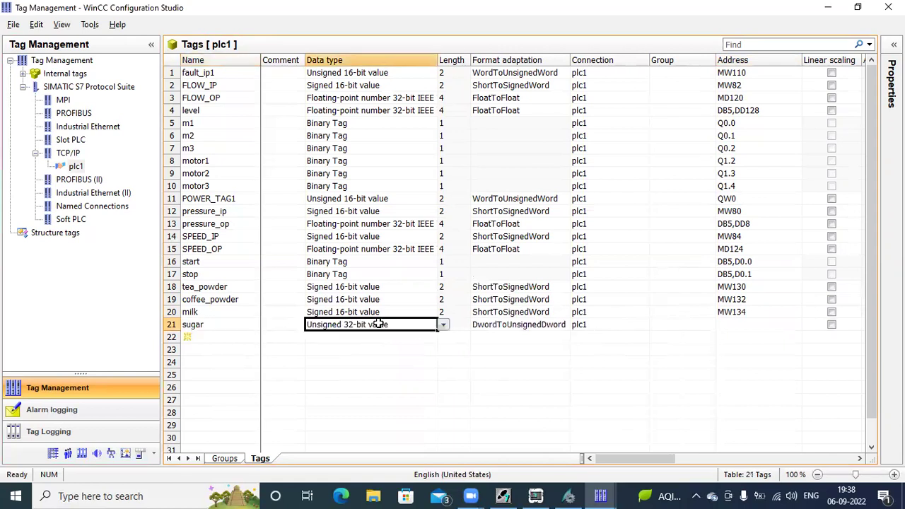
{"action": "left_click", "coordinate": [443, 324]}
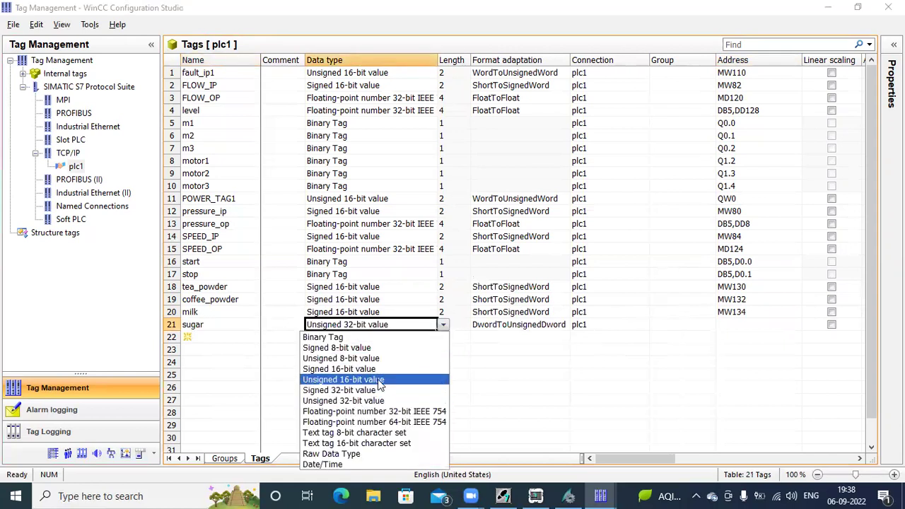
{"action": "left_click", "coordinate": [354, 370]}
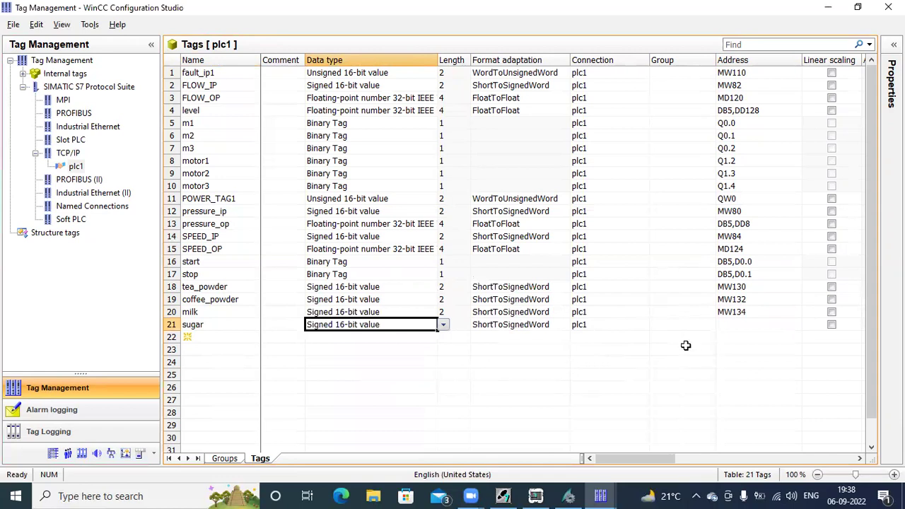
{"action": "left_click", "coordinate": [728, 325]}
{"action": "type", "text": "mw136"}
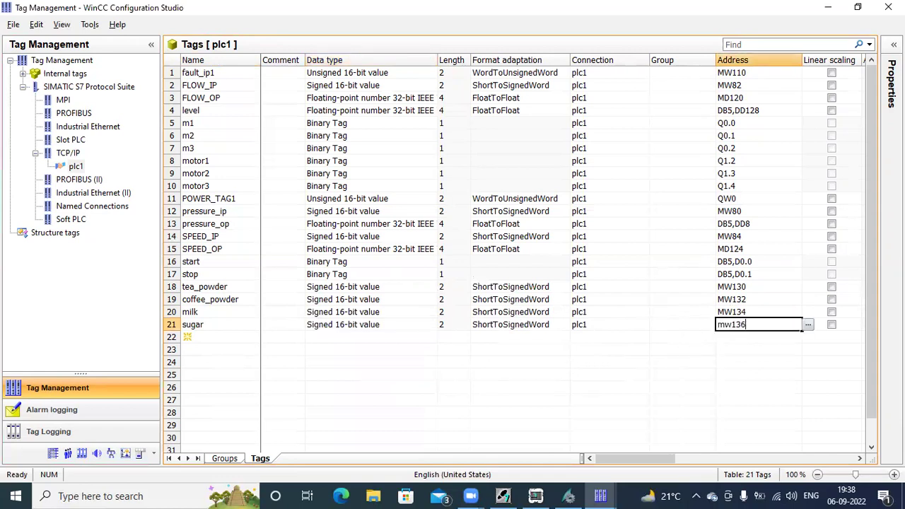
{"action": "key", "text": "Return"}
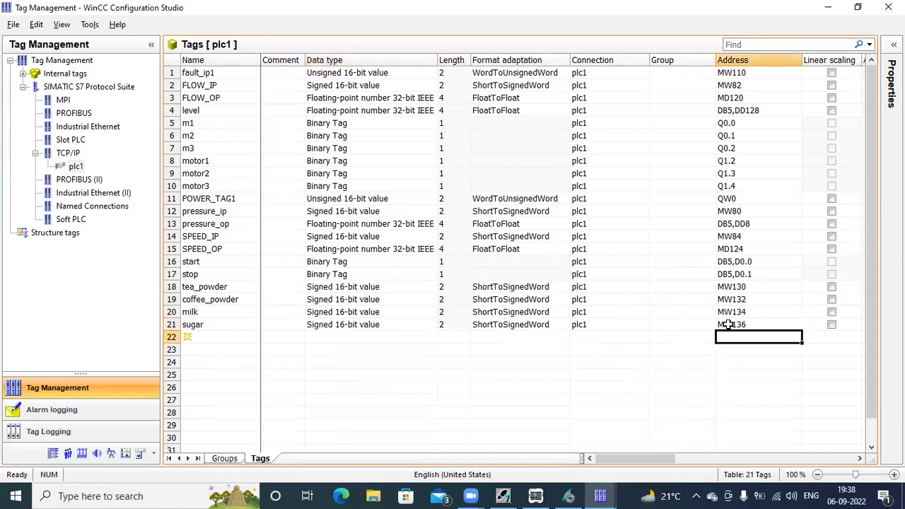
Step: Add a plc1 tag named water with data type Signed 16-bit value and address MW138
{"action": "left_click", "coordinate": [211, 337]}
{"action": "type", "text": "water"}
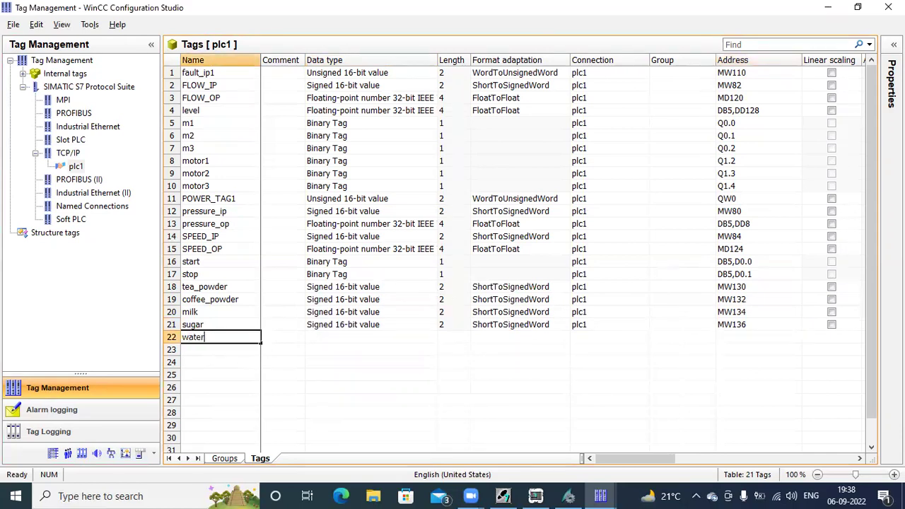
{"action": "left_click", "coordinate": [334, 337]}
{"action": "left_click", "coordinate": [445, 339]}
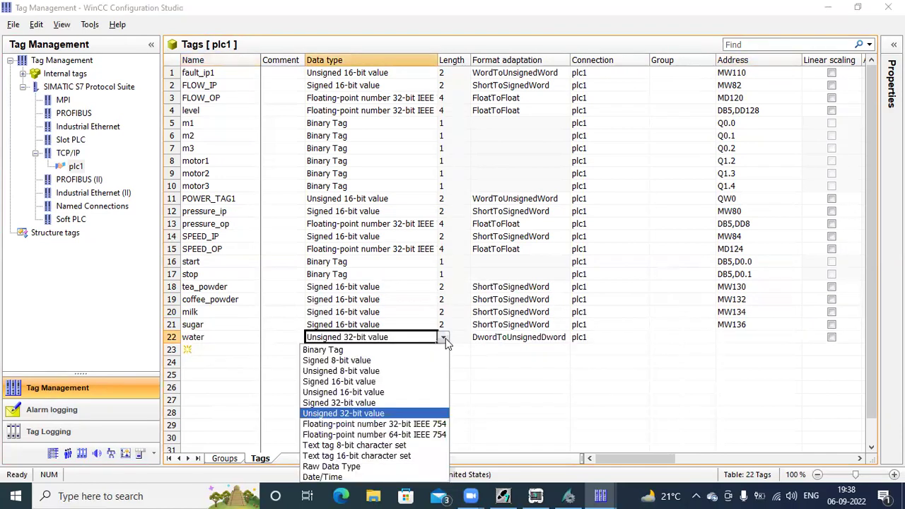
{"action": "left_click", "coordinate": [402, 381]}
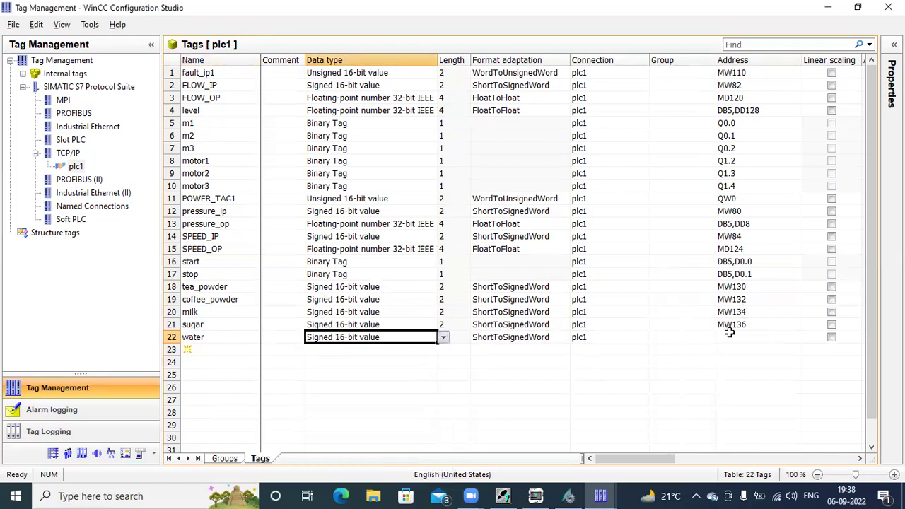
{"action": "left_click", "coordinate": [728, 337]}
{"action": "type", "text": "mw138"}
{"action": "key", "text": "Return"}
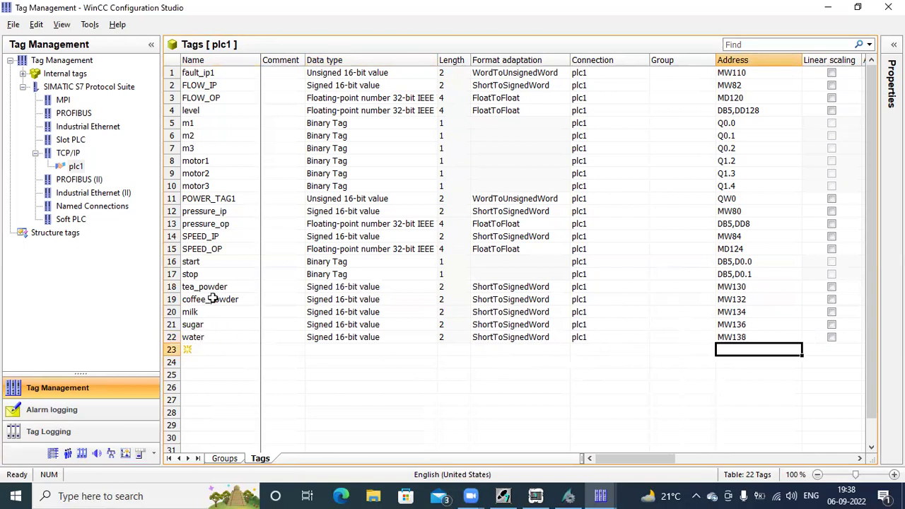
{"action": "left_click", "coordinate": [214, 350]}
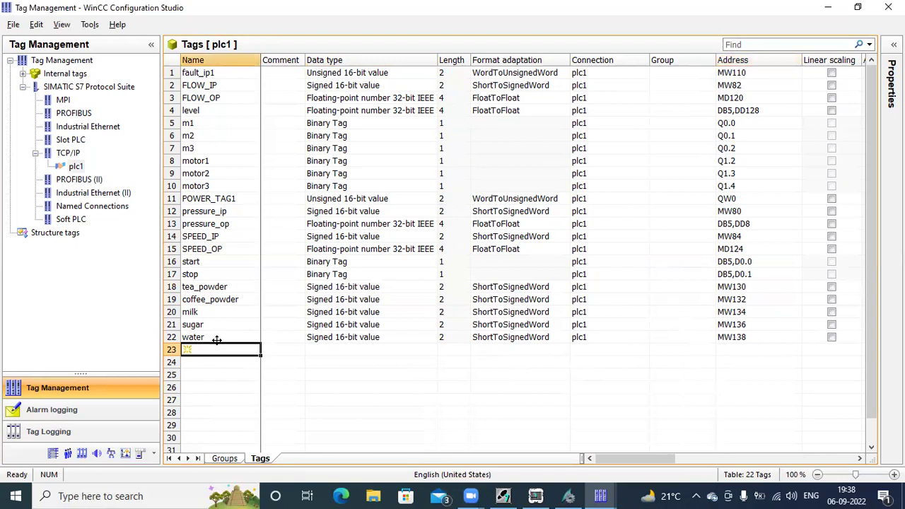
{"action": "left_click", "coordinate": [213, 352]}
{"action": "type", "text": "u"}
{"action": "key", "text": "Caps_Lock"}
{"action": "key", "text": "Caps_Lock"}
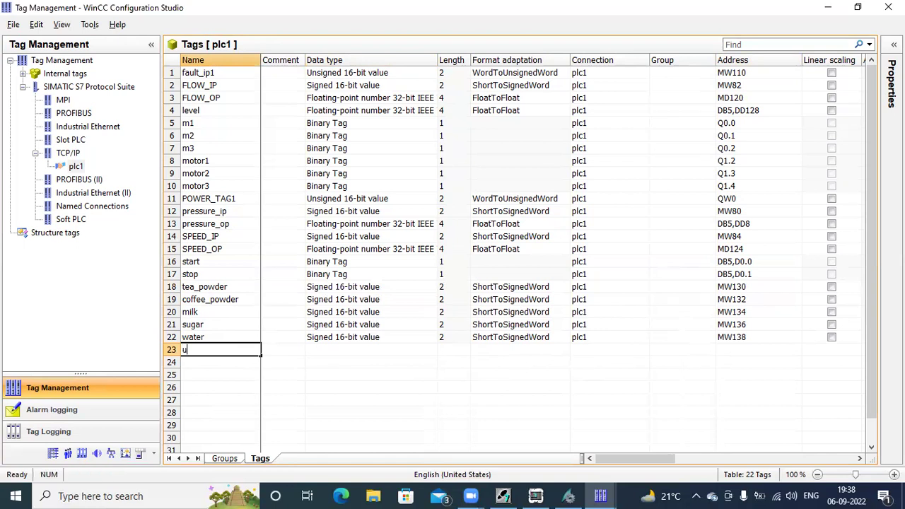
{"action": "key", "text": "Caps_Lock"}
{"action": "type", "text": "@UA_"}
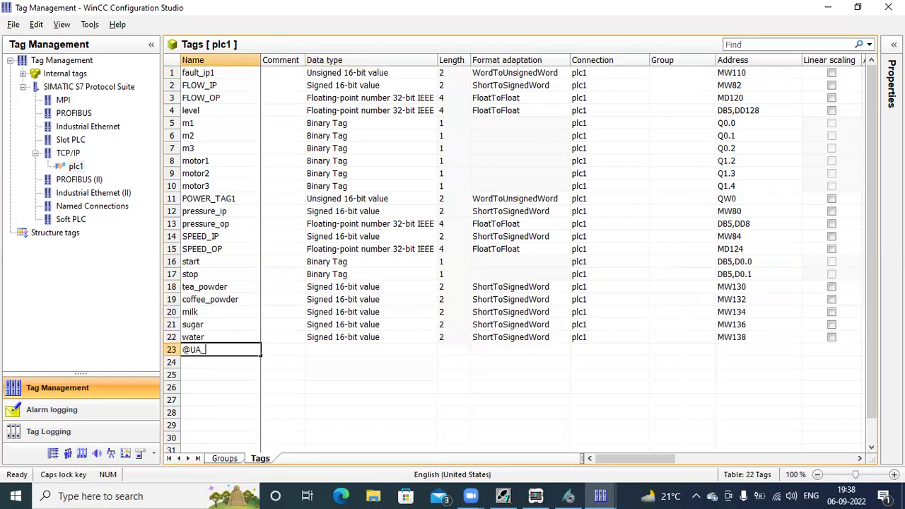
{"action": "key", "text": "Caps_Lock"}
{"action": "type", "text": "tea_coffe"}
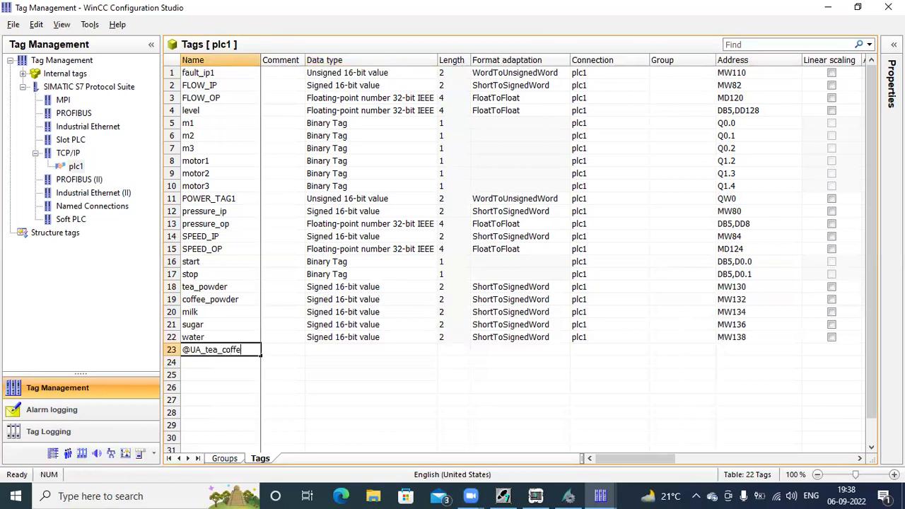
{"action": "key", "text": "Caps_Lock"}
{"action": "type", "text": "fee_JOB"}
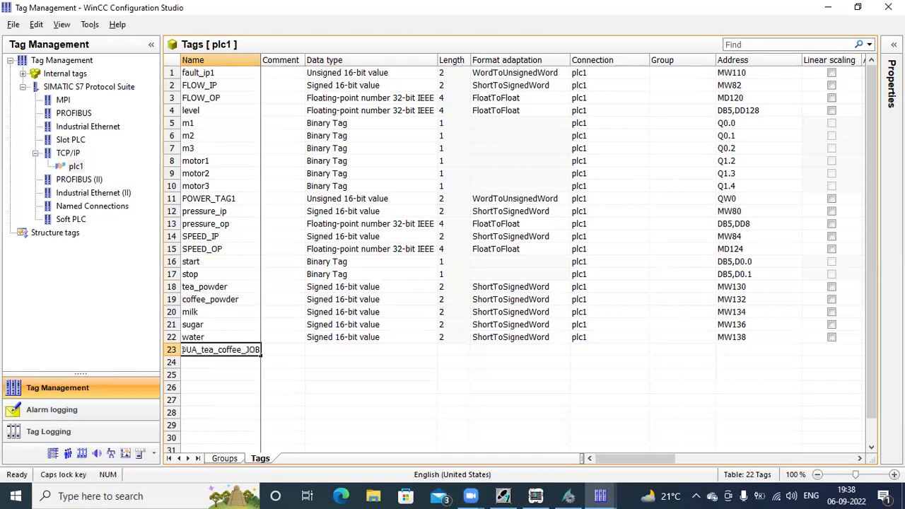
{"action": "key", "text": "Return"}
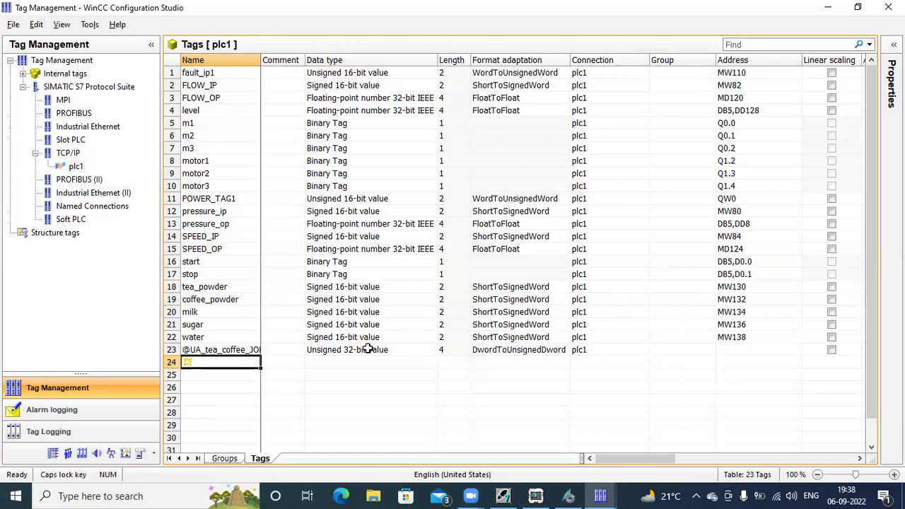
{"action": "left_click", "coordinate": [367, 349]}
{"action": "left_click", "coordinate": [443, 350]}
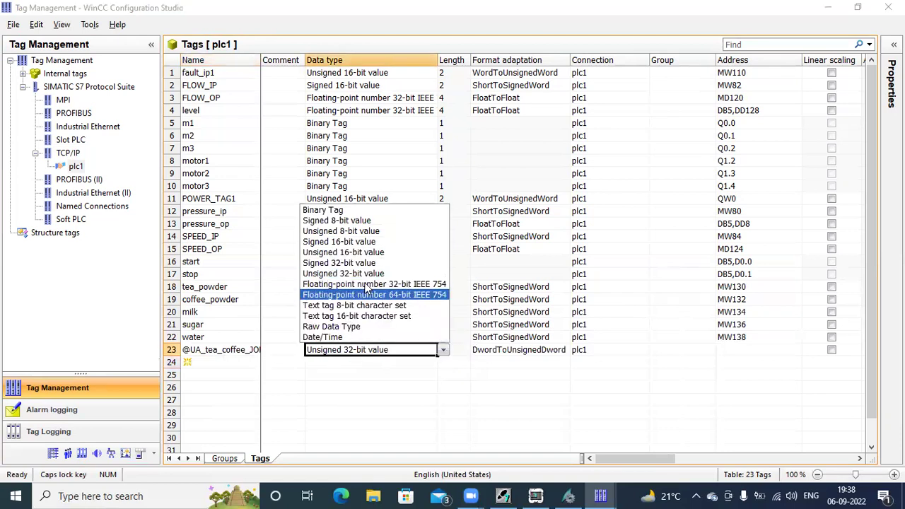
{"action": "left_click", "coordinate": [368, 262]}
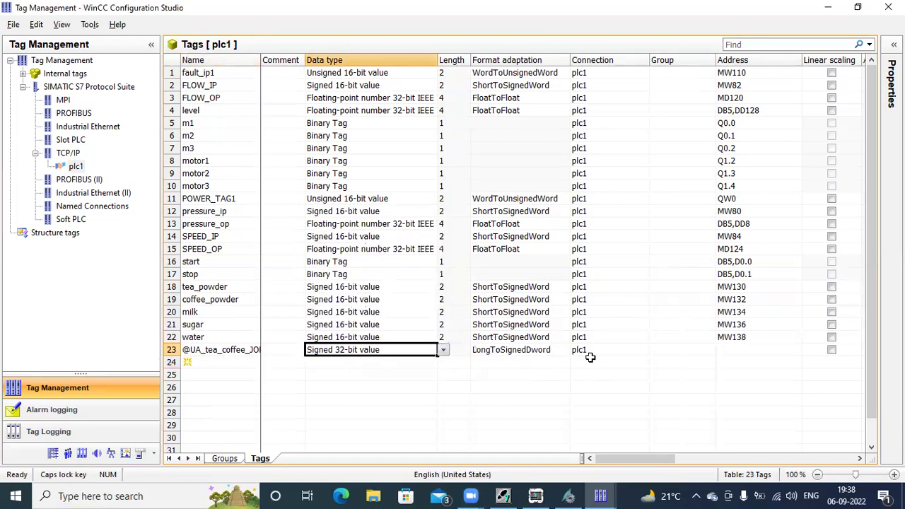
{"action": "left_click", "coordinate": [721, 351]}
{"action": "type", "text": "MD140"}
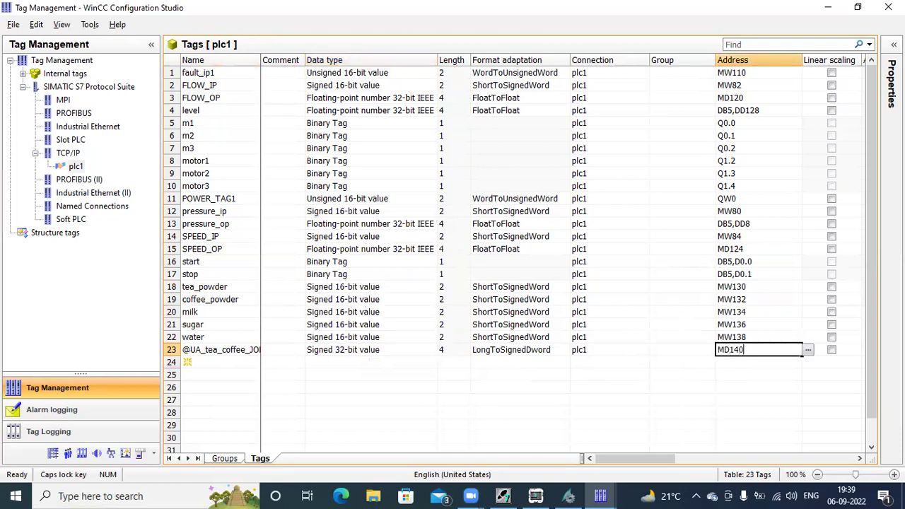
{"action": "key", "text": "Return"}
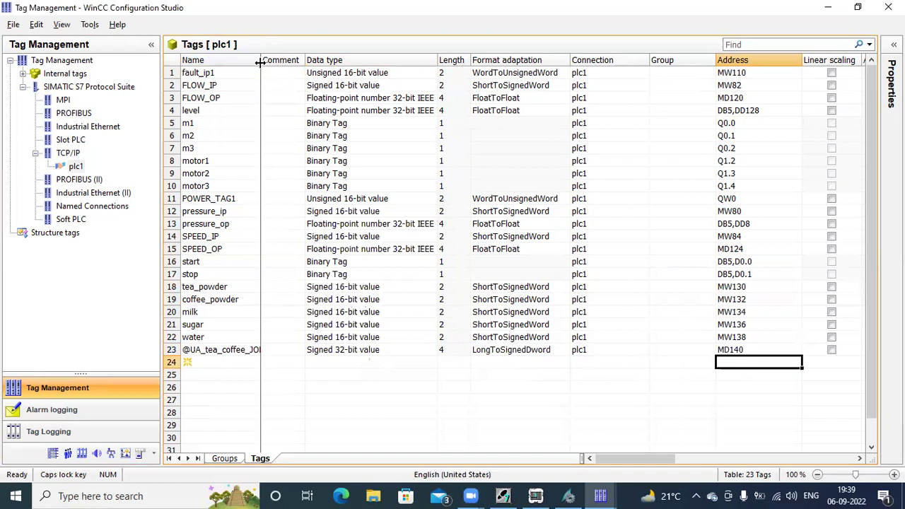
{"action": "left_click_drag", "start_coordinate": [261, 61], "coordinate": [281, 62]}
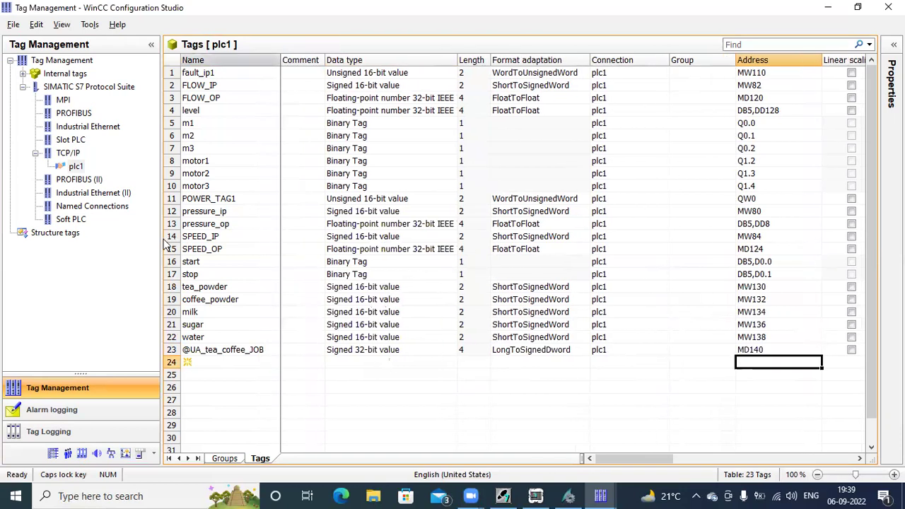
{"action": "double_click", "coordinate": [233, 347]}
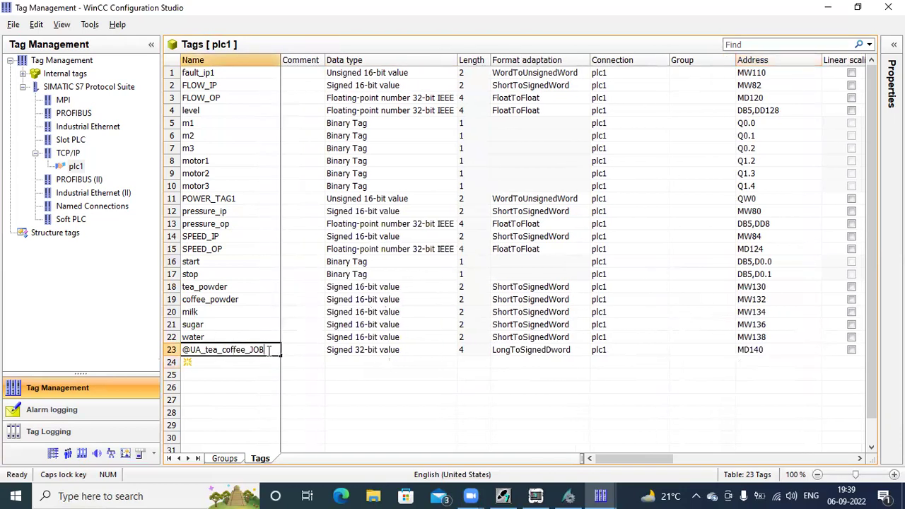
{"action": "double_click", "coordinate": [270, 350]}
{"action": "key", "text": "ctrl+c"}
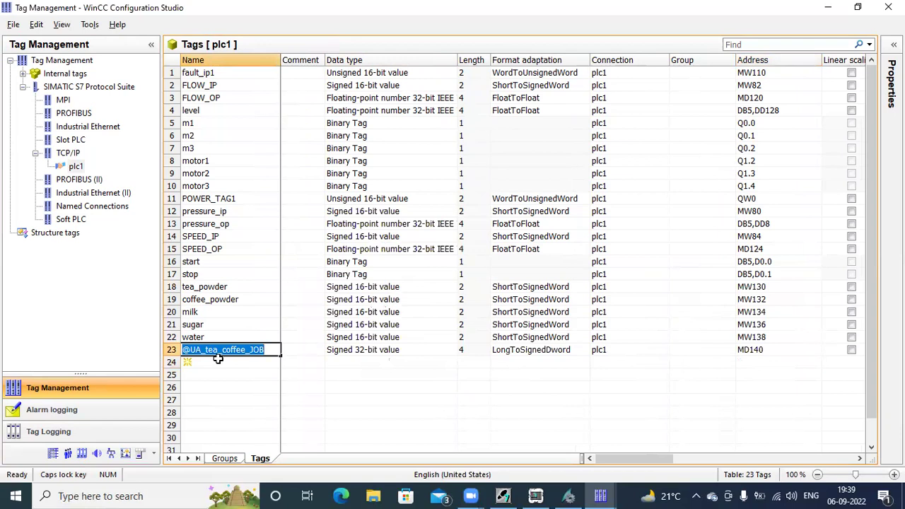
{"action": "left_click", "coordinate": [229, 363]}
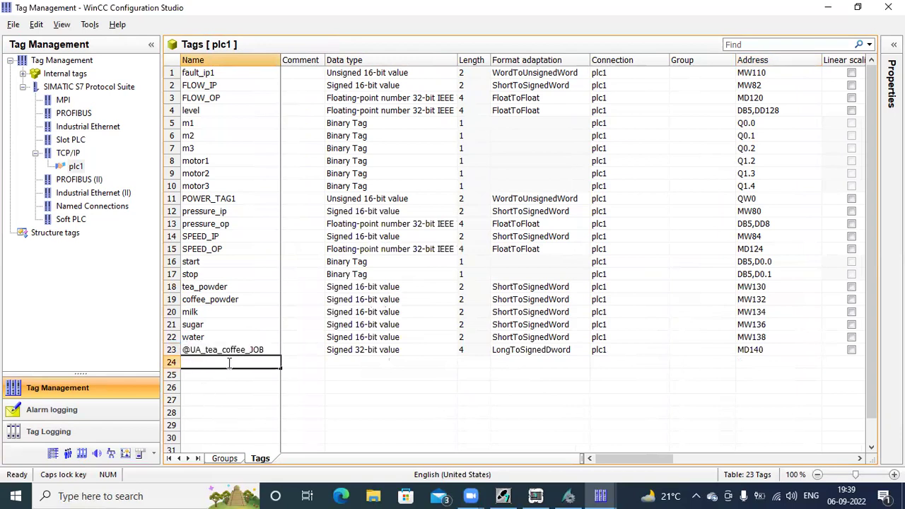
{"action": "key", "text": "ctrl+v"}
{"action": "type", "text": "ID"}
{"action": "left_click", "coordinate": [376, 363]}
{"action": "left_click", "coordinate": [463, 362]}
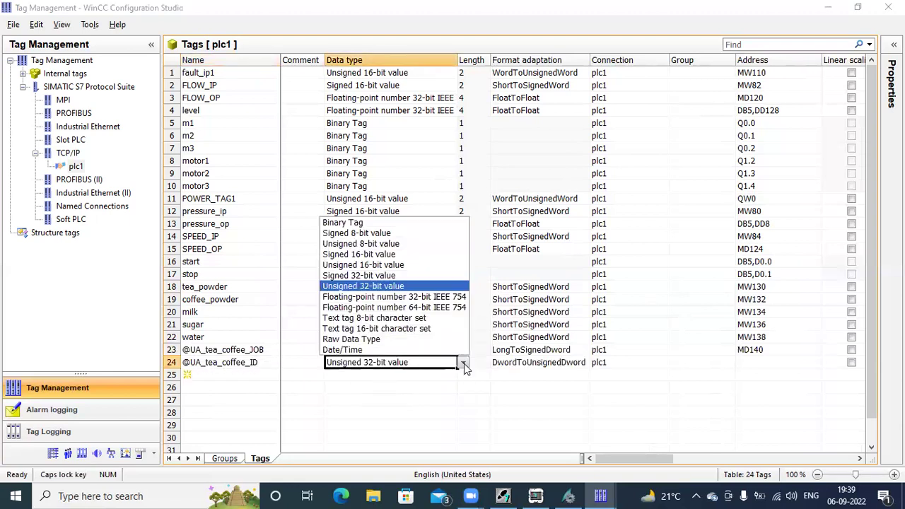
{"action": "left_click", "coordinate": [405, 278]}
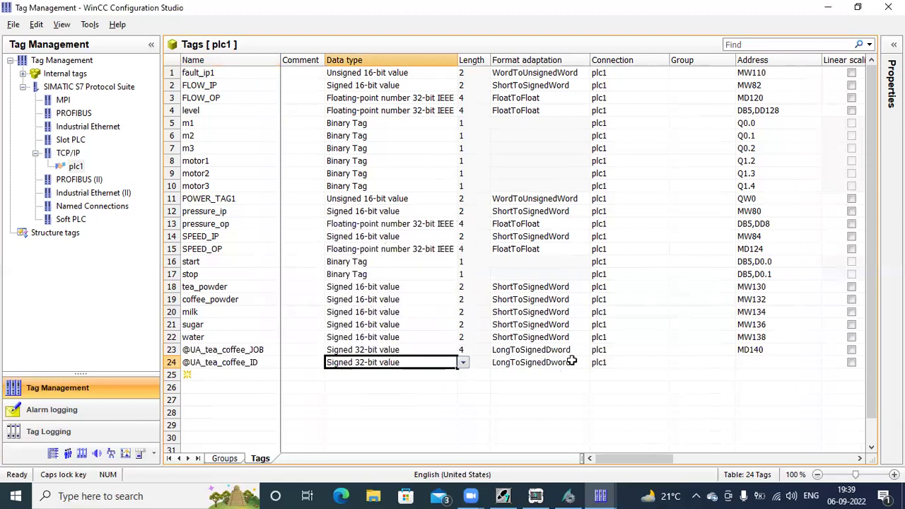
{"action": "left_click", "coordinate": [748, 362]}
{"action": "type", "text": "MD"}
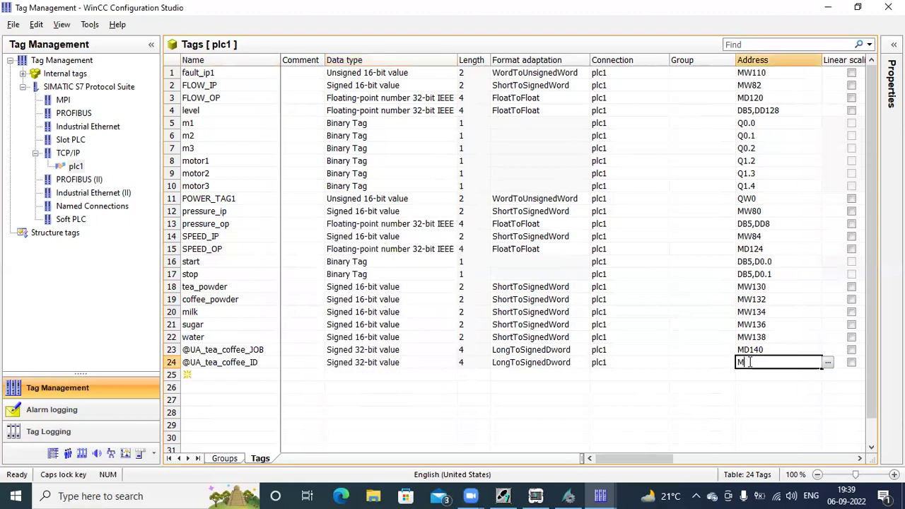
{"action": "type", "text": "144"}
{"action": "key", "text": "Return"}
{"action": "left_click", "coordinate": [193, 375]}
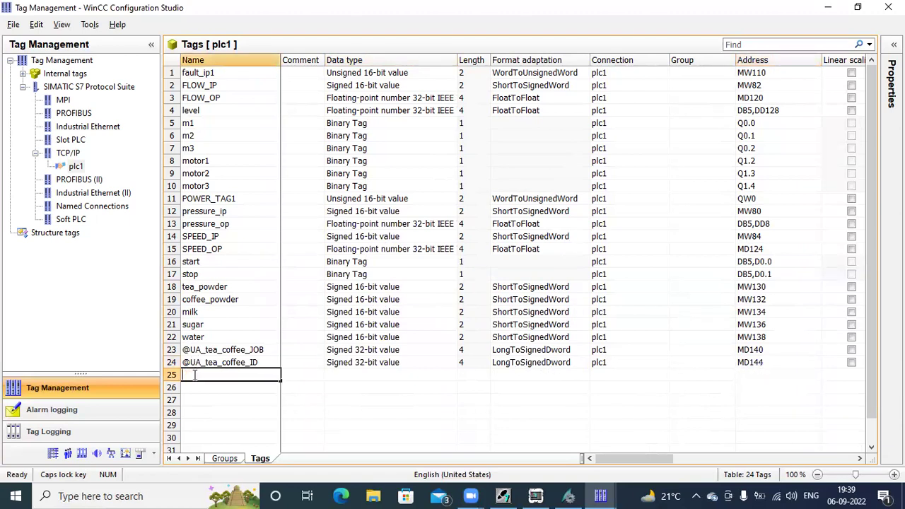
{"action": "key", "text": "ctrl+v"}
{"action": "left_click", "coordinate": [306, 390]}
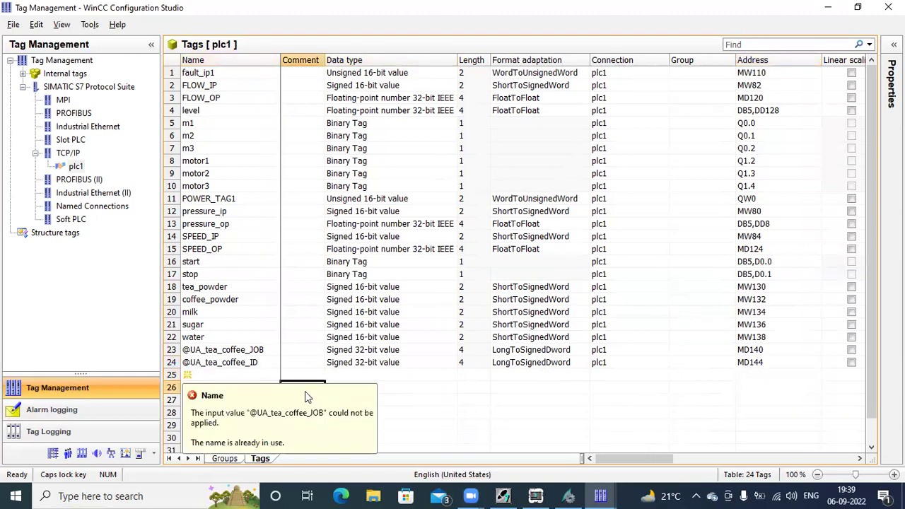
{"action": "left_click", "coordinate": [196, 375]}
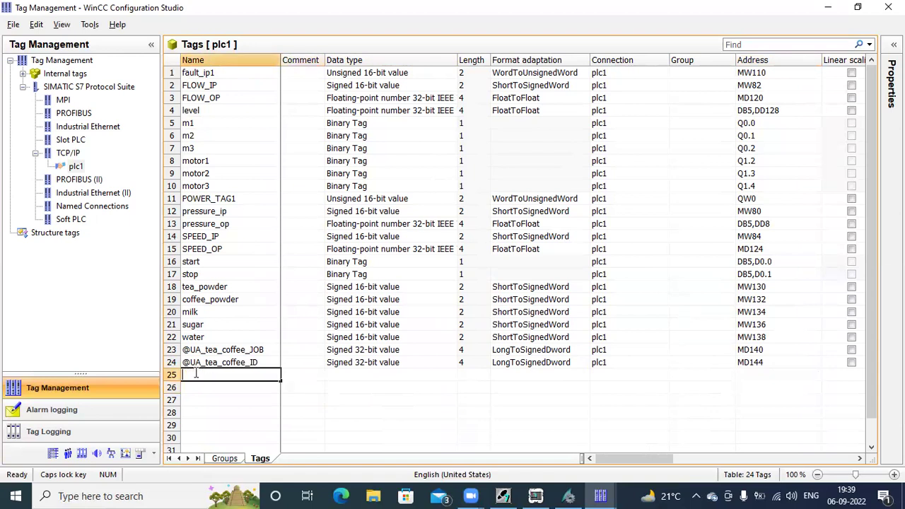
{"action": "key", "text": "ctrl+v"}
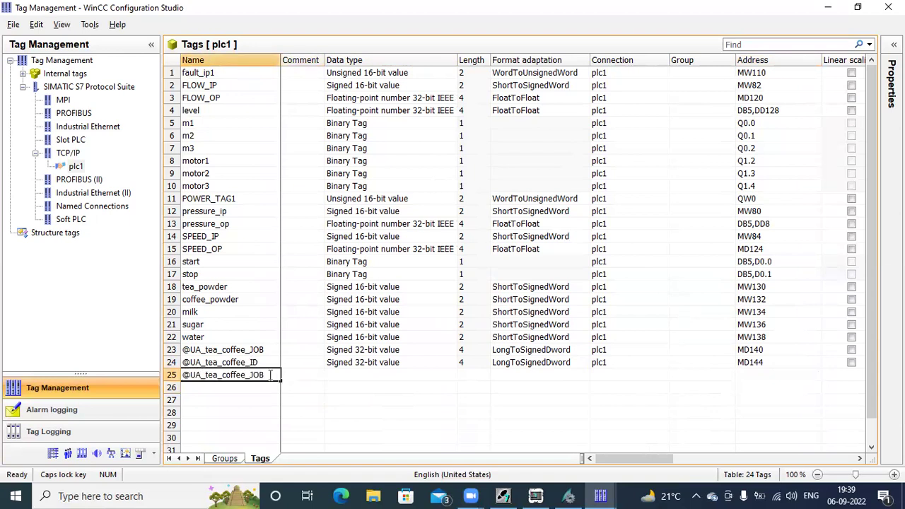
{"action": "type", "text": "FIELD"}
{"action": "key", "text": "Return"}
{"action": "left_click", "coordinate": [385, 375]}
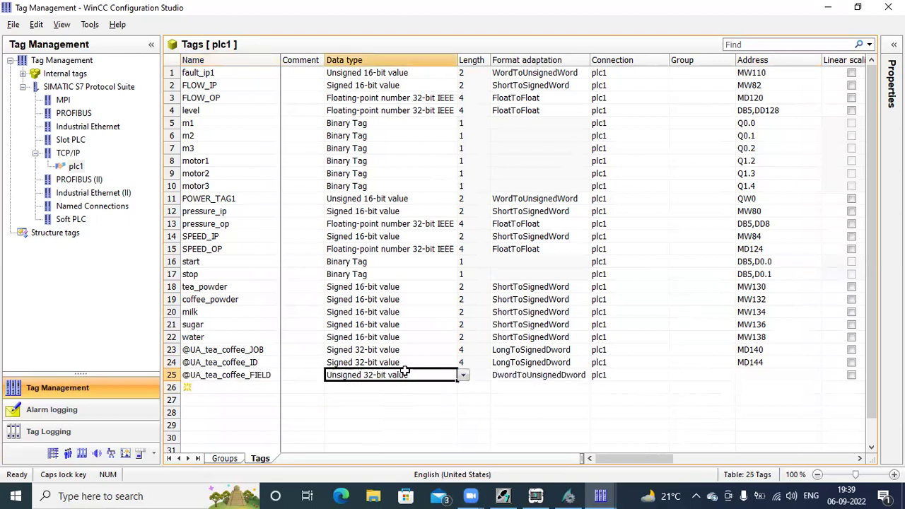
{"action": "left_click", "coordinate": [464, 375]}
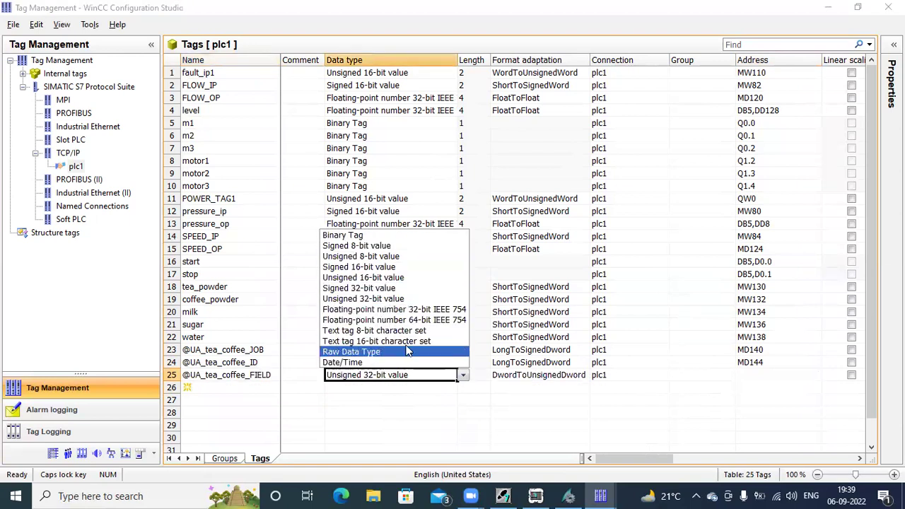
{"action": "left_click", "coordinate": [375, 331]}
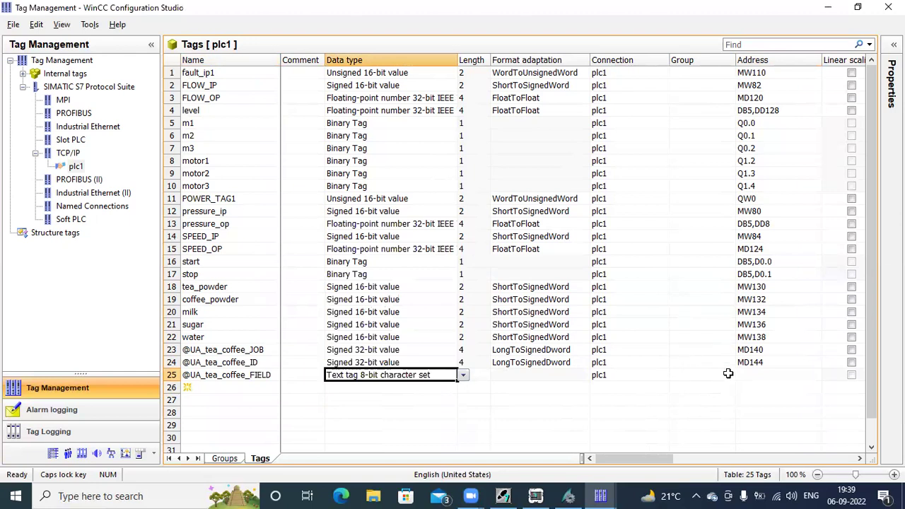
{"action": "left_click", "coordinate": [754, 374]}
{"action": "type", "text": "MW148"}
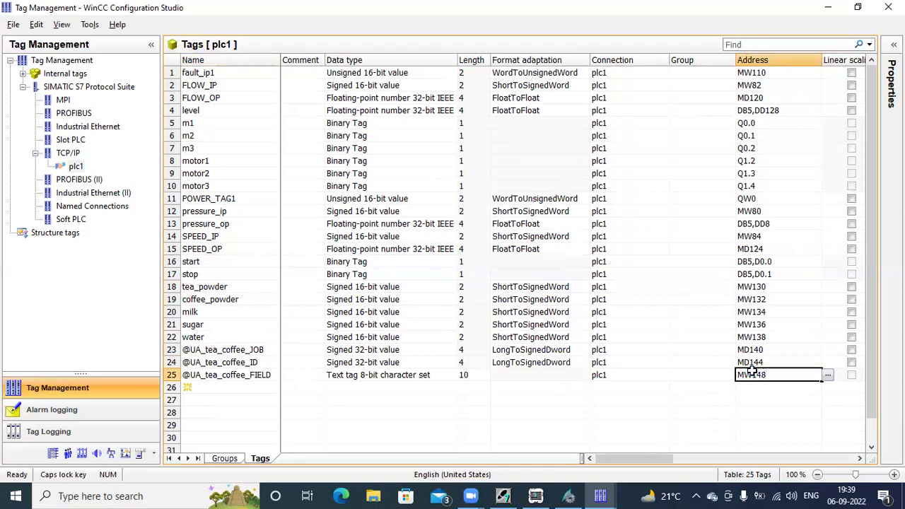
{"action": "key", "text": "Return"}
{"action": "left_click", "coordinate": [197, 387]}
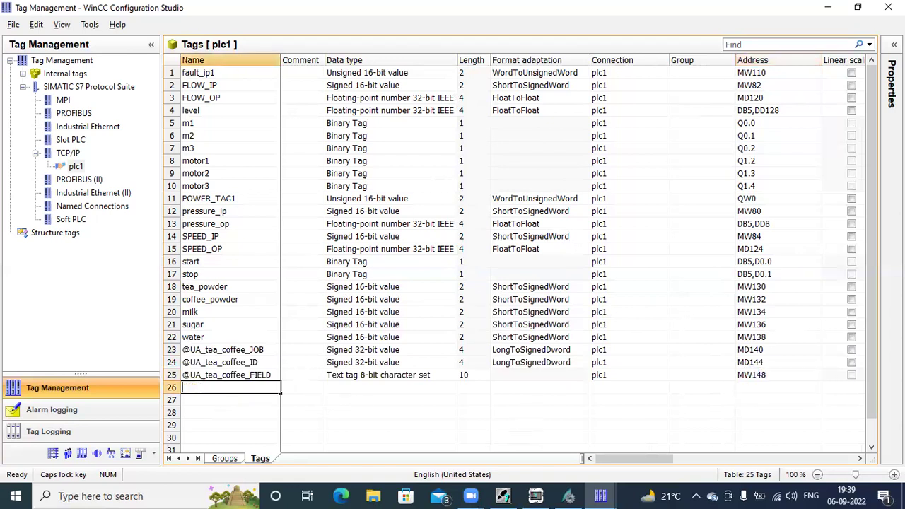
{"action": "key", "text": "ctrl+v"}
{"action": "type", "text": "VALUE"}
{"action": "left_click", "coordinate": [348, 385]}
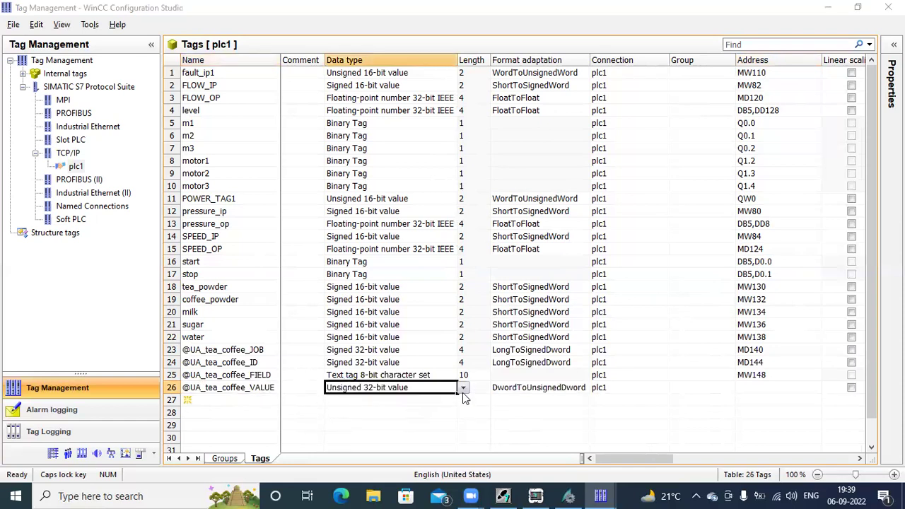
{"action": "left_click", "coordinate": [463, 390]}
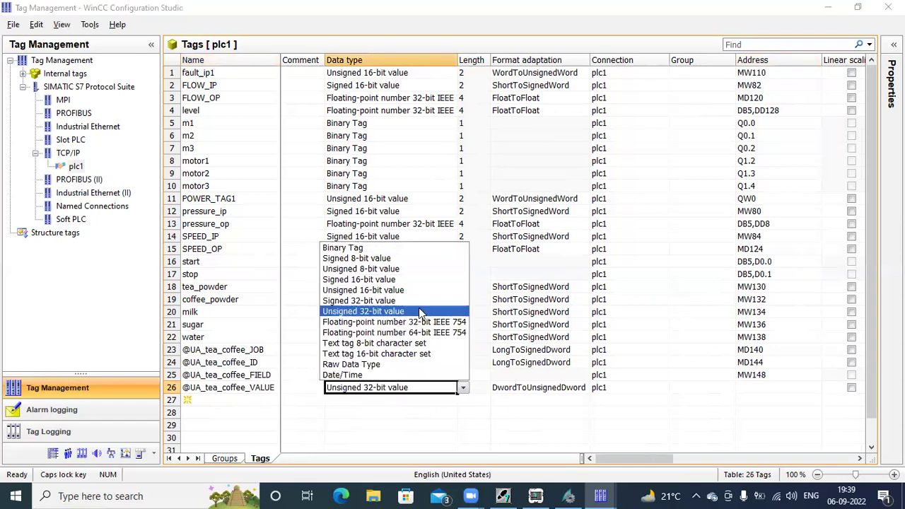
{"action": "left_click", "coordinate": [410, 344]}
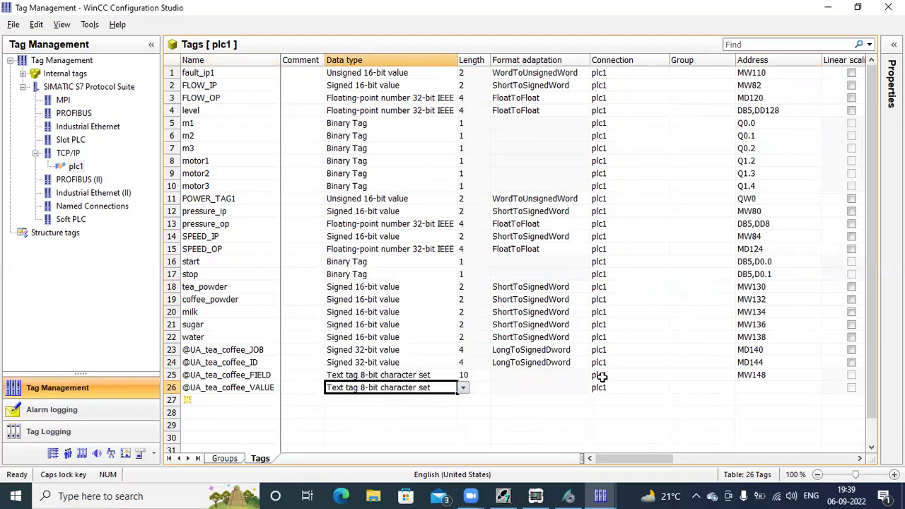
{"action": "left_click", "coordinate": [749, 387]}
{"action": "type", "text": "MW"}
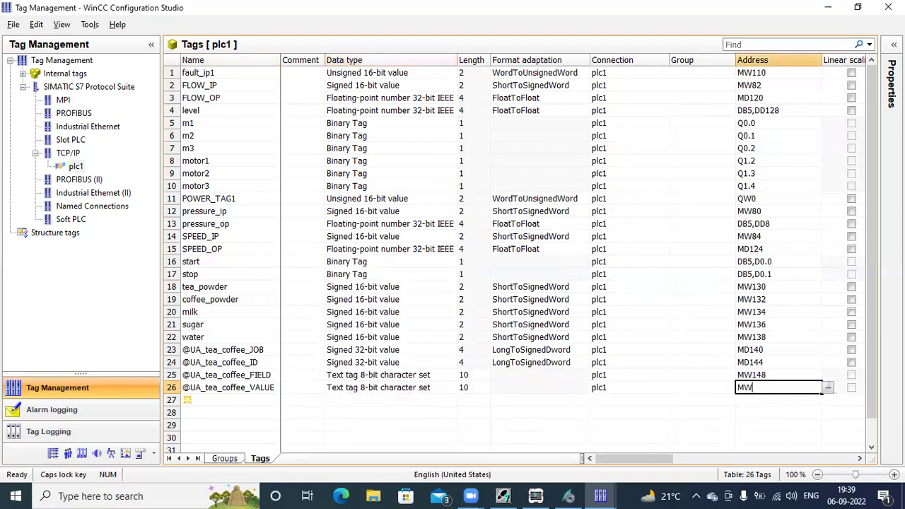
{"action": "key", "text": "Return"}
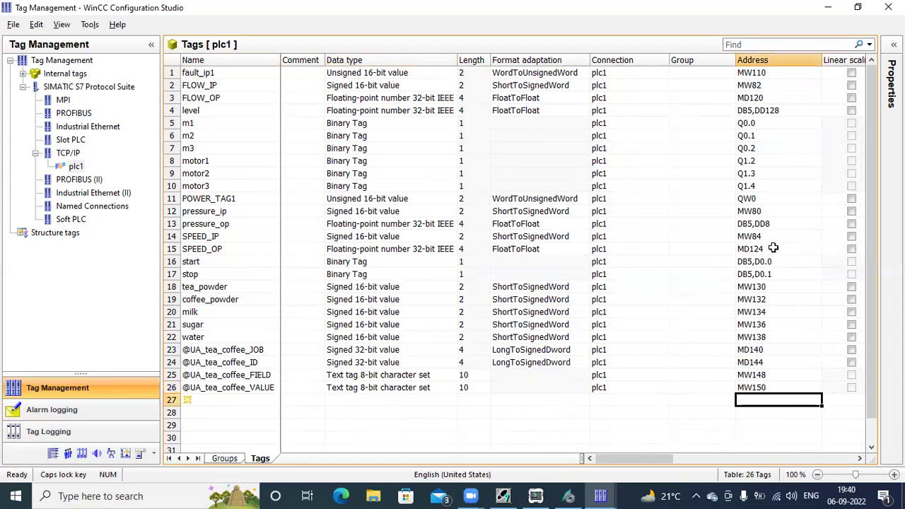
Step: Minimize Tag Management and switch to the User Archive window of WinCC Configuration Studio
{"action": "left_click", "coordinate": [828, 7]}
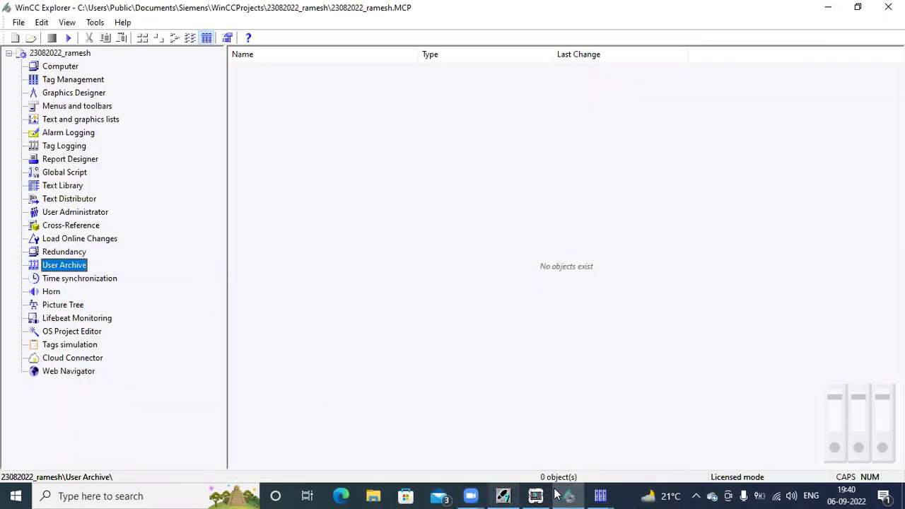
{"action": "left_click", "coordinate": [601, 495]}
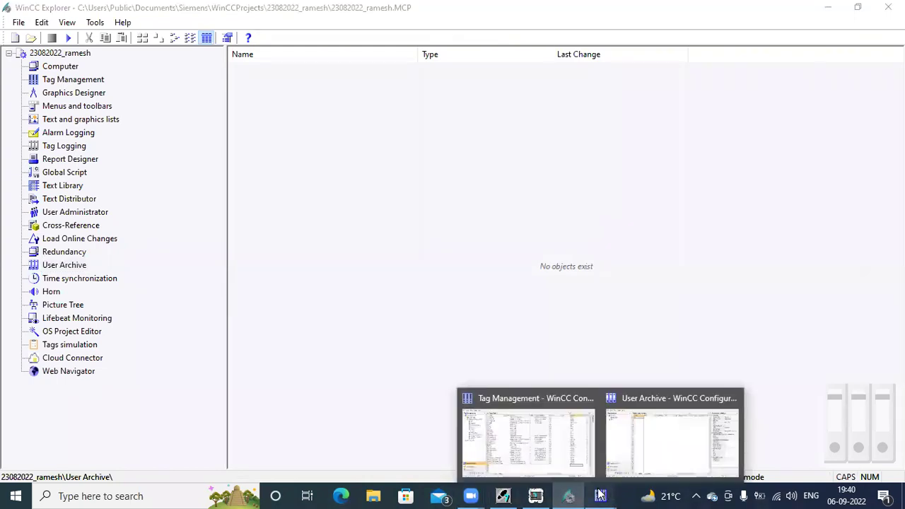
{"action": "left_click", "coordinate": [642, 441]}
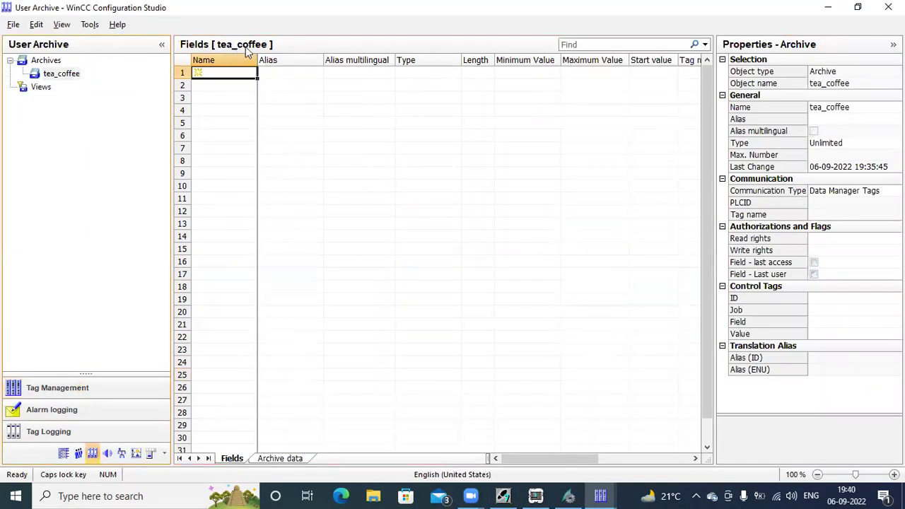
Step: Add a field named TP to the tea_coffee archive with minimum value 0 and maximum value 100
{"action": "left_click", "coordinate": [236, 75]}
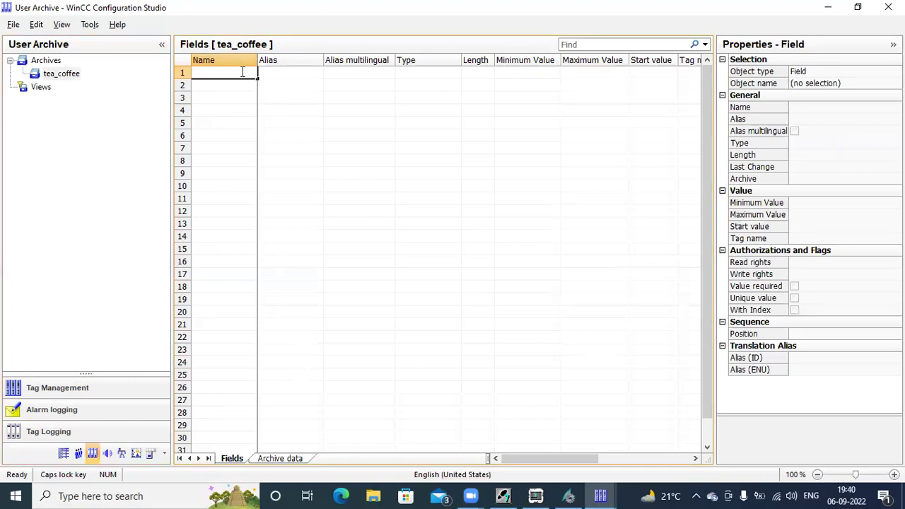
{"action": "type", "text": "TP"}
{"action": "left_click", "coordinate": [437, 73]}
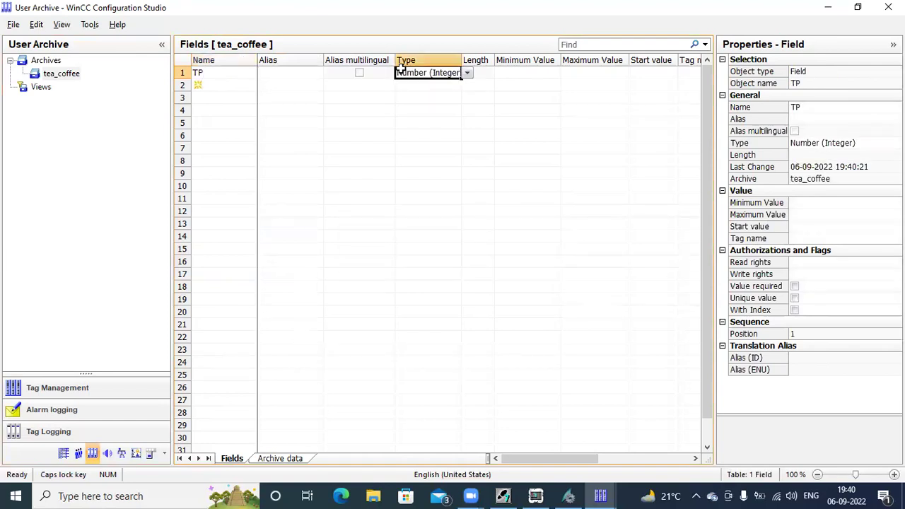
{"action": "left_click", "coordinate": [529, 74]}
{"action": "type", "text": "0"}
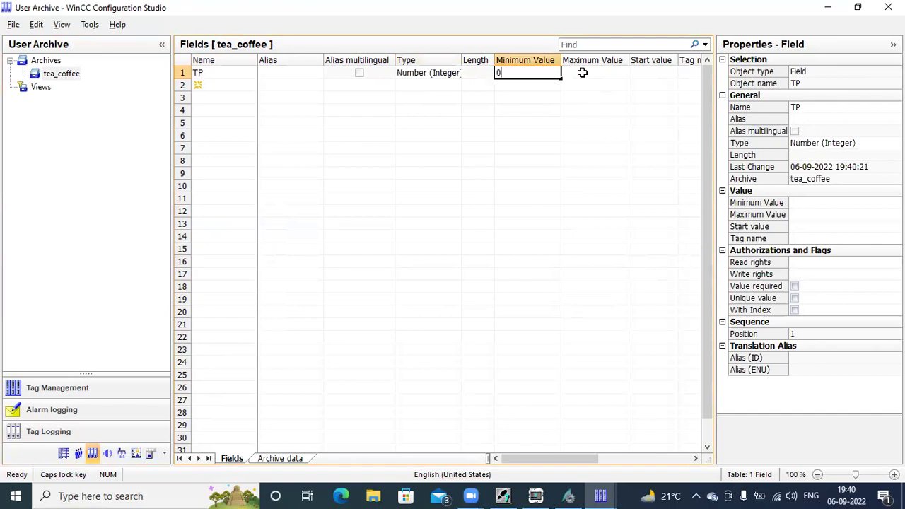
{"action": "left_click", "coordinate": [615, 74]}
{"action": "type", "text": "100"}
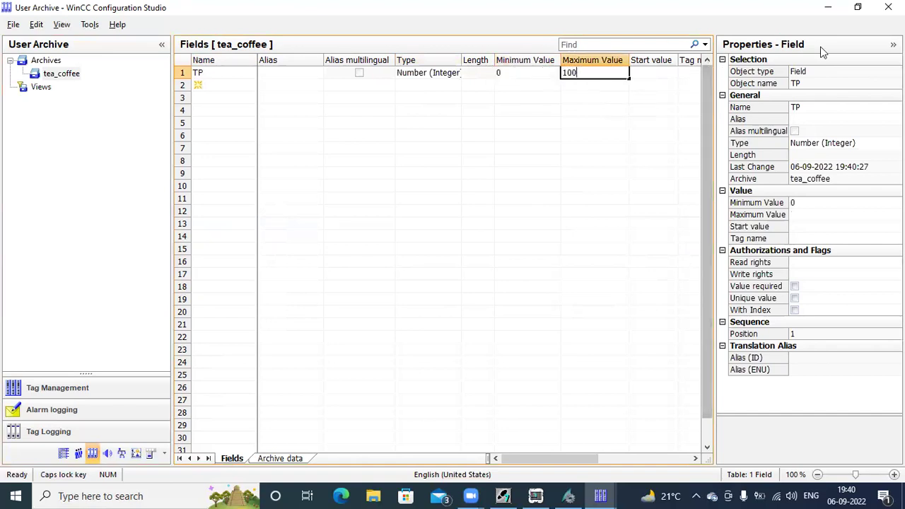
Step: Link the TP field to the plc1 tag tea_powder and set its start value to 0
{"action": "left_click", "coordinate": [697, 71]}
{"action": "left_click", "coordinate": [730, 73]}
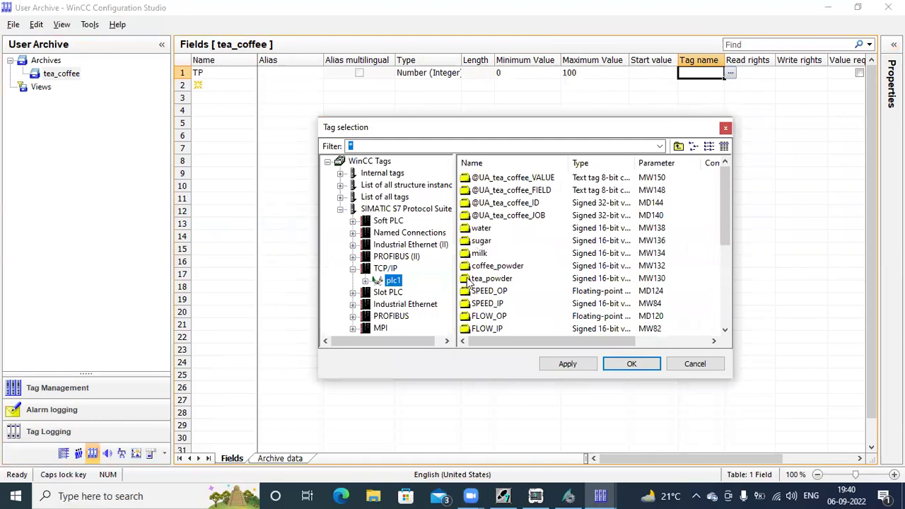
{"action": "double_click", "coordinate": [468, 279]}
{"action": "left_click", "coordinate": [667, 72]}
{"action": "left_click", "coordinate": [667, 71]}
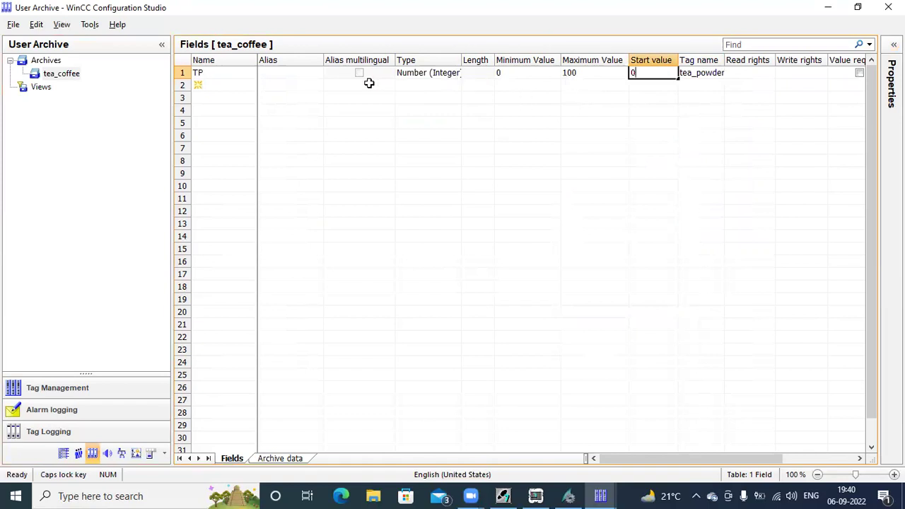
Step: Add a second archive field named CP with minimum value 0, maximum value 100 and start value 0
{"action": "left_click", "coordinate": [223, 86]}
{"action": "left_click", "coordinate": [222, 86]}
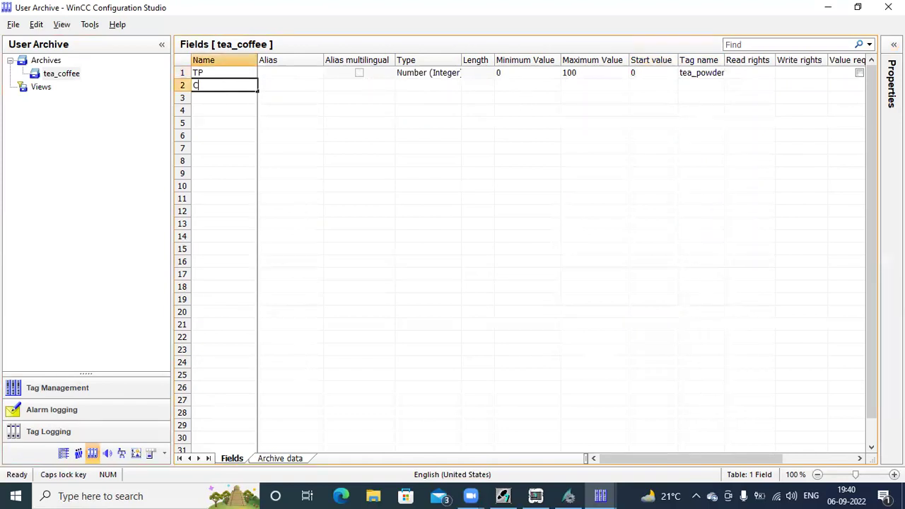
{"action": "type", "text": "CP"}
{"action": "left_click", "coordinate": [432, 85]}
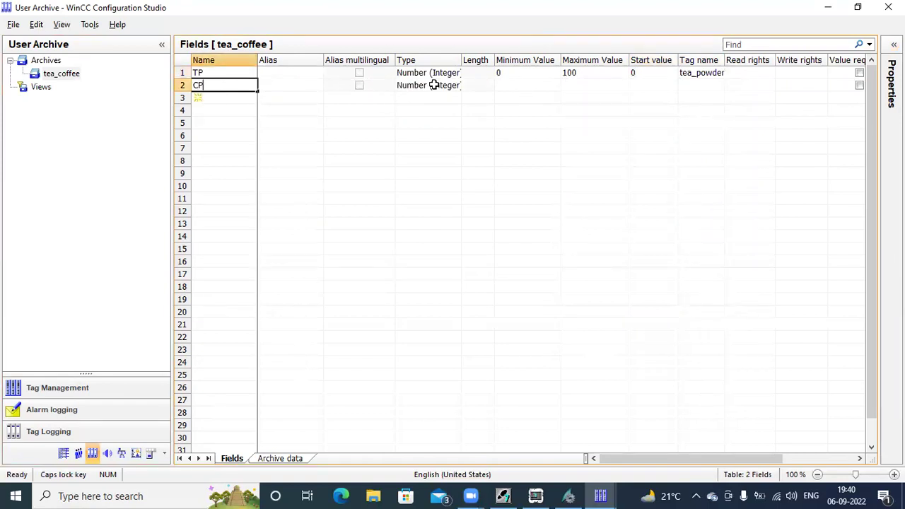
{"action": "left_click", "coordinate": [546, 86]}
{"action": "left_click", "coordinate": [546, 86]}
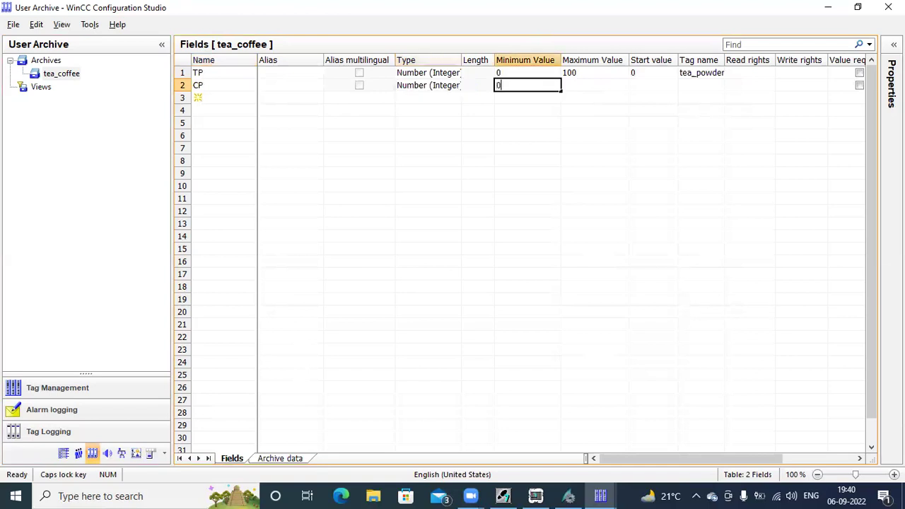
{"action": "double_click", "coordinate": [588, 83]}
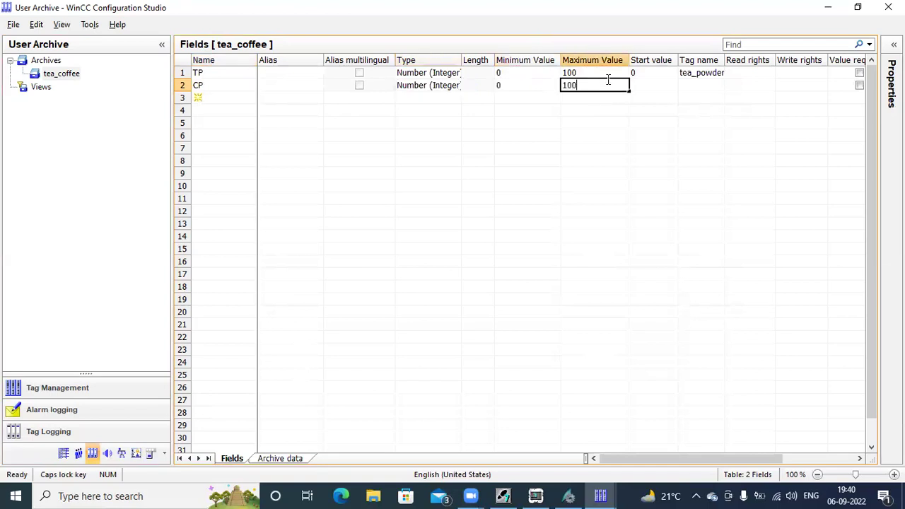
{"action": "left_click", "coordinate": [663, 89]}
{"action": "type", "text": "0"}
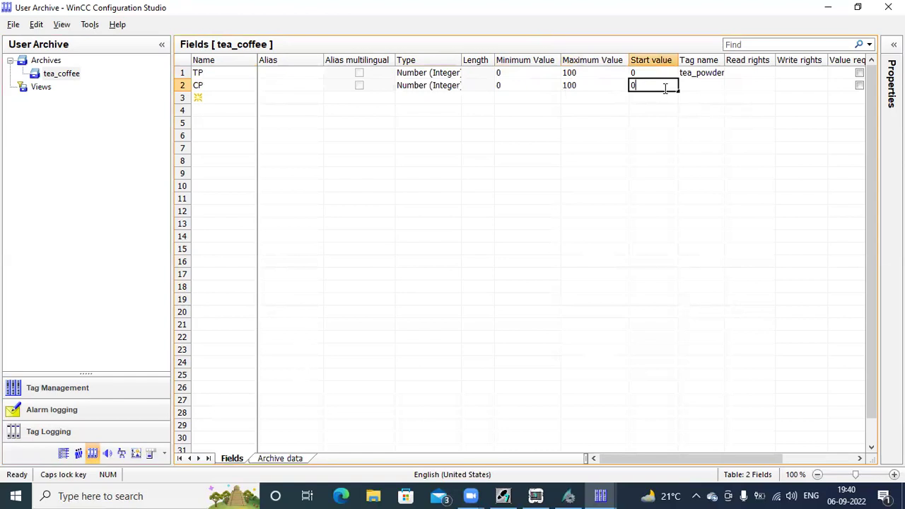
Step: Link the CP field to the plc1 tag coffee_powder
{"action": "left_click", "coordinate": [705, 85]}
{"action": "left_click", "coordinate": [731, 85]}
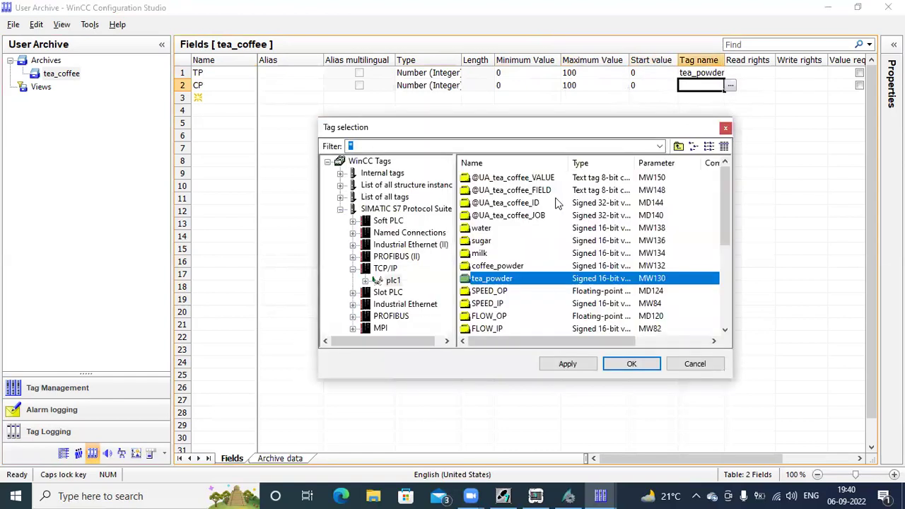
{"action": "double_click", "coordinate": [480, 267]}
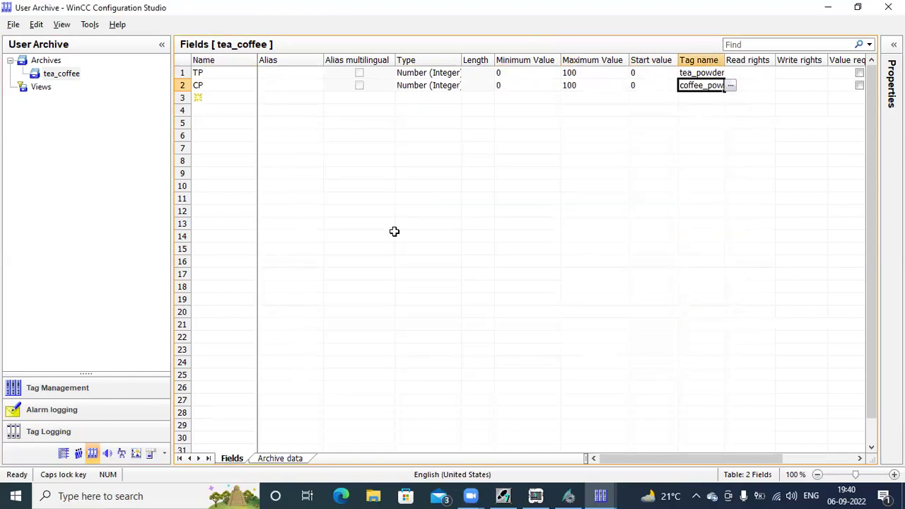
Step: Add a third archive field named MILK with minimum value 0, maximum value 100 and start value 0
{"action": "left_click", "coordinate": [221, 96]}
{"action": "left_click", "coordinate": [221, 99]}
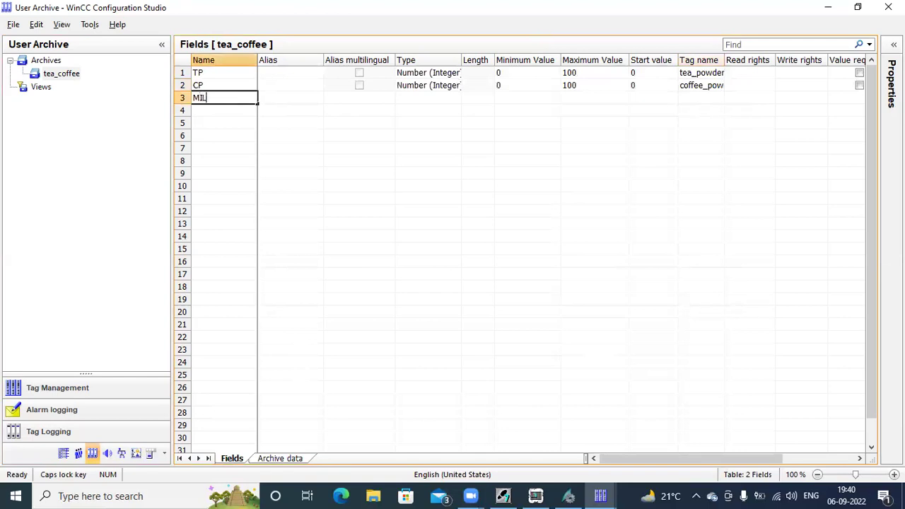
{"action": "left_click", "coordinate": [418, 103]}
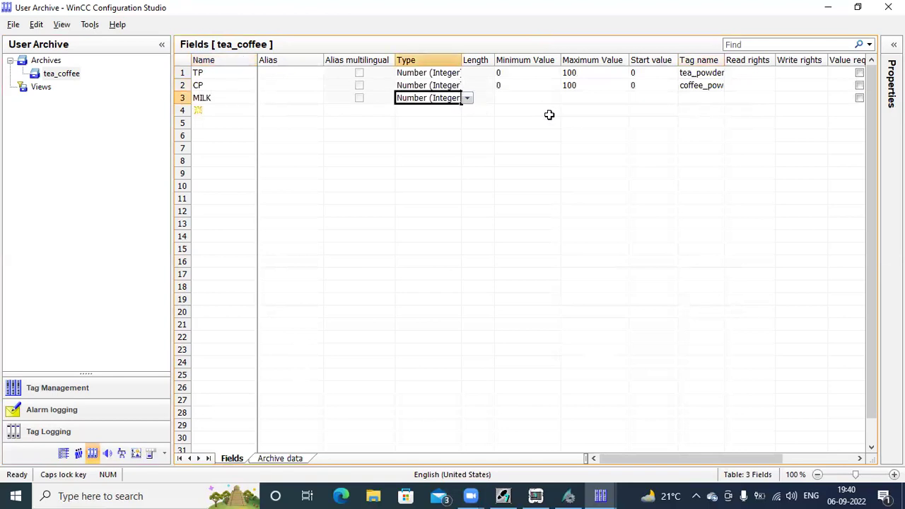
{"action": "left_click", "coordinate": [535, 99]}
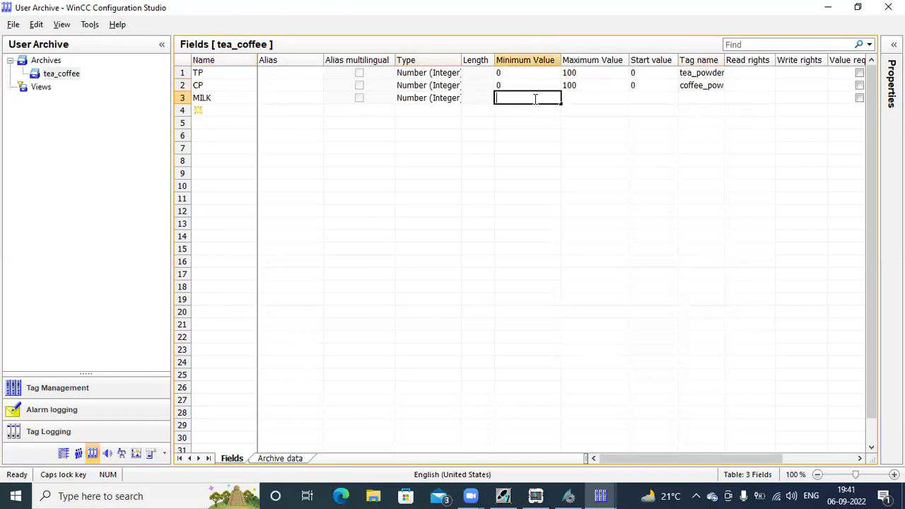
{"action": "left_click", "coordinate": [597, 97]}
{"action": "type", "text": "100"}
{"action": "left_click", "coordinate": [662, 97]}
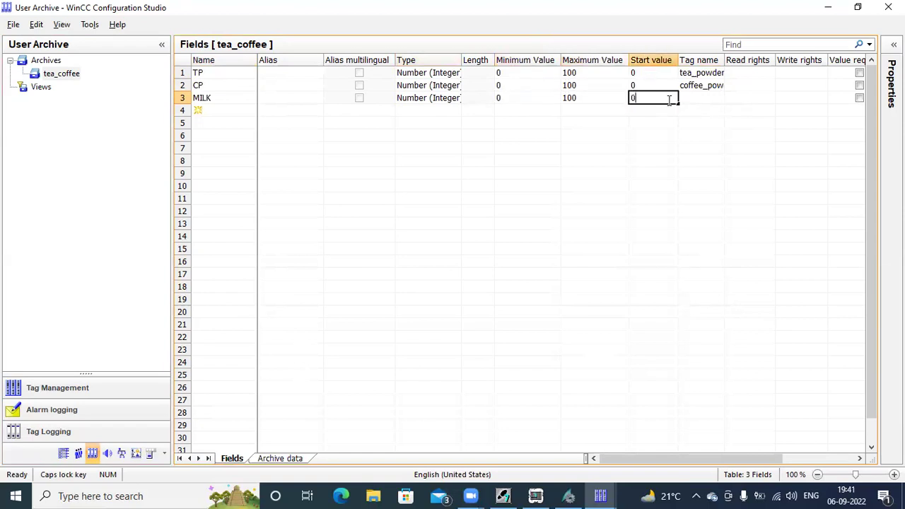
Step: Link the MILK field to the plc1 tag milk
{"action": "left_click", "coordinate": [701, 98]}
{"action": "left_click", "coordinate": [730, 98]}
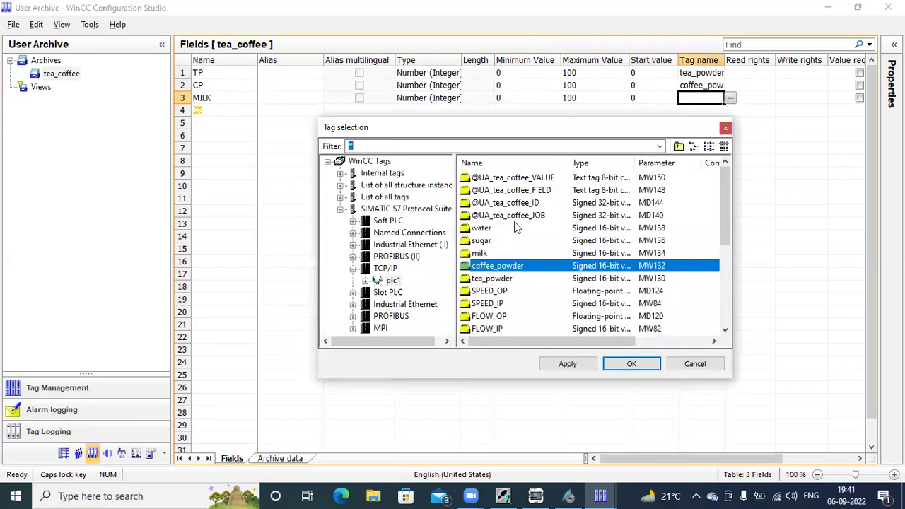
{"action": "double_click", "coordinate": [479, 253]}
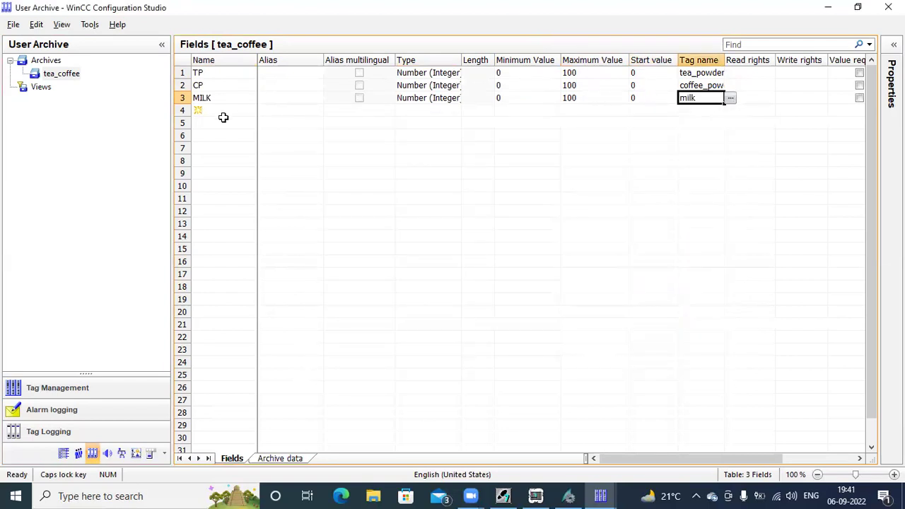
Step: Add a fourth archive field named SUGAR with minimum value 0, maximum value 100 and start value 0
{"action": "left_click", "coordinate": [225, 113]}
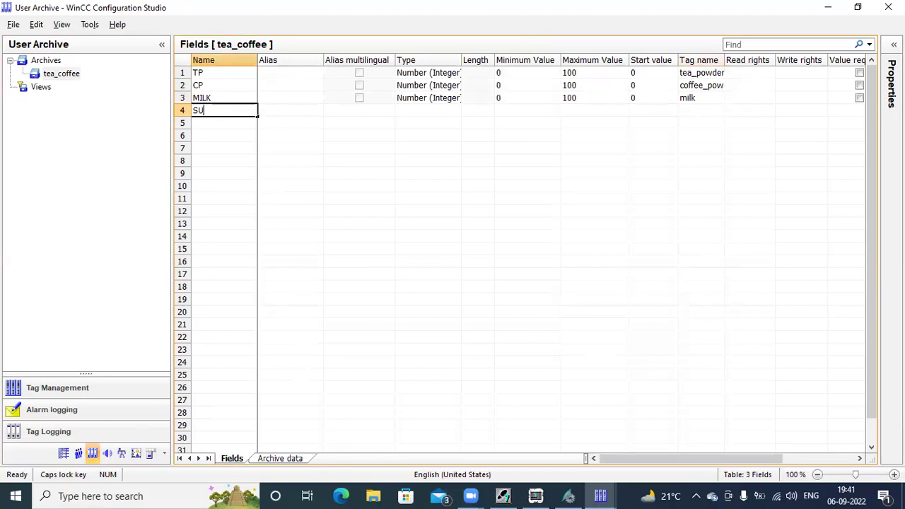
{"action": "type", "text": "SUGAR"}
{"action": "left_click", "coordinate": [427, 121]}
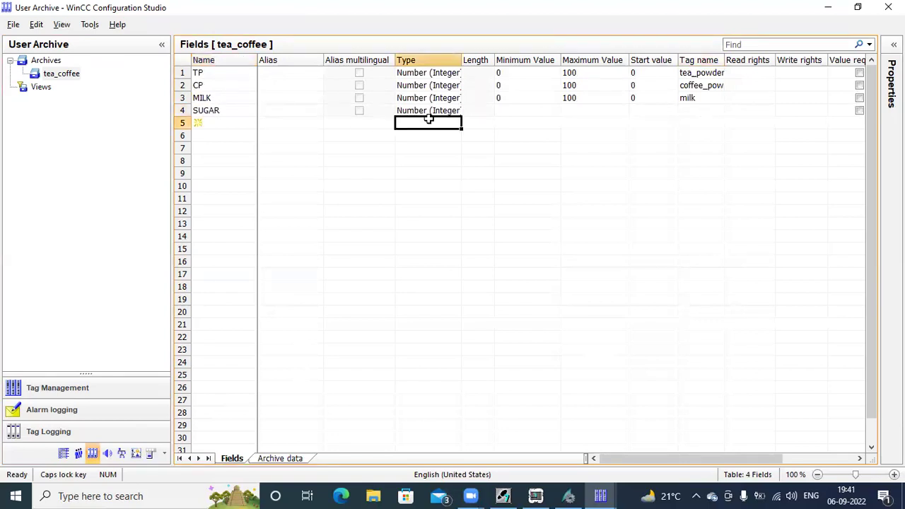
{"action": "left_click", "coordinate": [536, 109]}
{"action": "type", "text": "0"}
{"action": "left_click", "coordinate": [582, 111]}
{"action": "type", "text": "100"}
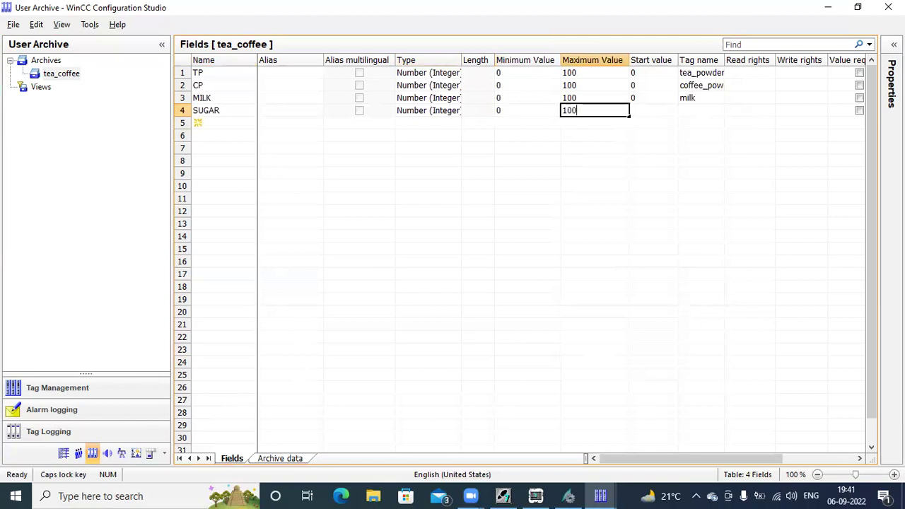
{"action": "left_click", "coordinate": [671, 108]}
{"action": "type", "text": "0"}
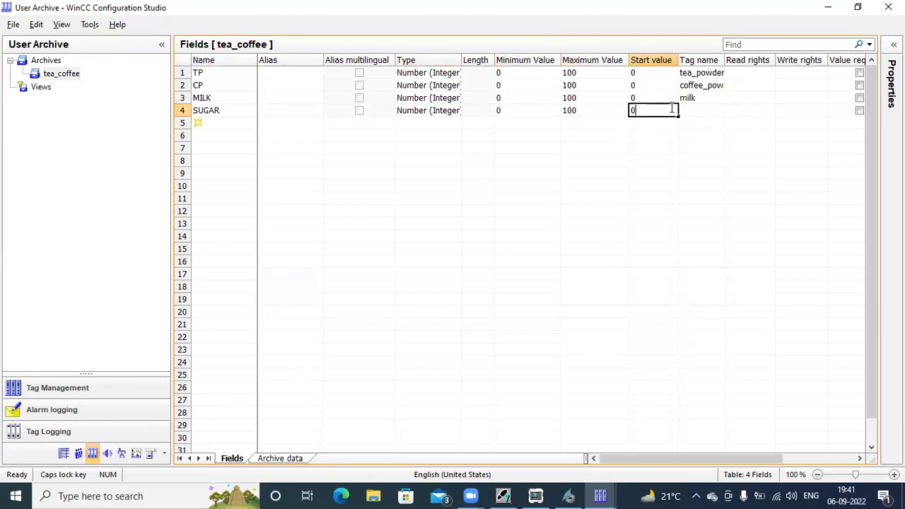
Step: Link the SUGAR field to the plc1 tag sugar
{"action": "left_click", "coordinate": [696, 110]}
{"action": "left_click", "coordinate": [730, 112]}
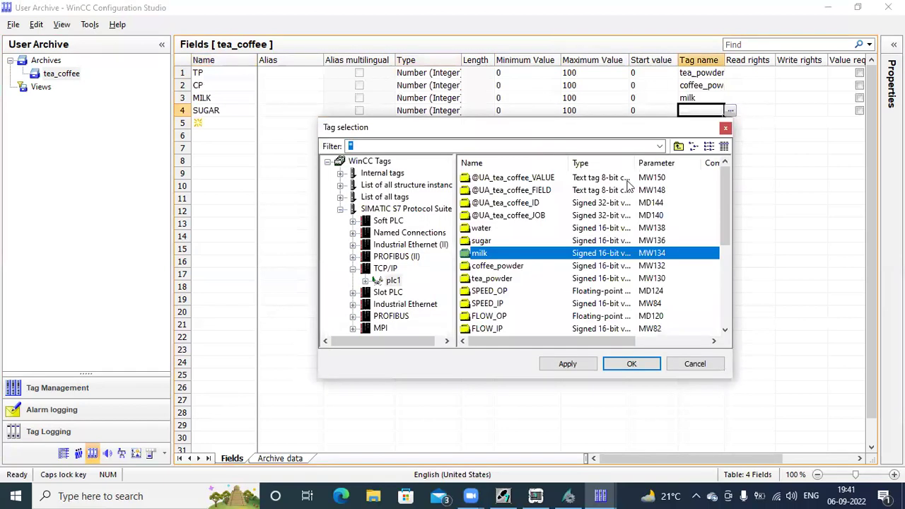
{"action": "double_click", "coordinate": [496, 242]}
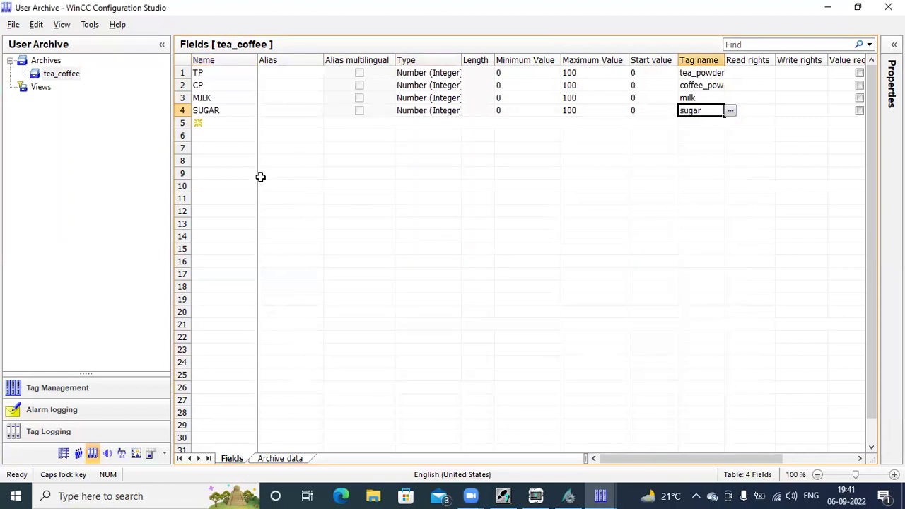
Step: Add a fifth archive field named WATER with minimum value 0, maximum value 100 and start value 0
{"action": "left_click", "coordinate": [228, 123]}
{"action": "type", "text": "WATER"}
{"action": "left_click", "coordinate": [418, 121]}
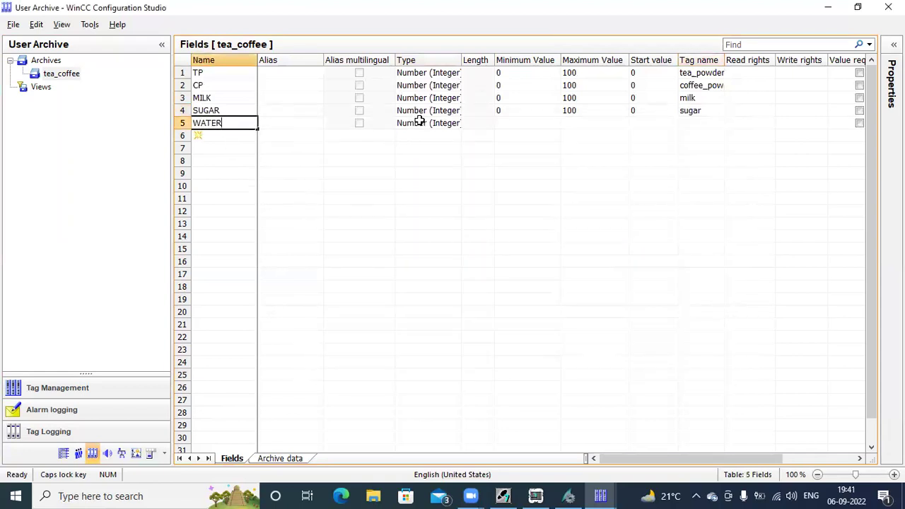
{"action": "left_click", "coordinate": [552, 124]}
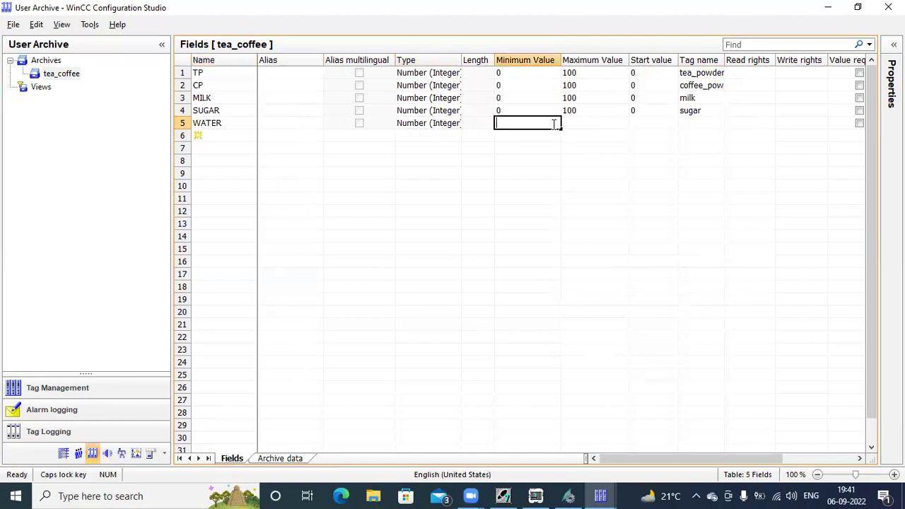
{"action": "left_click", "coordinate": [600, 122]}
{"action": "left_click", "coordinate": [644, 123]}
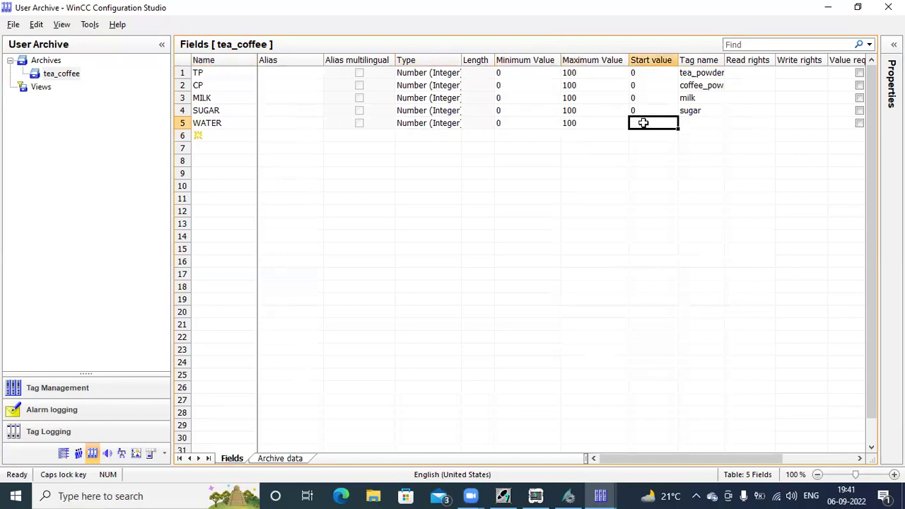
{"action": "type", "text": "0"}
Step: Link the WATER field to the plc1 tag water
{"action": "left_click", "coordinate": [695, 124]}
{"action": "type", "text": "W"}
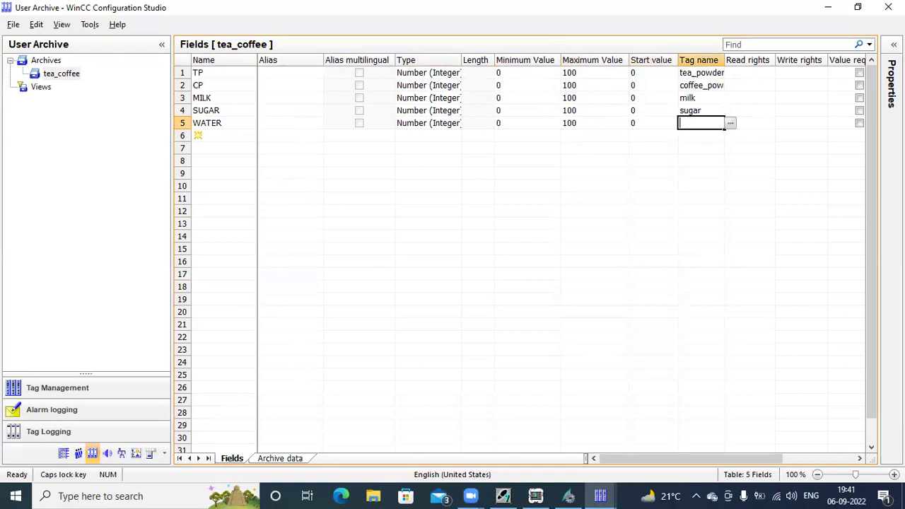
{"action": "left_click", "coordinate": [730, 123]}
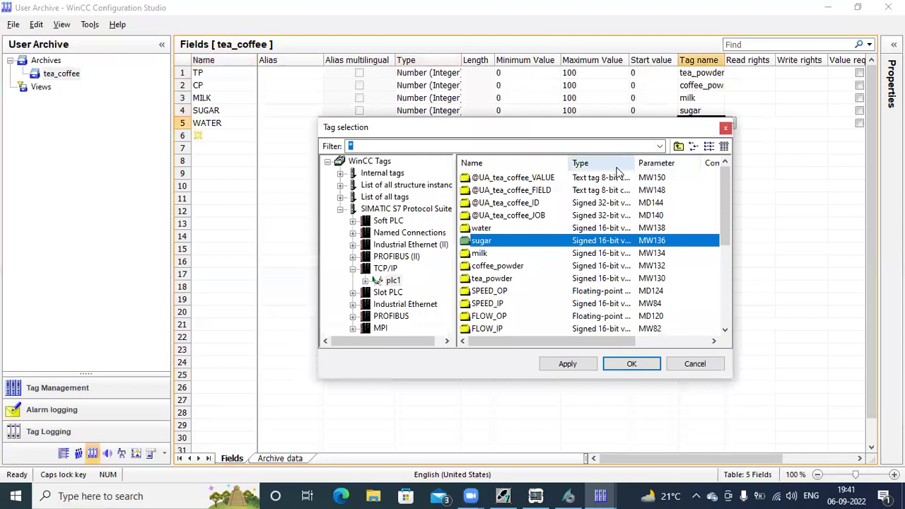
{"action": "double_click", "coordinate": [487, 229]}
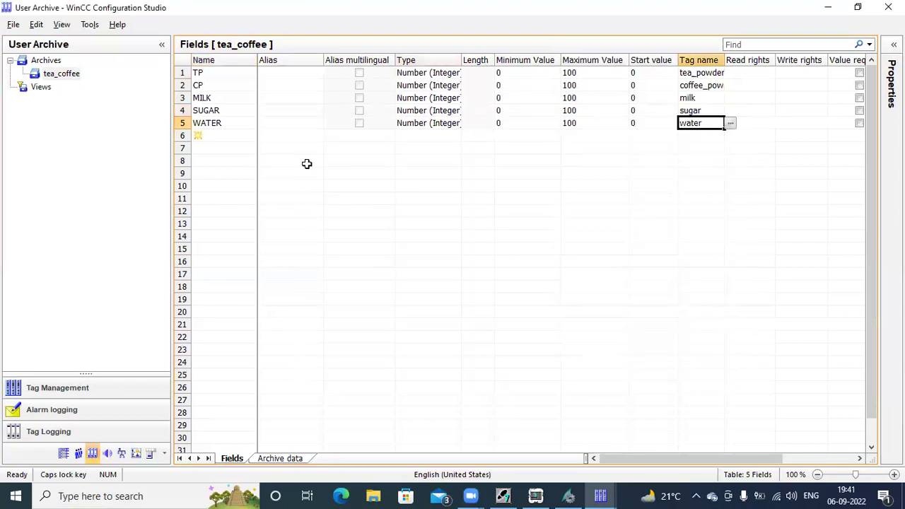
{"action": "left_click", "coordinate": [215, 111]}
{"action": "left_click", "coordinate": [223, 124]}
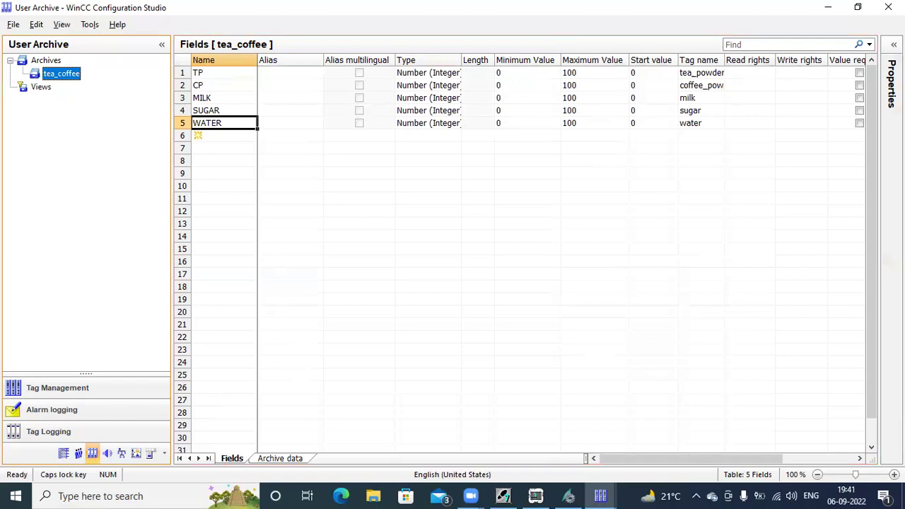
{"action": "left_click", "coordinate": [893, 44]}
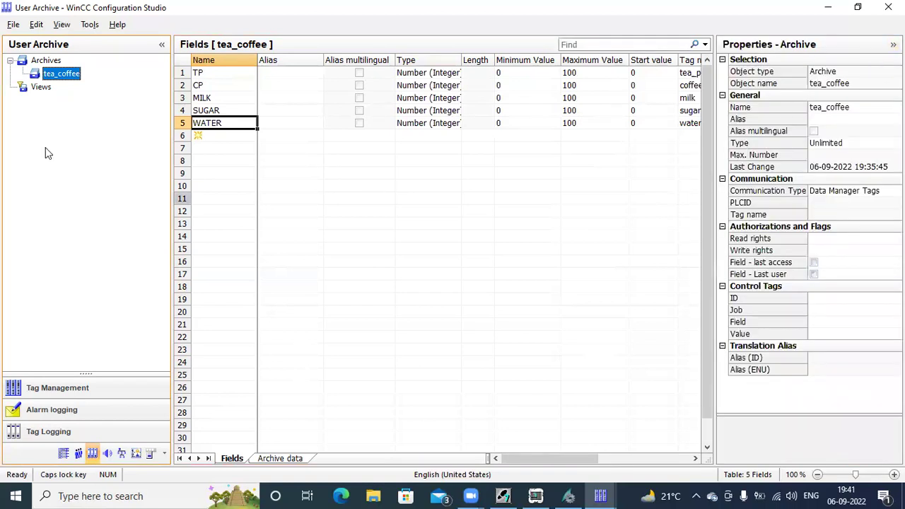
{"action": "left_click", "coordinate": [763, 300]}
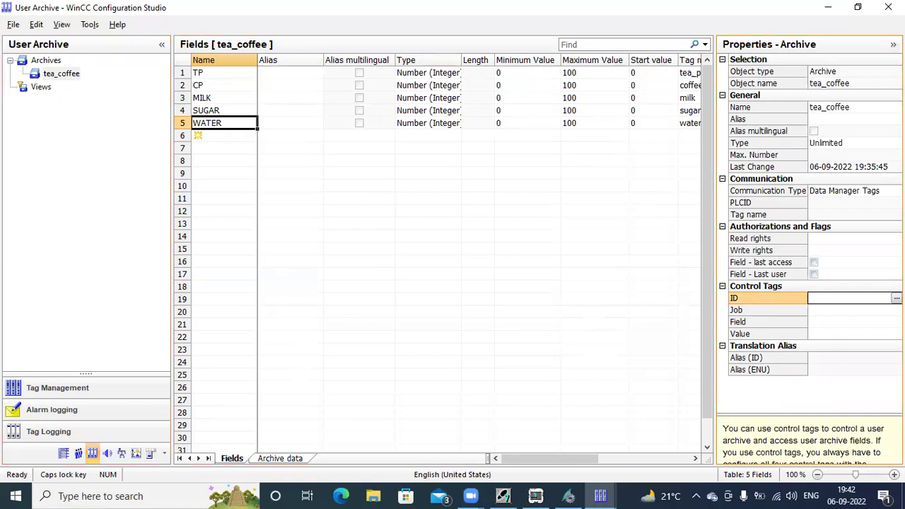
{"action": "left_click", "coordinate": [896, 298]}
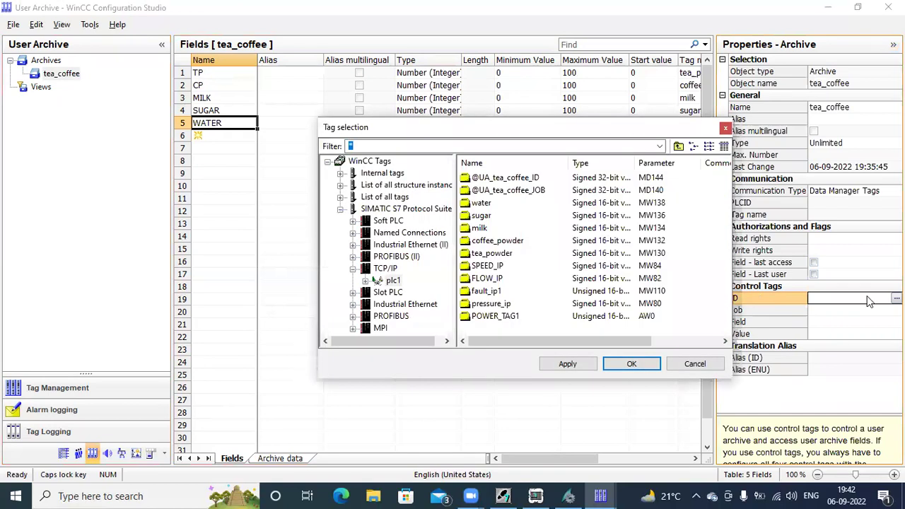
{"action": "double_click", "coordinate": [481, 181]}
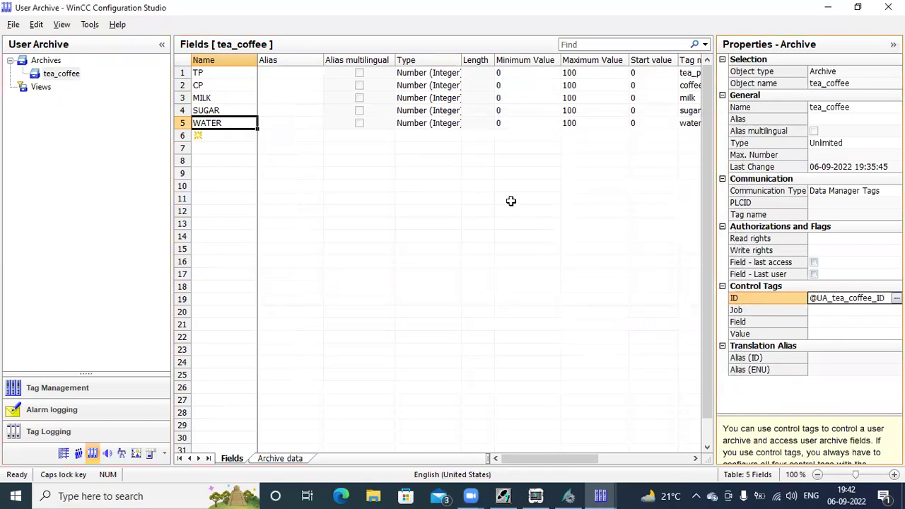
{"action": "left_click", "coordinate": [752, 312]}
{"action": "left_click", "coordinate": [897, 309]}
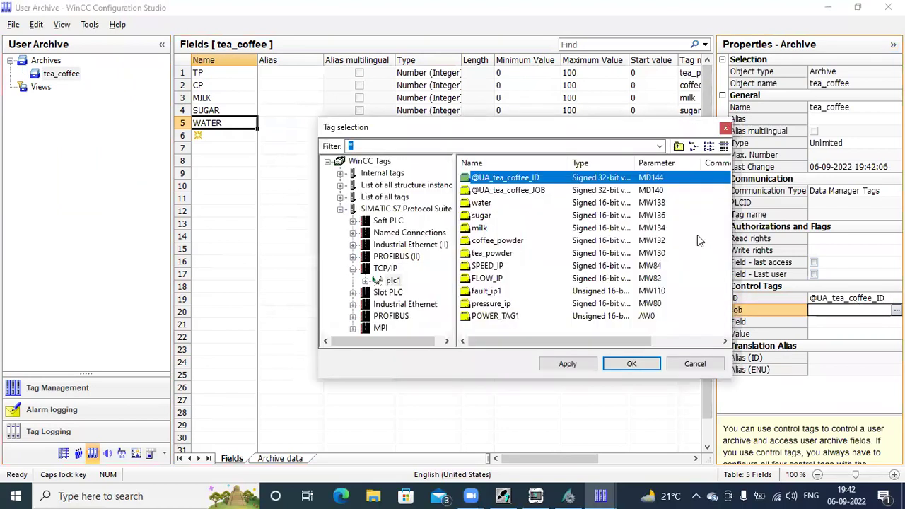
{"action": "double_click", "coordinate": [509, 189]}
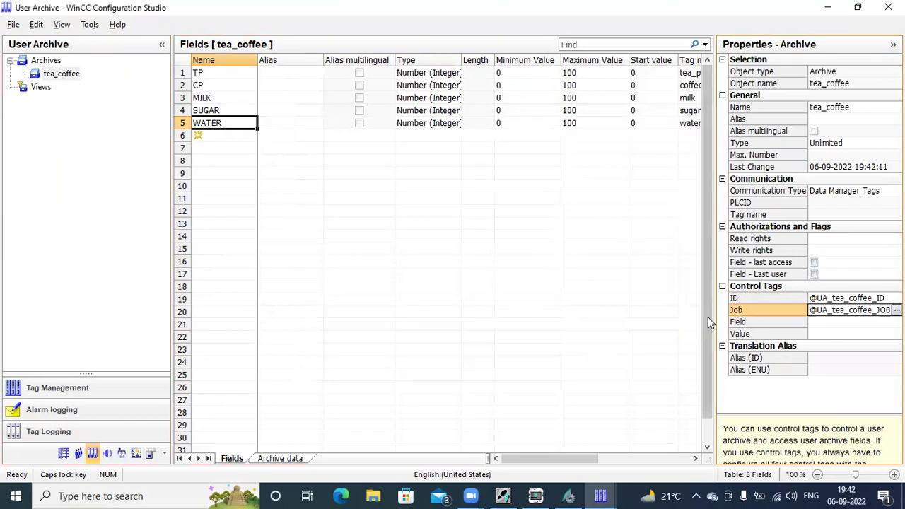
{"action": "left_click", "coordinate": [814, 325]}
{"action": "left_click", "coordinate": [897, 321]}
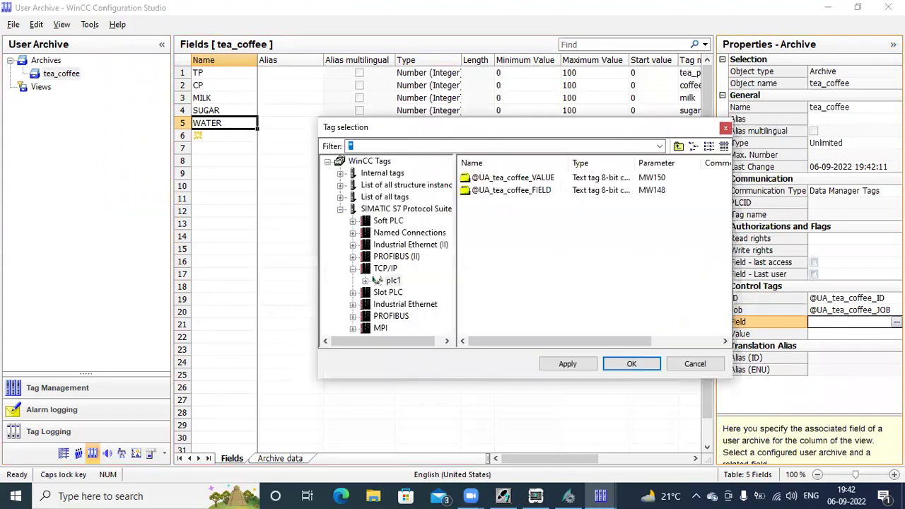
{"action": "double_click", "coordinate": [510, 189]}
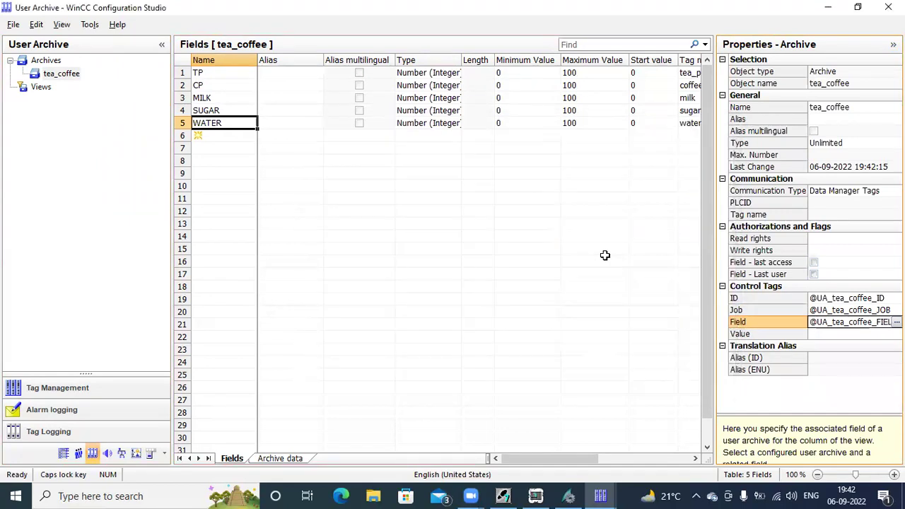
{"action": "left_click", "coordinate": [753, 334]}
{"action": "left_click", "coordinate": [897, 334]}
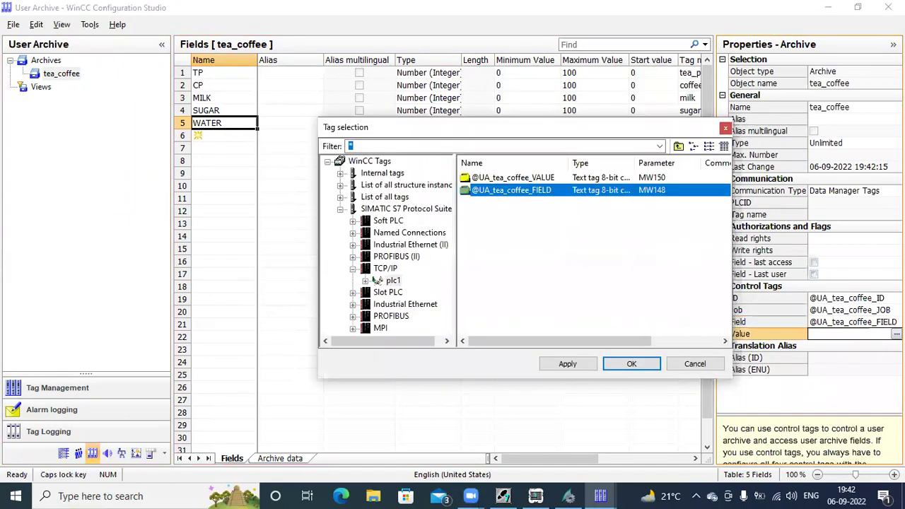
{"action": "left_click", "coordinate": [497, 181]}
{"action": "double_click", "coordinate": [498, 181]}
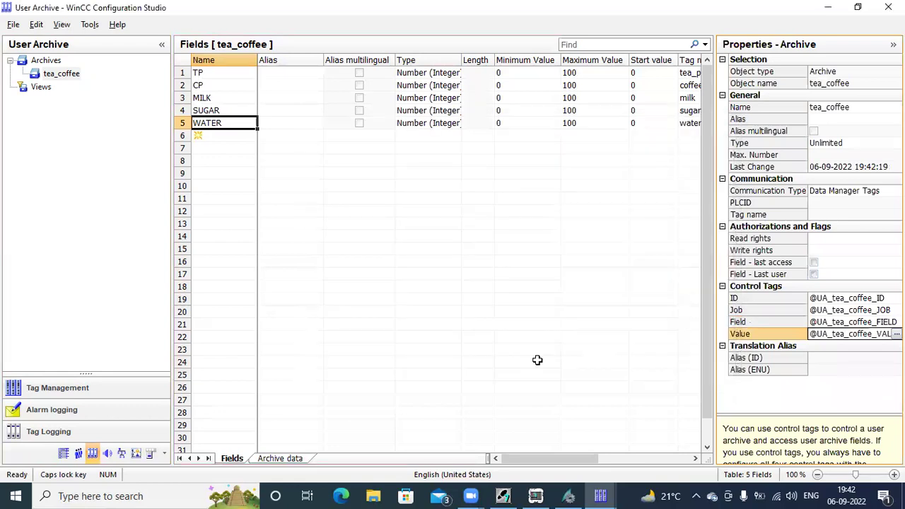
{"action": "left_click", "coordinate": [780, 310]}
{"action": "left_click", "coordinate": [778, 298]}
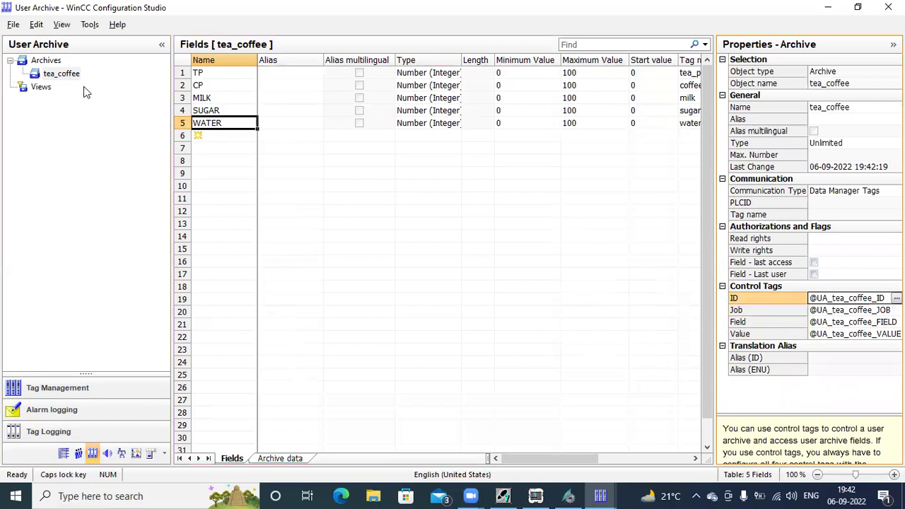
Step: Show the tea_coffee archive data with wider columns and create the first record with TP set to 20
{"action": "left_click", "coordinate": [287, 459]}
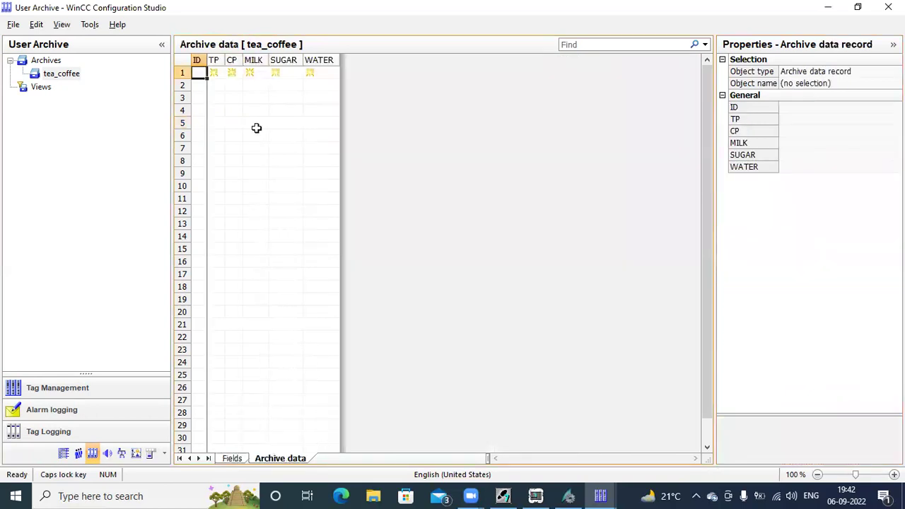
{"action": "left_click_drag", "start_coordinate": [222, 59], "coordinate": [518, 62]}
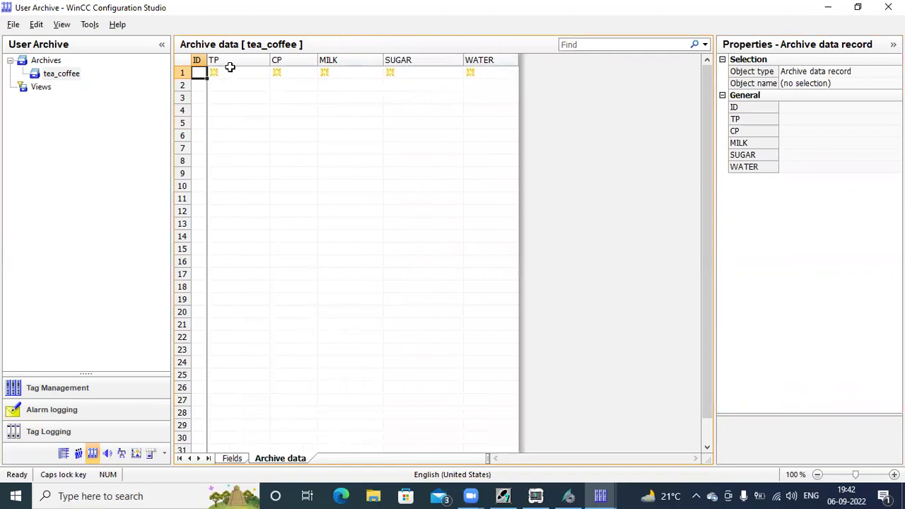
{"action": "double_click", "coordinate": [233, 75]}
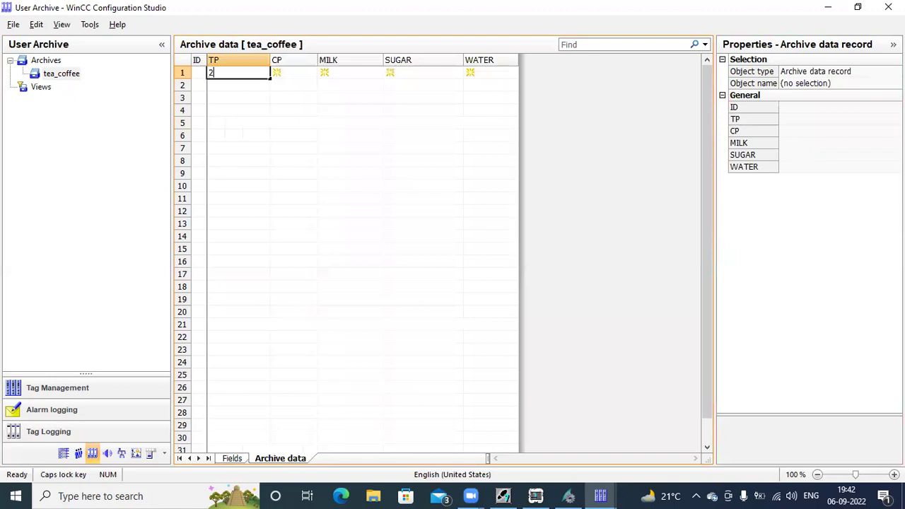
{"action": "type", "text": "20"}
{"action": "key", "text": "Return"}
Step: Set MILK to 40, SUGAR to 20 and WATER to 50 in the first archive record
{"action": "left_click", "coordinate": [285, 74]}
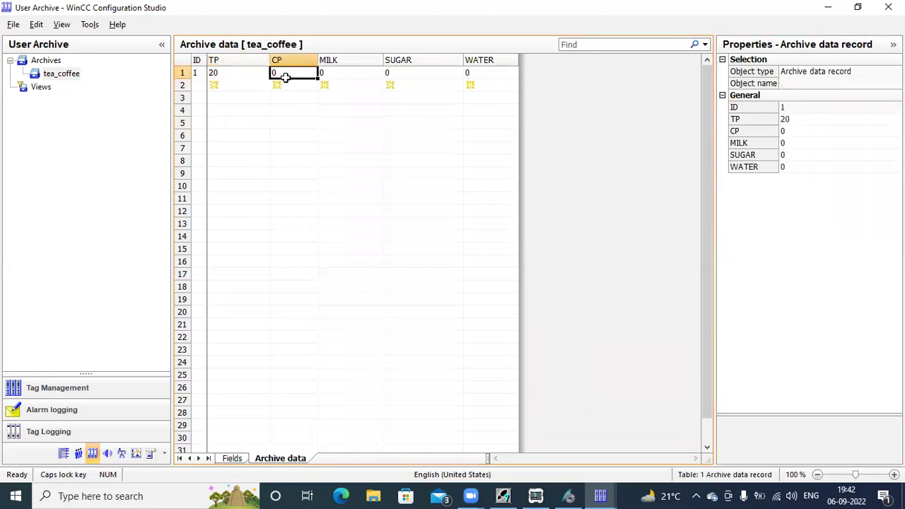
{"action": "left_click", "coordinate": [343, 68]}
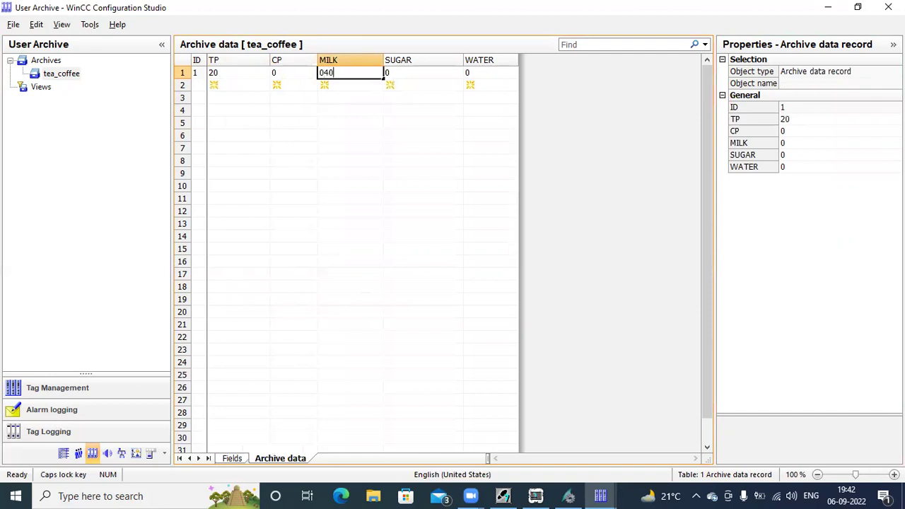
{"action": "type", "text": "40"}
{"action": "key", "text": "Return"}
{"action": "left_click", "coordinate": [399, 73]}
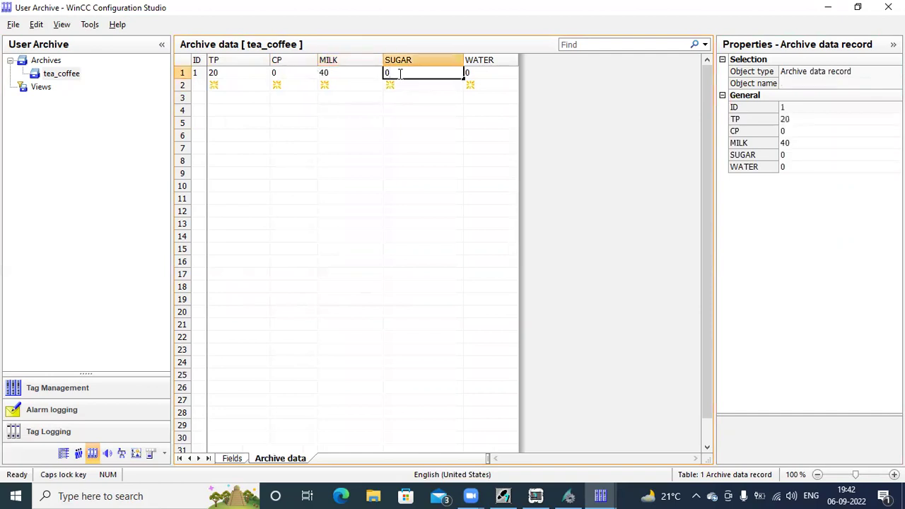
{"action": "type", "text": "20"}
{"action": "key", "text": "Return"}
{"action": "left_click", "coordinate": [472, 73]}
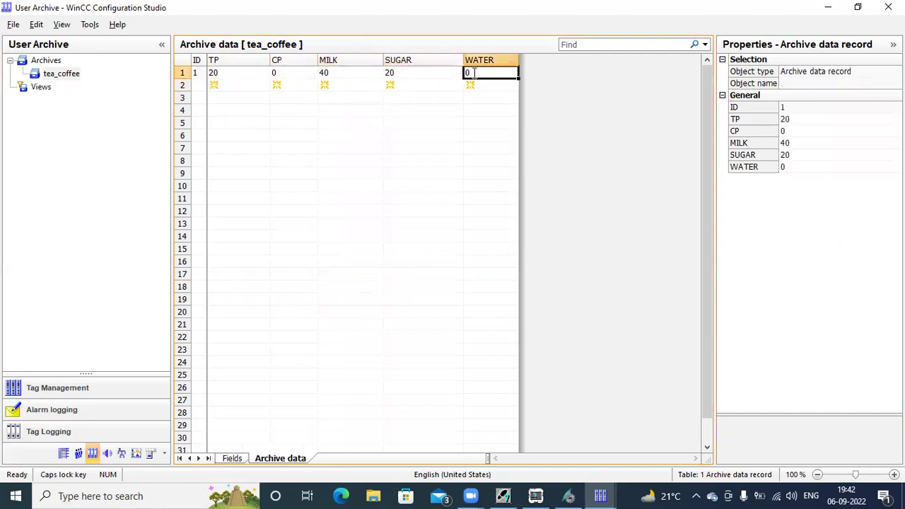
{"action": "type", "text": "50"}
{"action": "key", "text": "Return"}
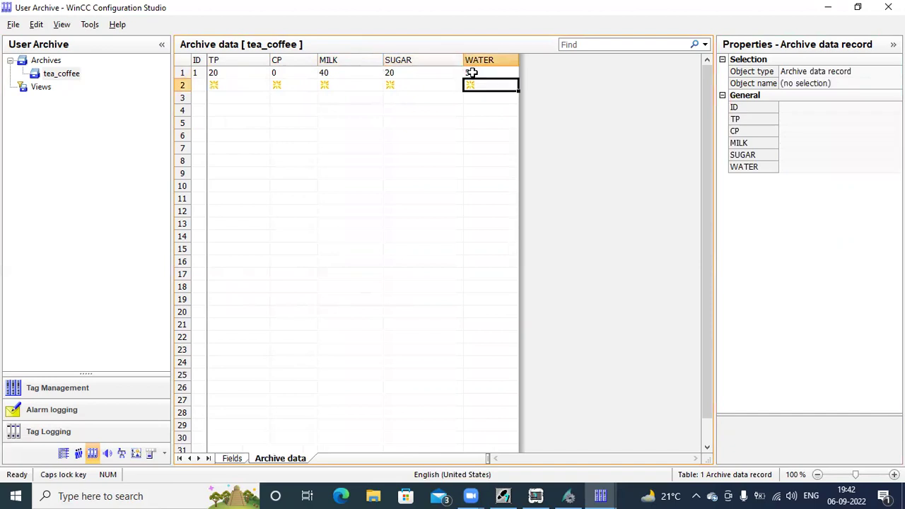
Step: Add a second record to the tea_coffee archive data with TP 25, SUGAR 30 and WATER 60
{"action": "left_click", "coordinate": [237, 83]}
{"action": "type", "text": "25"}
{"action": "key", "text": "Return"}
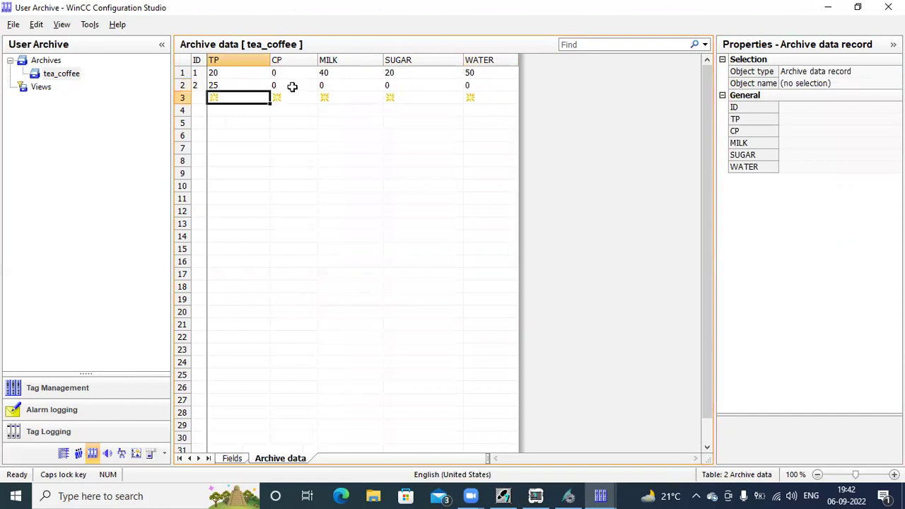
{"action": "left_click", "coordinate": [292, 87]}
{"action": "left_click", "coordinate": [324, 86]}
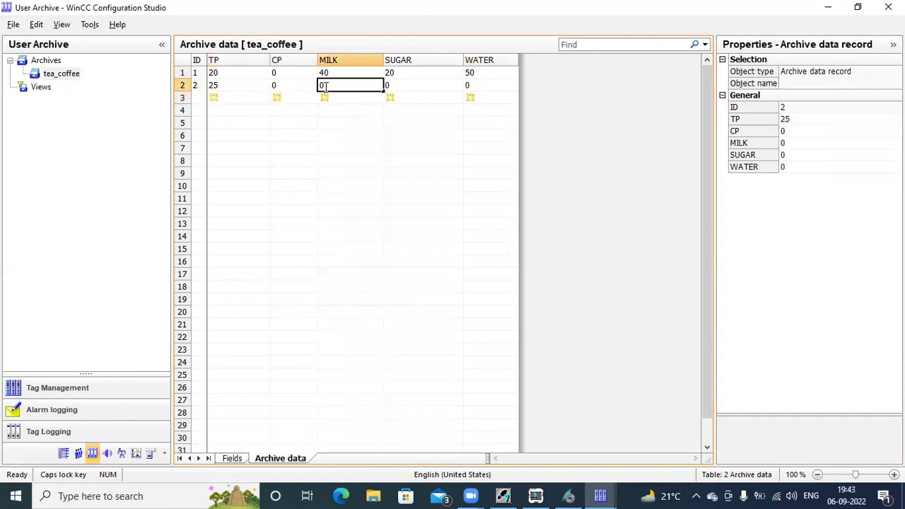
{"action": "left_click", "coordinate": [394, 88]}
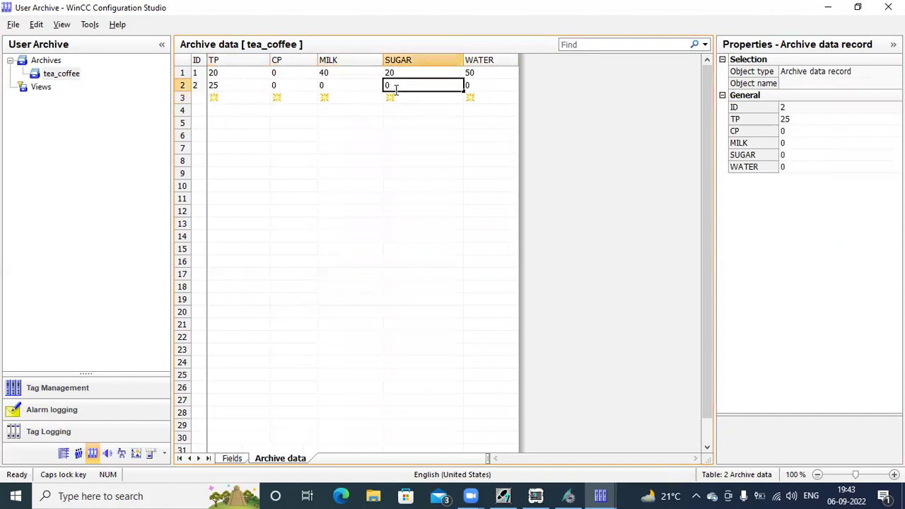
{"action": "key", "text": "Return"}
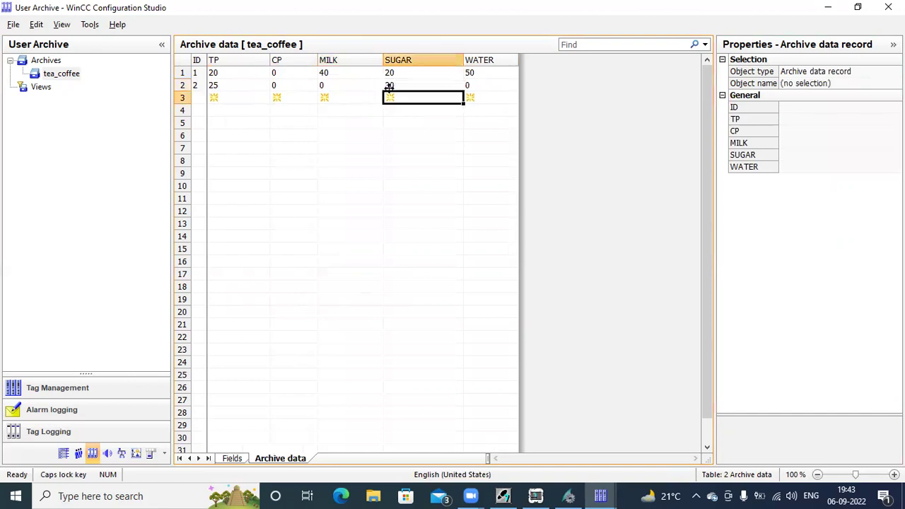
{"action": "left_click", "coordinate": [481, 86]}
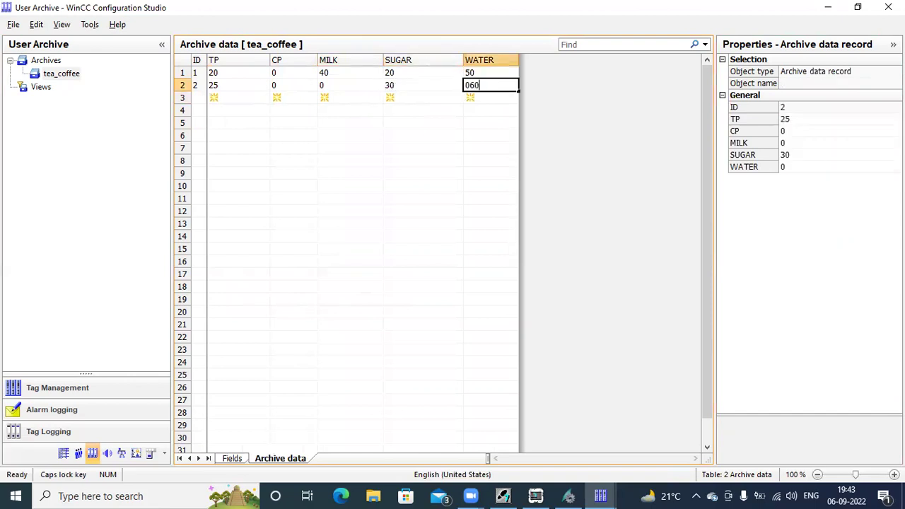
{"action": "key", "text": "Return"}
Step: Add a third archive record with TP set to 20 and WATER set to 60
{"action": "left_click", "coordinate": [224, 97]}
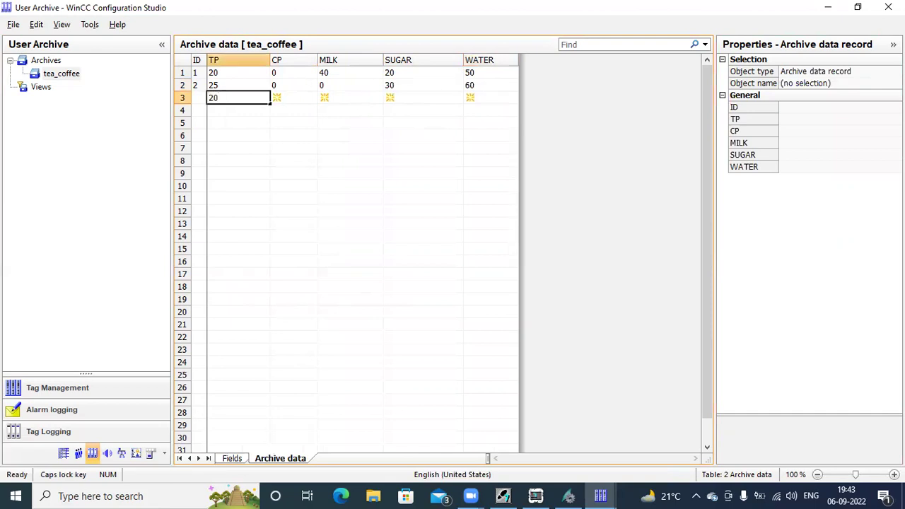
{"action": "type", "text": "20"}
{"action": "key", "text": "Return"}
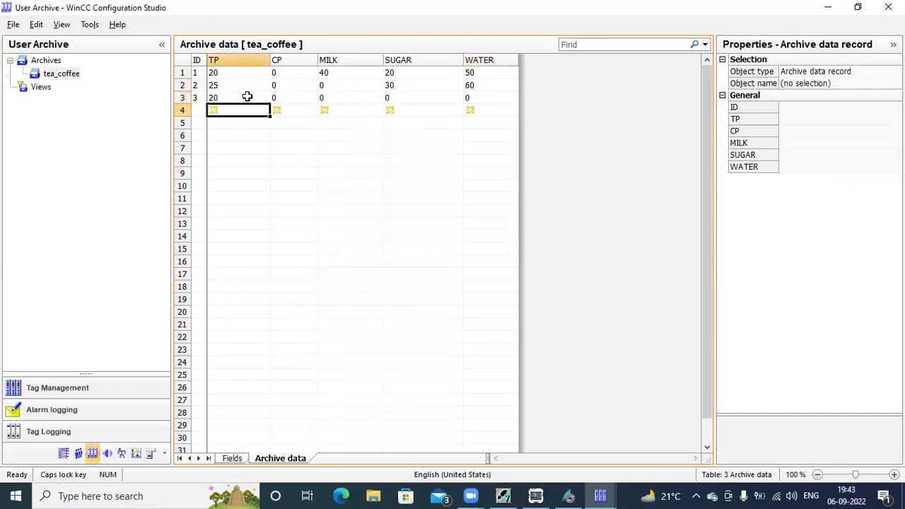
{"action": "left_click", "coordinate": [332, 100]}
{"action": "left_click", "coordinate": [395, 96]}
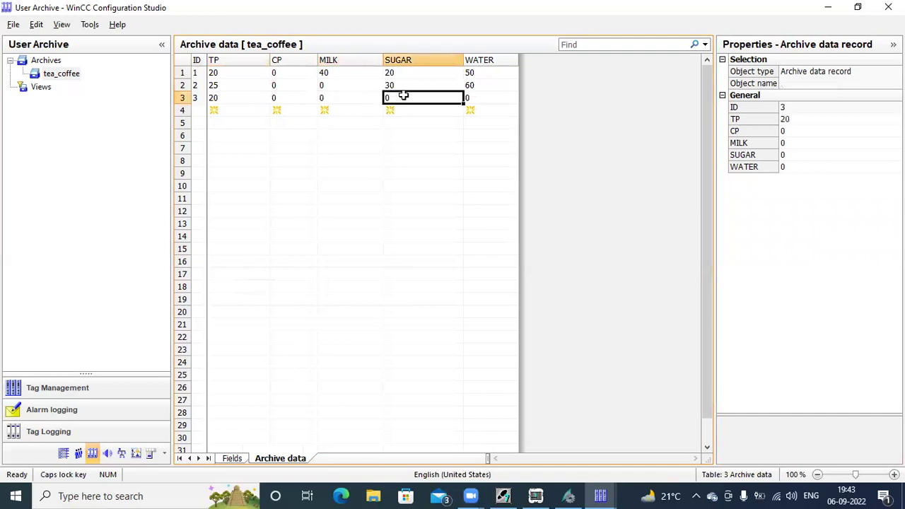
{"action": "left_click", "coordinate": [473, 96]}
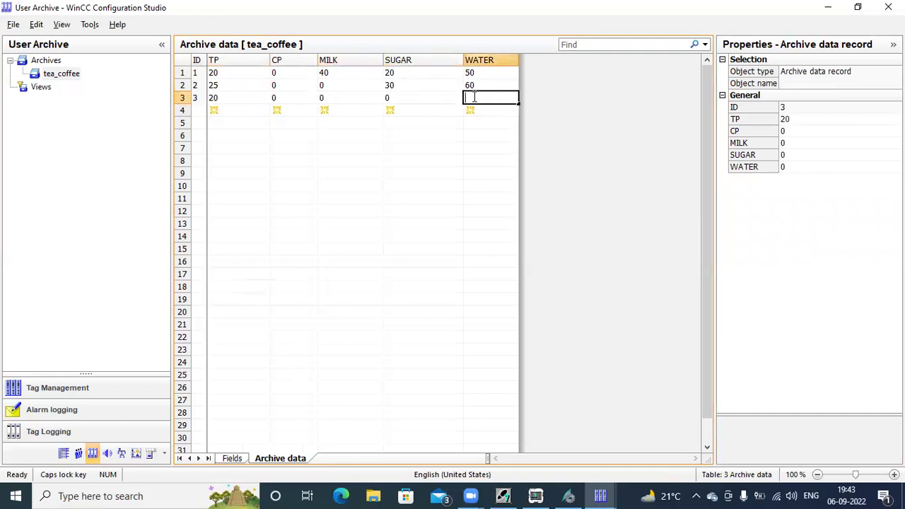
{"action": "type", "text": "60"}
{"action": "key", "text": "Return"}
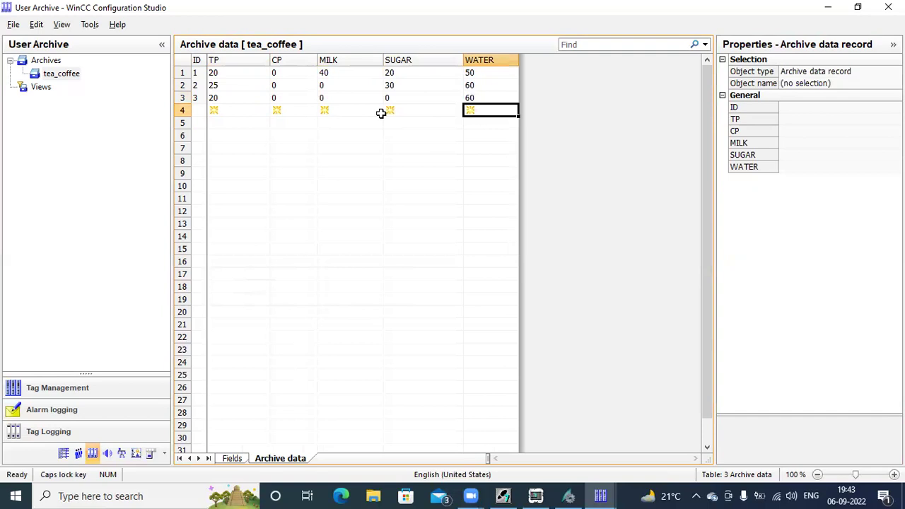
Step: Create a fourth archive record with TP 0, CP 20 and MILK 40
{"action": "left_click", "coordinate": [217, 113]}
{"action": "left_click", "coordinate": [221, 113]}
{"action": "key", "text": "Return"}
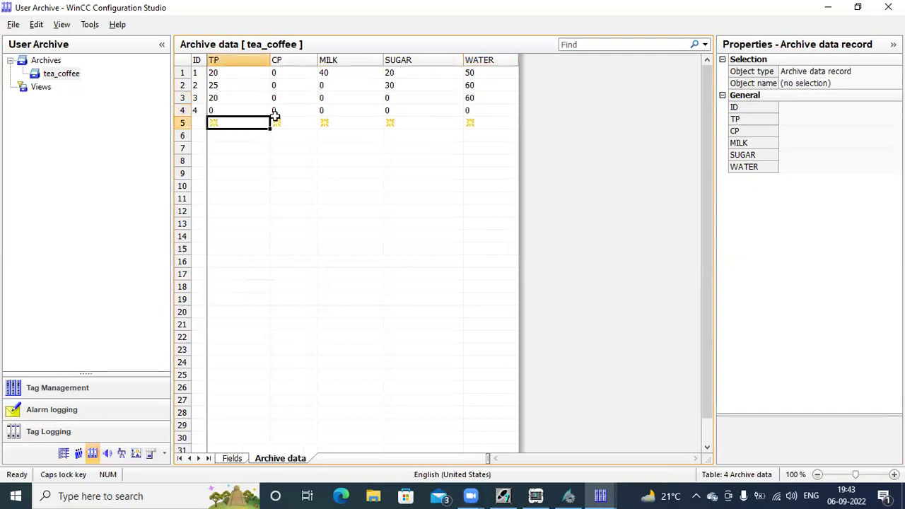
{"action": "left_click", "coordinate": [291, 113]}
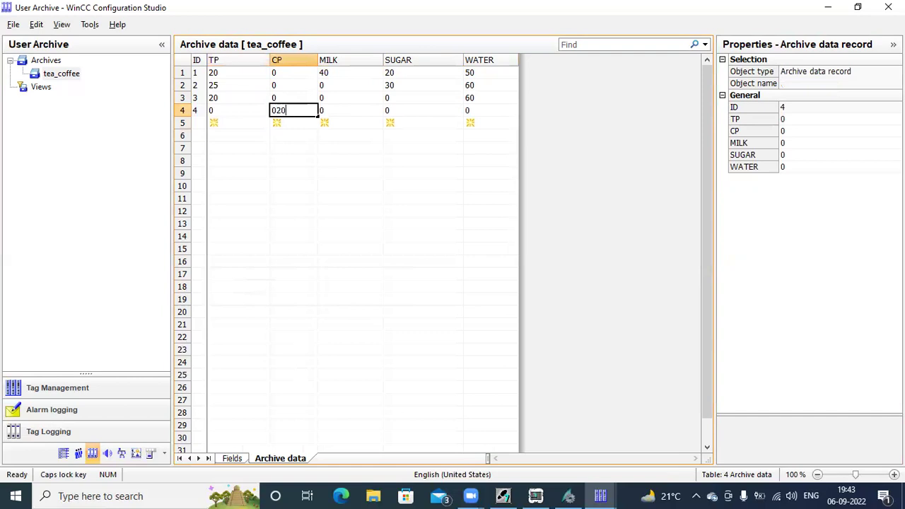
{"action": "type", "text": "20"}
{"action": "key", "text": "Return"}
{"action": "left_click", "coordinate": [349, 111]}
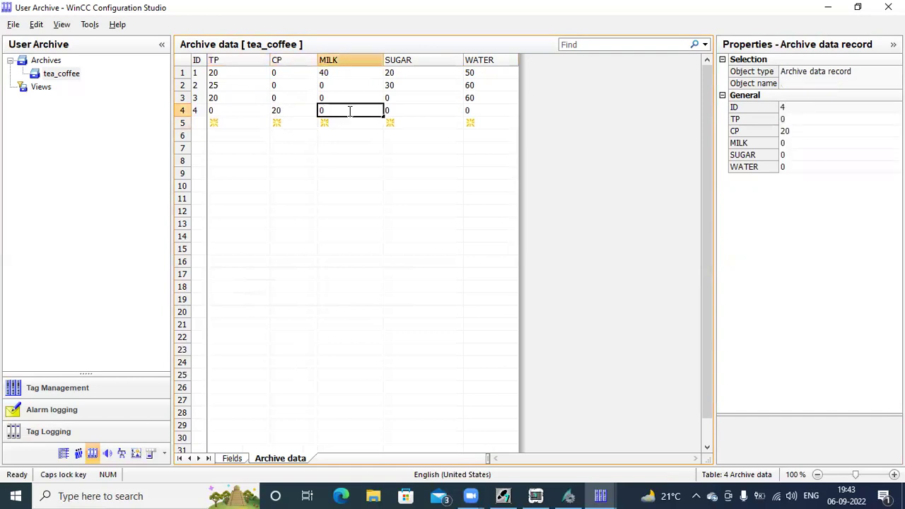
{"action": "type", "text": "40"}
{"action": "key", "text": "Return"}
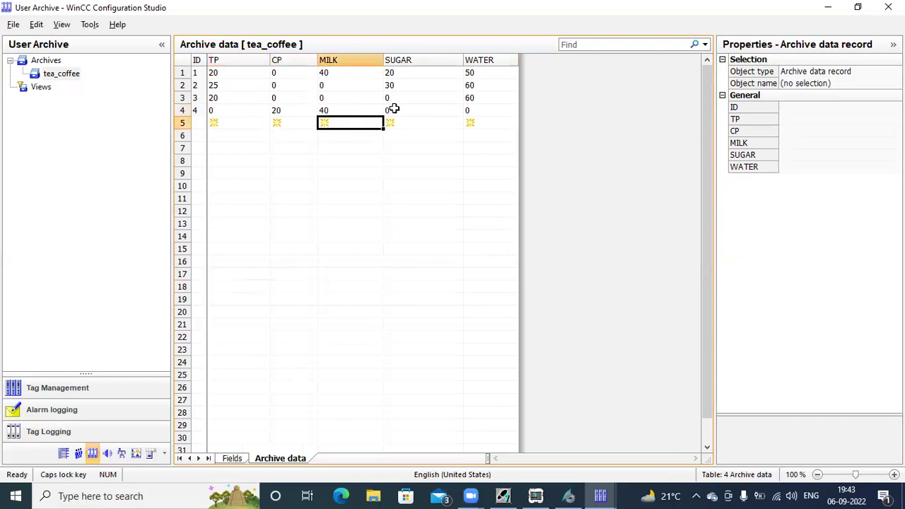
Step: Set SUGAR to 20 and WATER to 40 in the fourth archive record
{"action": "left_click", "coordinate": [396, 109]}
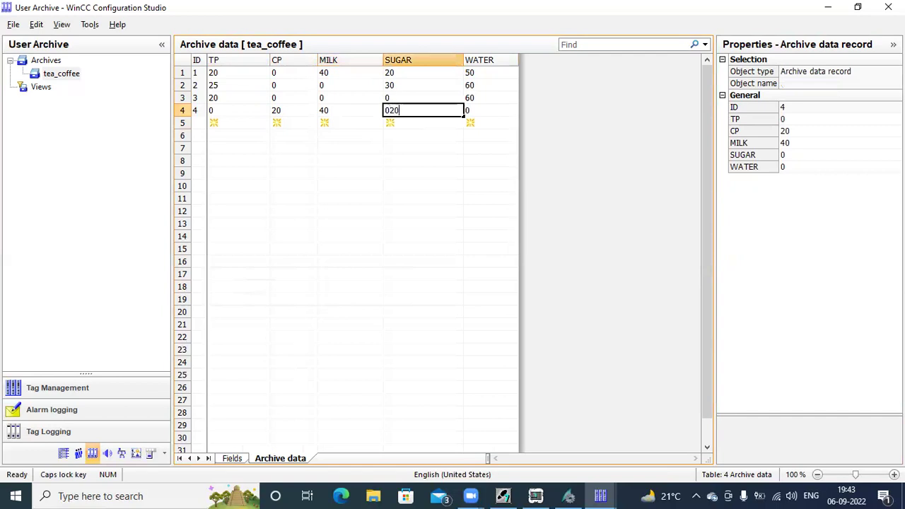
{"action": "key", "text": "Return"}
{"action": "left_click", "coordinate": [480, 110]}
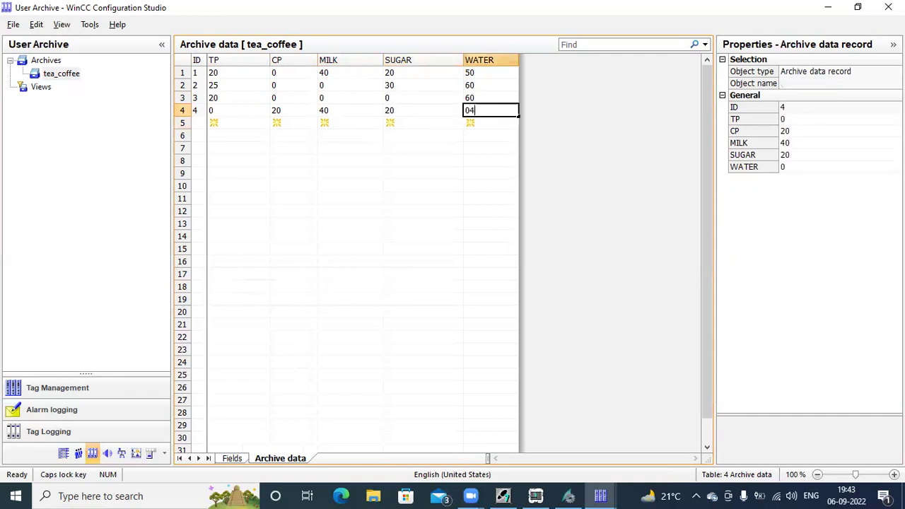
{"action": "key", "text": "Return"}
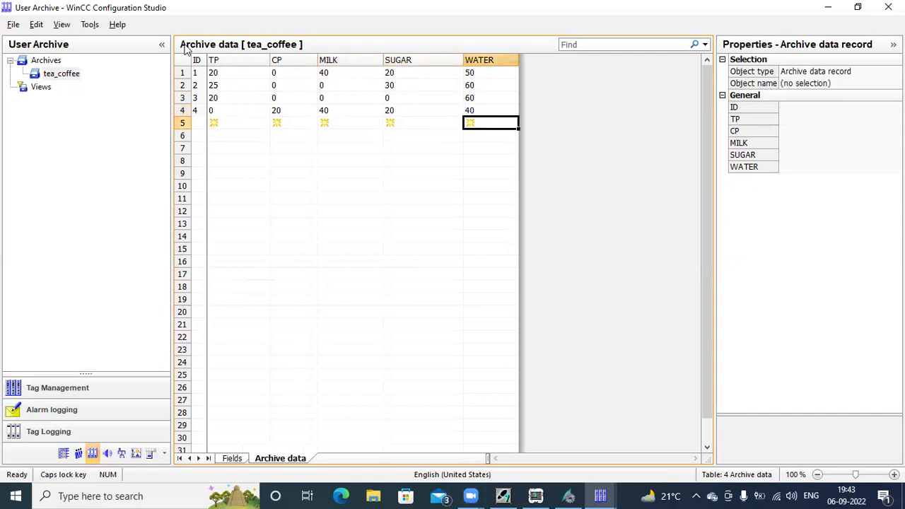
Step: Create a fifth archive record with TP 0 and CP set to 25
{"action": "left_click", "coordinate": [246, 125]}
{"action": "key", "text": "Return"}
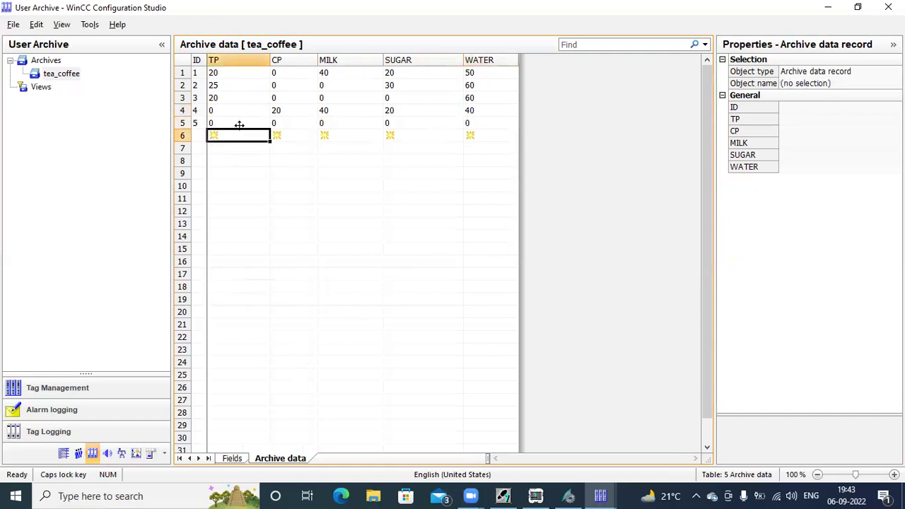
{"action": "left_click", "coordinate": [296, 121]}
{"action": "type", "text": "25"}
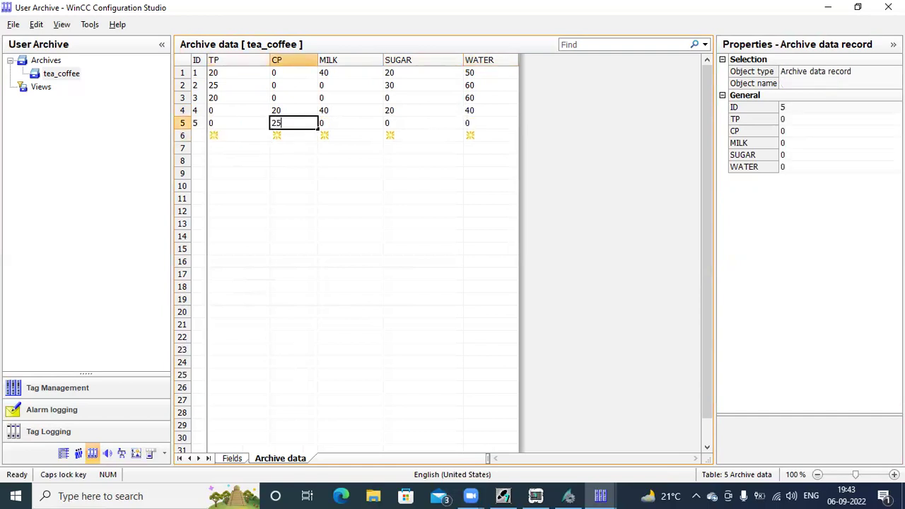
{"action": "key", "text": "Return"}
Step: Set SUGAR to 30 and WATER to 70 in the fifth archive record
{"action": "left_click", "coordinate": [356, 123]}
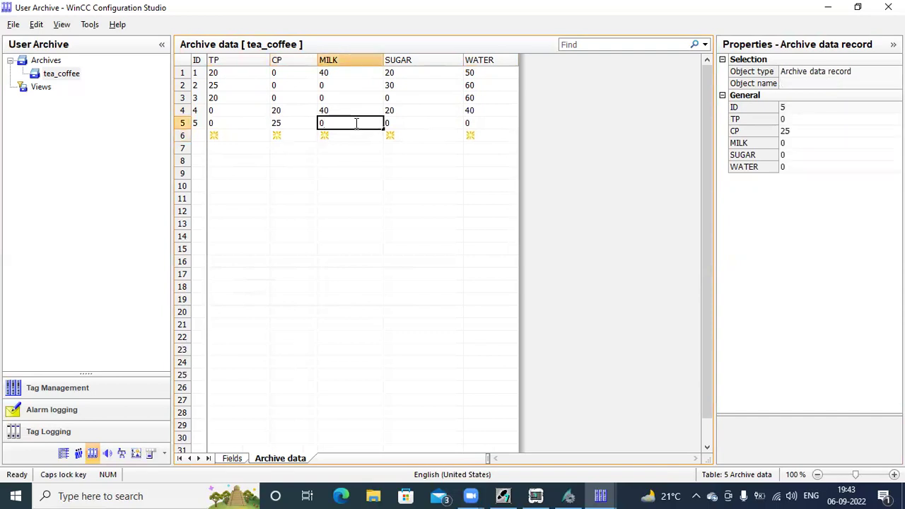
{"action": "left_click", "coordinate": [409, 123]}
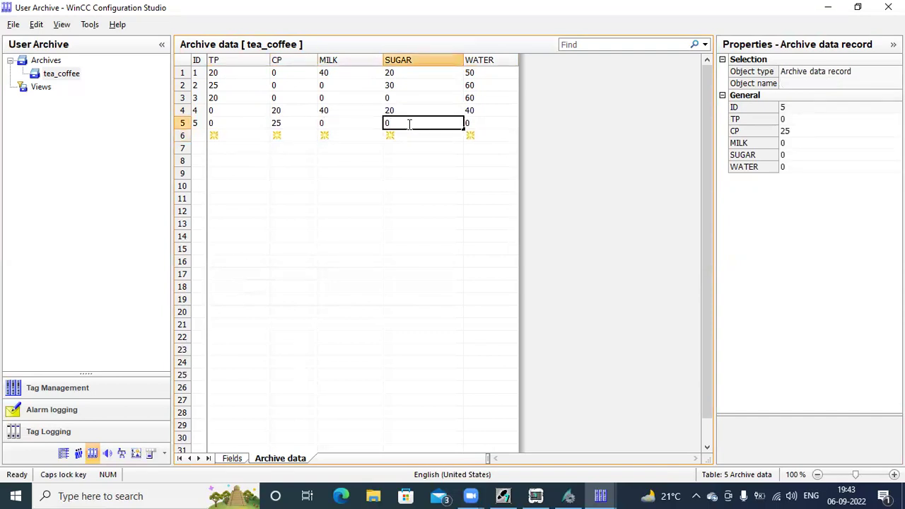
{"action": "key", "text": "Return"}
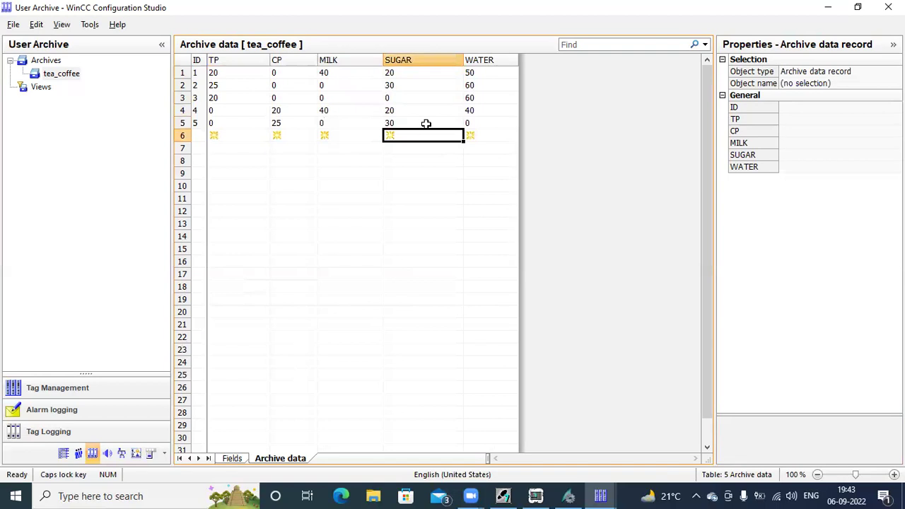
{"action": "left_click", "coordinate": [475, 123]}
{"action": "left_click", "coordinate": [475, 124]}
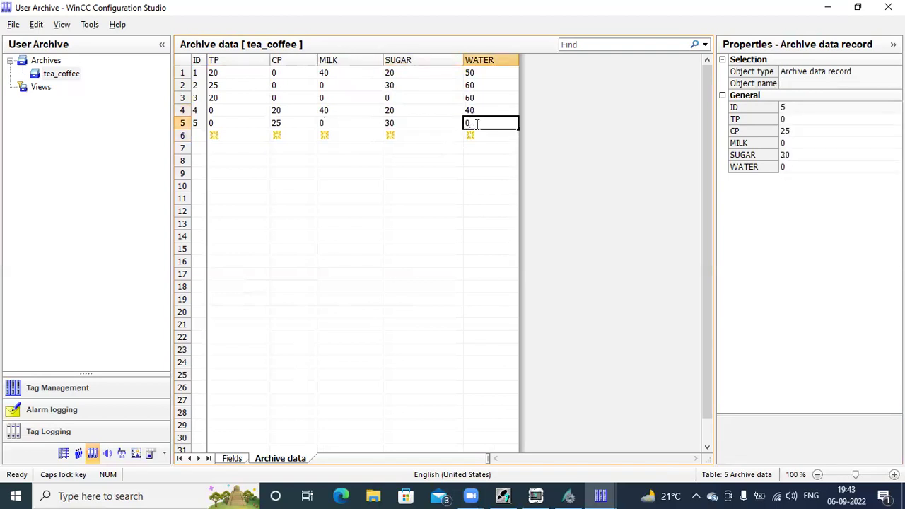
{"action": "type", "text": "70"}
{"action": "key", "text": "Return"}
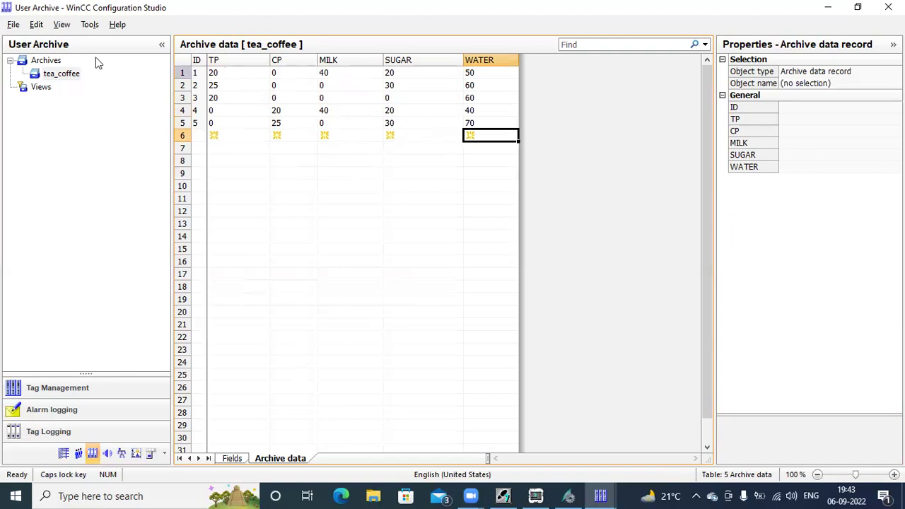
{"action": "left_click", "coordinate": [15, 25]}
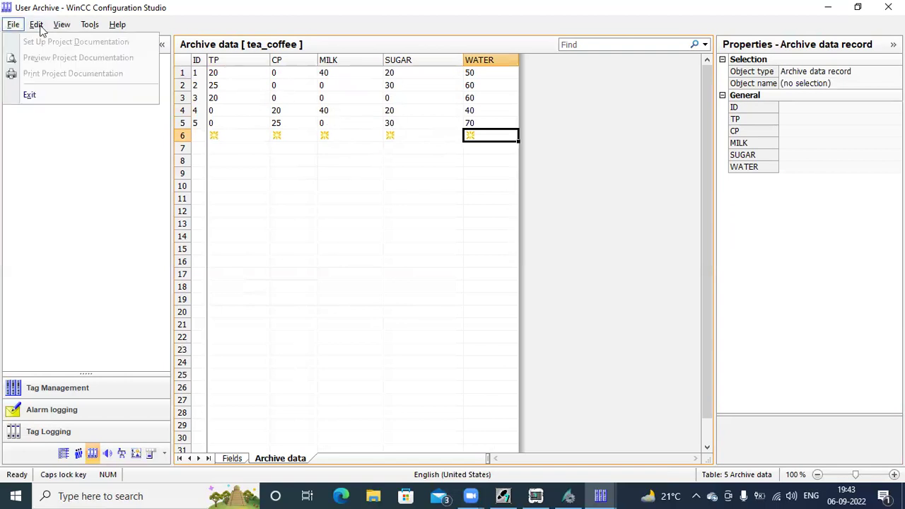
{"action": "left_click", "coordinate": [117, 152]}
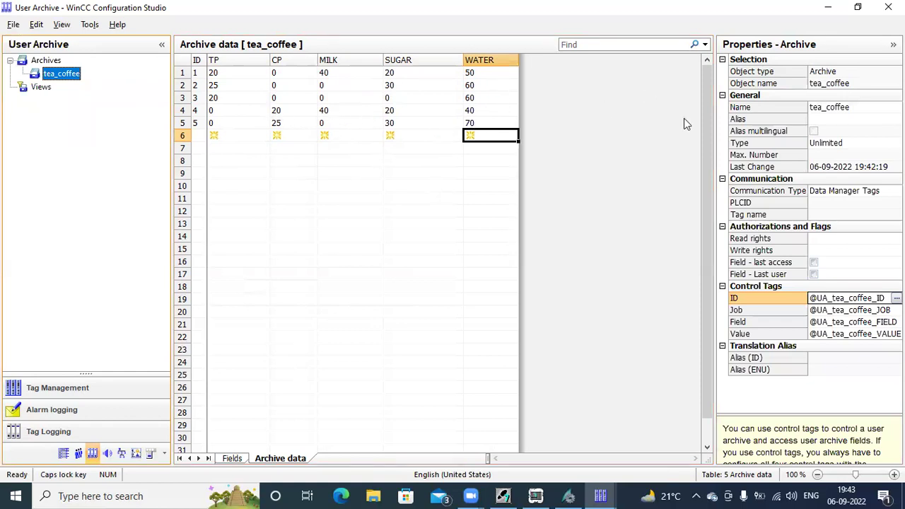
Step: Switch to WinCC Explorer and create a new process picture under Graphics Designer
{"action": "left_click", "coordinate": [829, 7]}
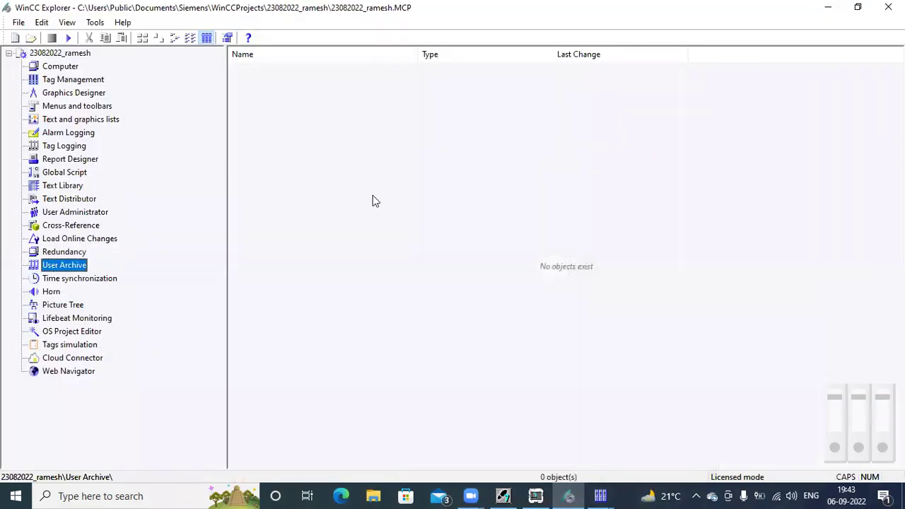
{"action": "left_click", "coordinate": [101, 96]}
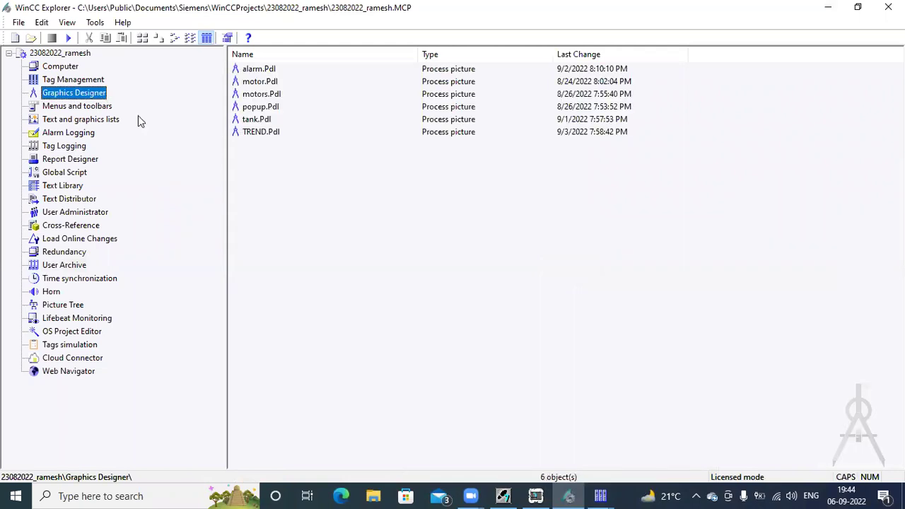
{"action": "right_click", "coordinate": [251, 149]}
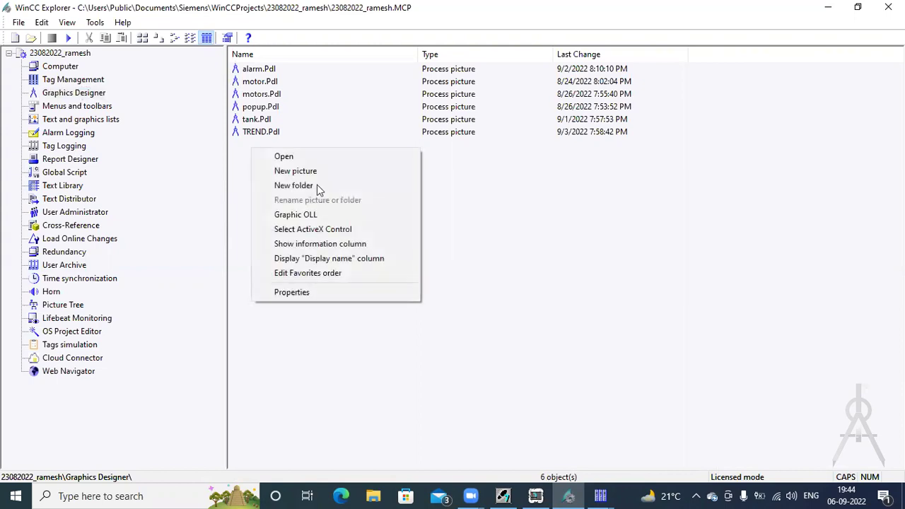
{"action": "left_click", "coordinate": [354, 176]}
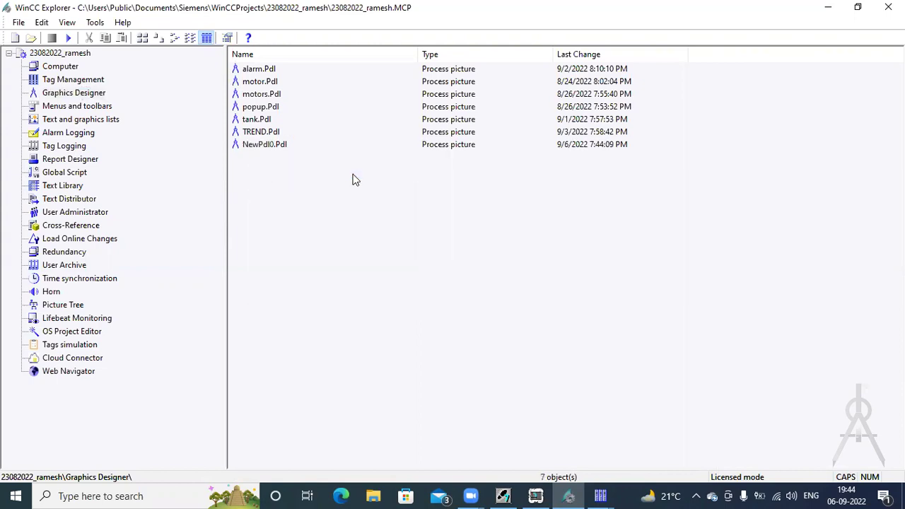
Step: Rename the new process picture as RECIPE
{"action": "right_click", "coordinate": [268, 149]}
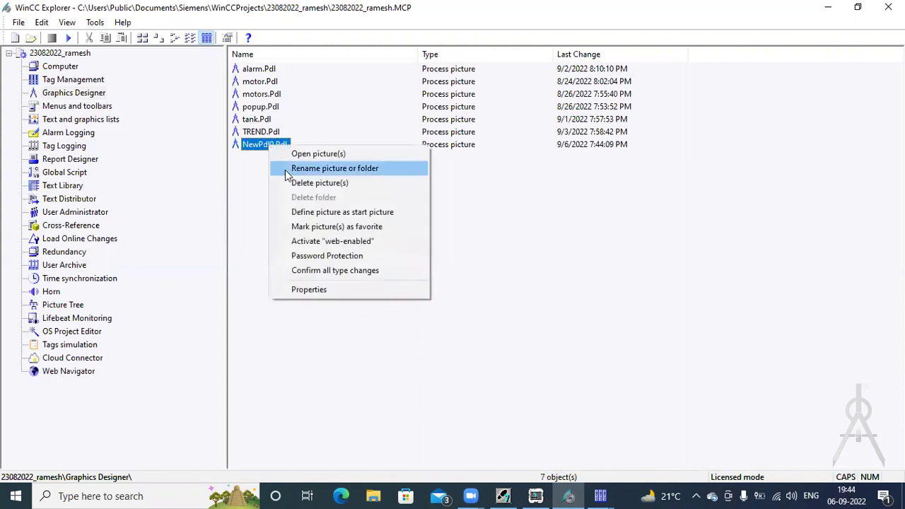
{"action": "left_click", "coordinate": [285, 170]}
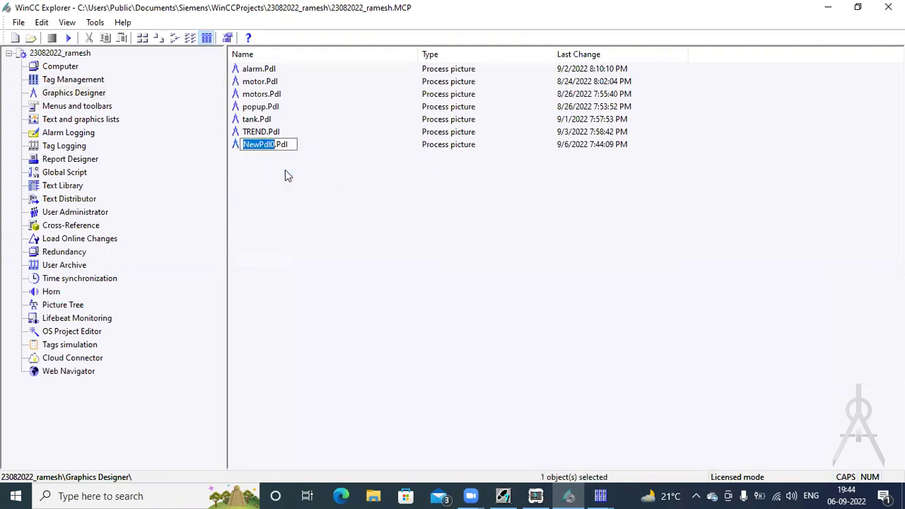
{"action": "type", "text": "RESCIPE"}
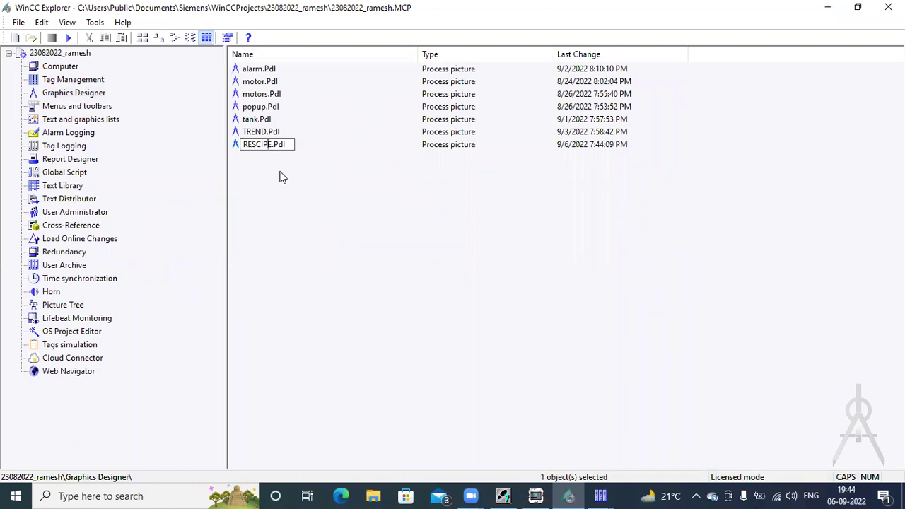
{"action": "key", "text": "BackSpace"}
{"action": "key", "text": "Return"}
Step: Open the RECIPE picture in Graphics Designer and draw a WinCC UserArchiveControl about 740 by 270 near the picture's upper edge
{"action": "double_click", "coordinate": [271, 144]}
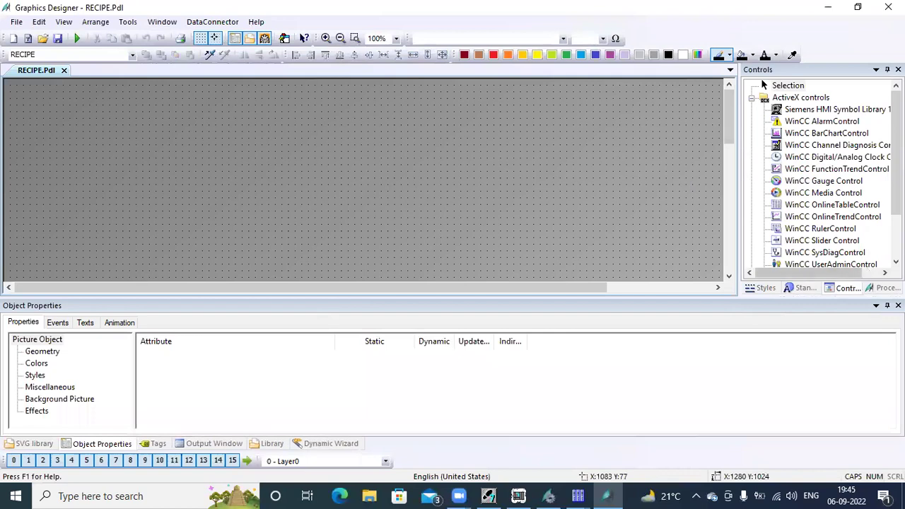
{"action": "scroll", "coordinate": [824, 213], "scroll_direction": "down", "scroll_amount": 2}
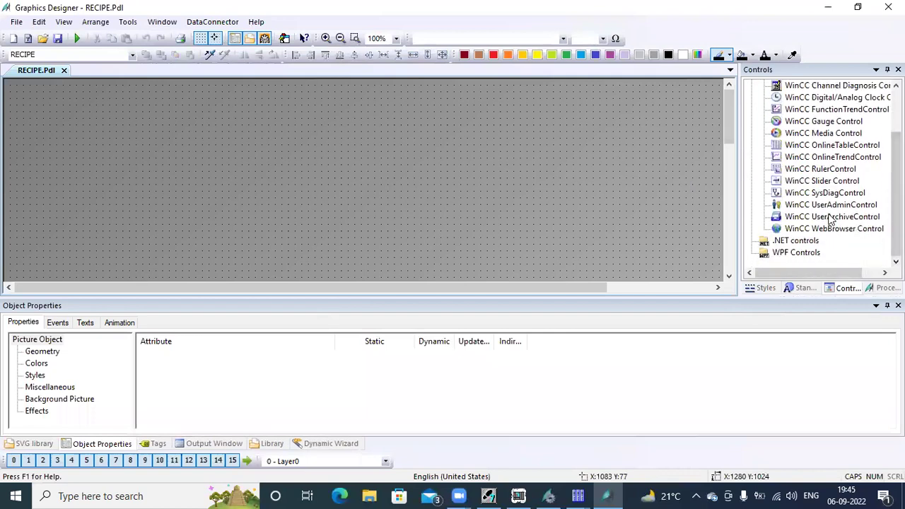
{"action": "left_click", "coordinate": [826, 217]}
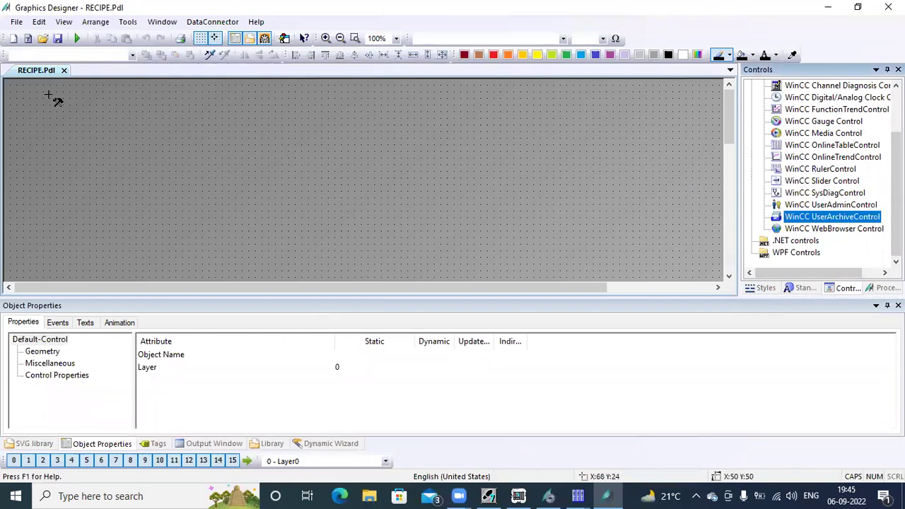
{"action": "left_click_drag", "start_coordinate": [48, 85], "coordinate": [541, 263]}
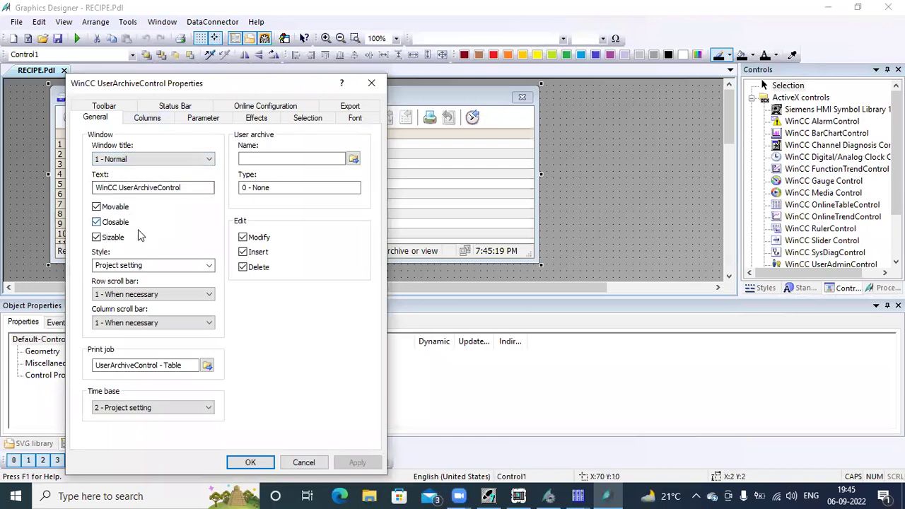
Step: Assign the tea_coffee archive to the UserArchiveControl and apply its properties
{"action": "left_click", "coordinate": [354, 158]}
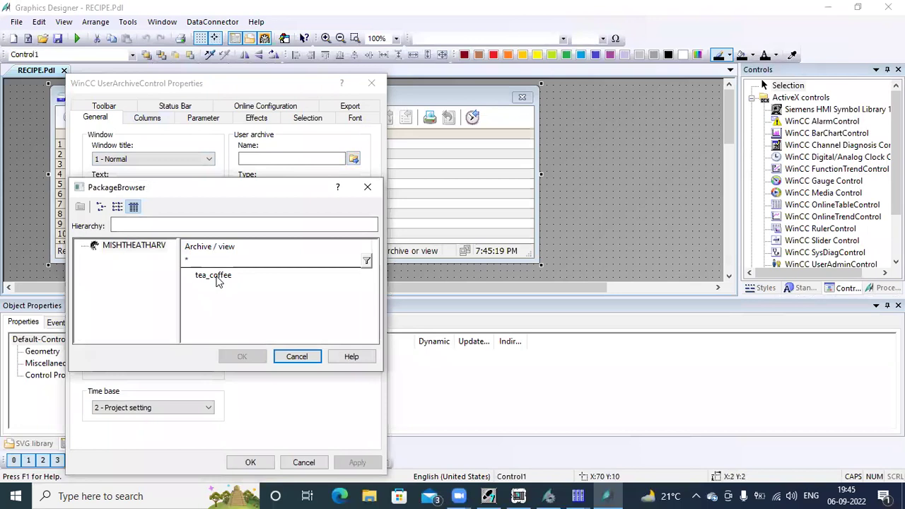
{"action": "left_click", "coordinate": [214, 276]}
{"action": "left_click", "coordinate": [242, 358]}
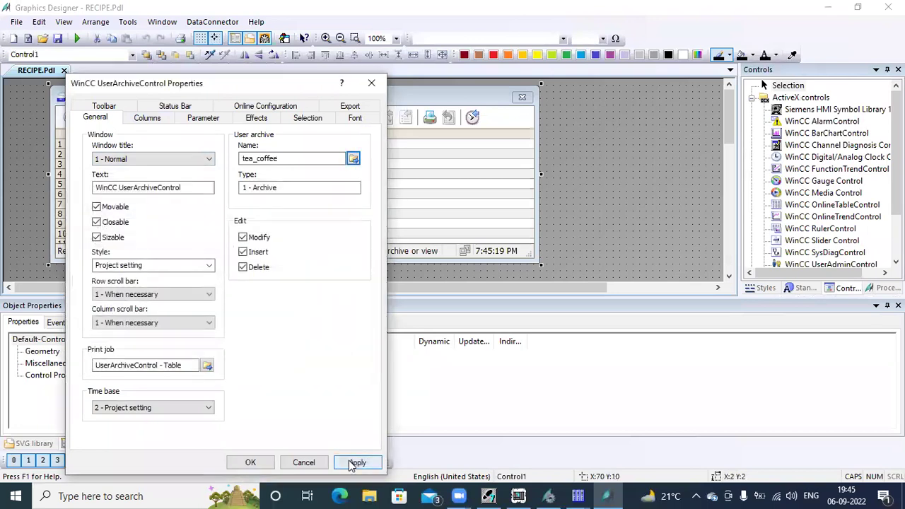
{"action": "left_click", "coordinate": [353, 463]}
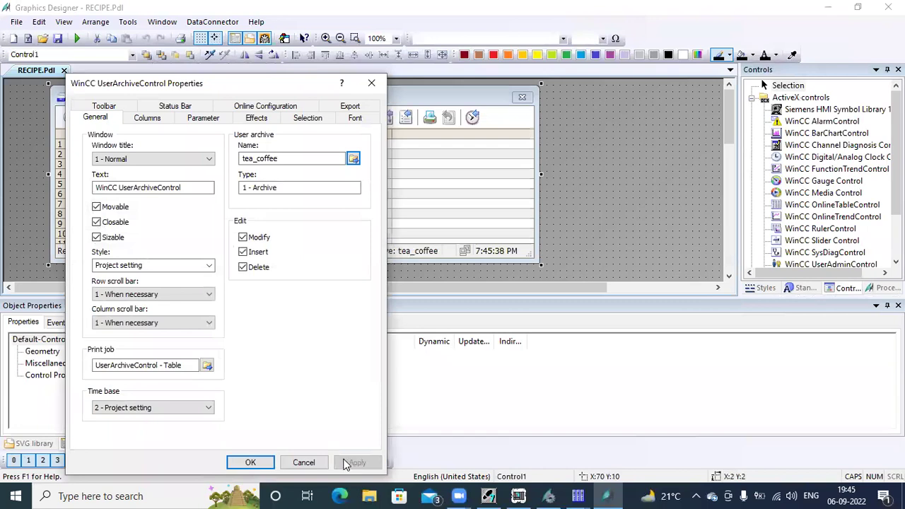
{"action": "left_click", "coordinate": [251, 462]}
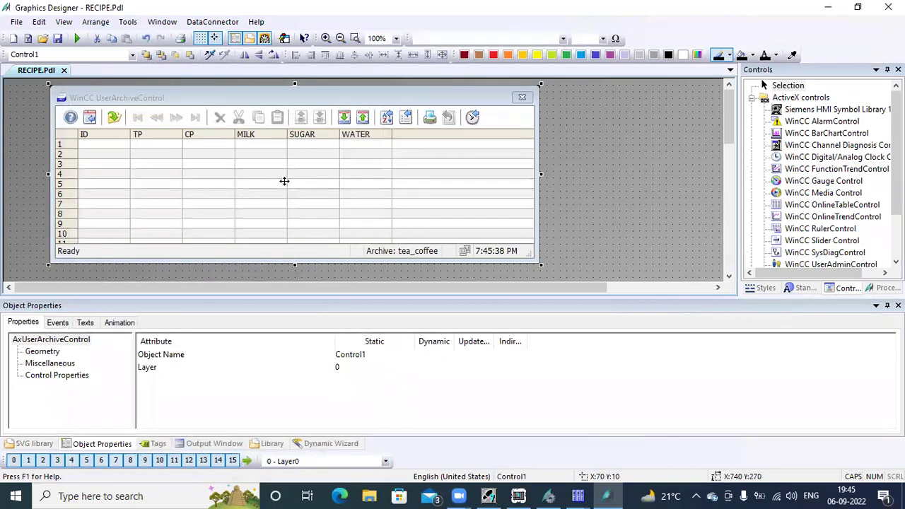
Step: Save the RECIPE picture and activate it in runtime, accepting demo mode
{"action": "left_click", "coordinate": [56, 39]}
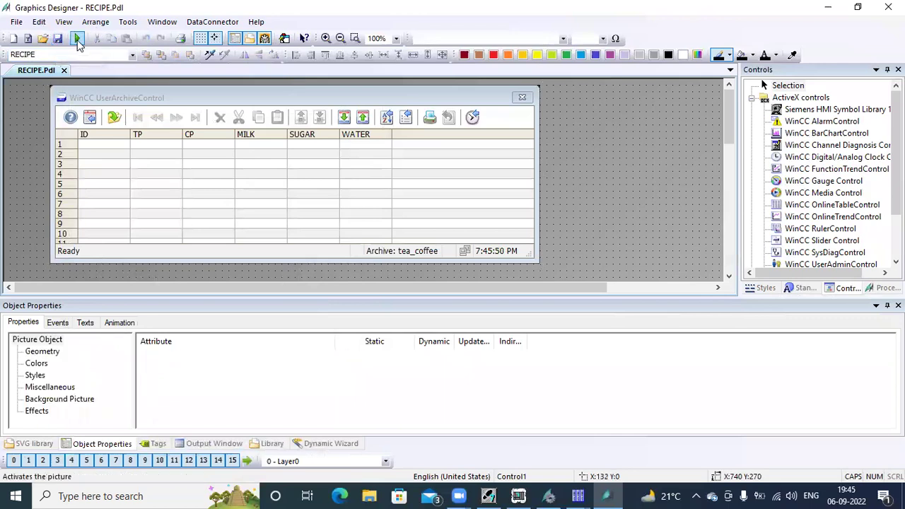
{"action": "left_click", "coordinate": [78, 39]}
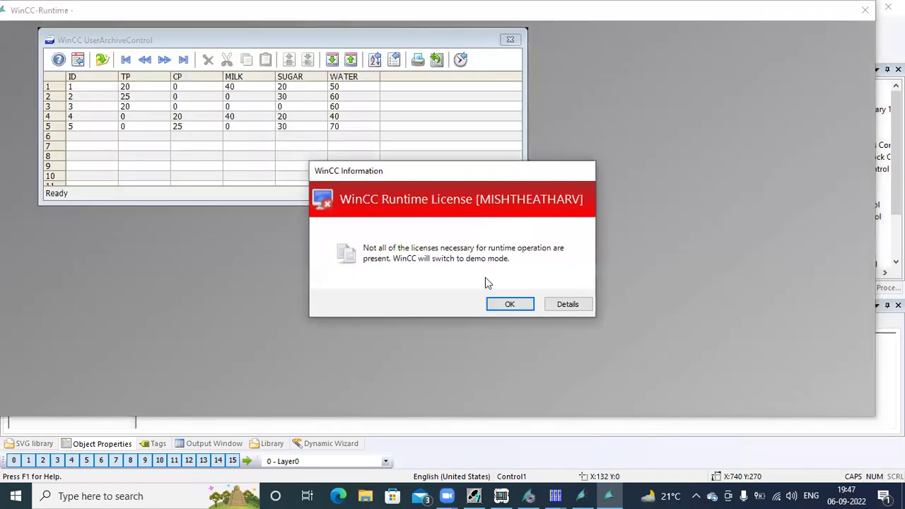
{"action": "left_click", "coordinate": [509, 305]}
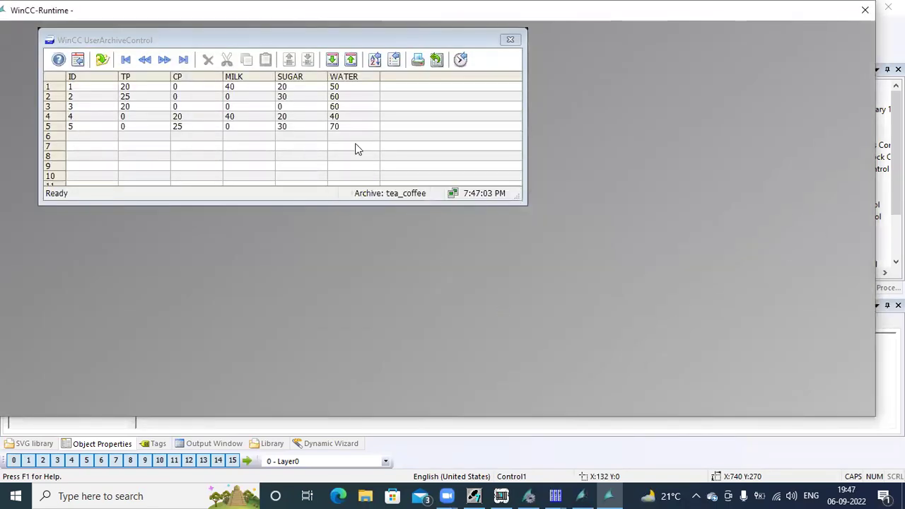
Step: Write the first recipe record to its linked tags and bring up S7-PLCSIM below the archive records
{"action": "left_click", "coordinate": [138, 86]}
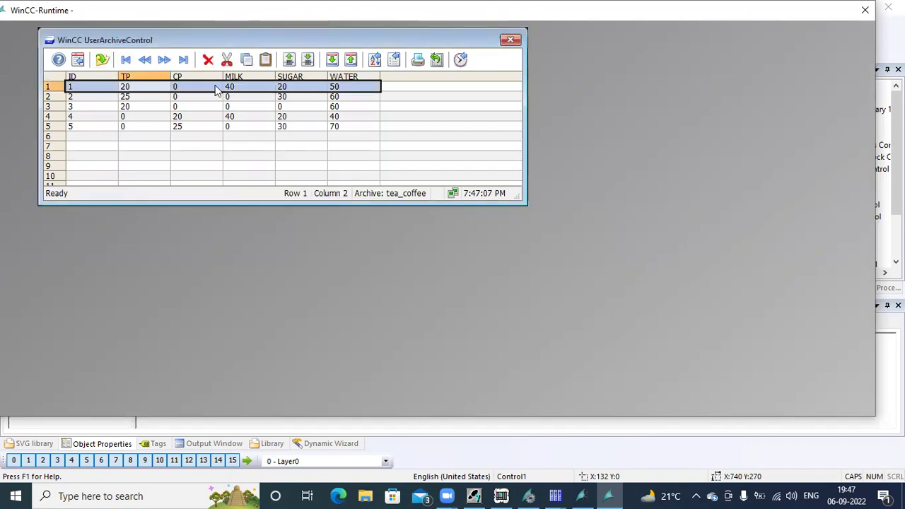
{"action": "left_click", "coordinate": [308, 61]}
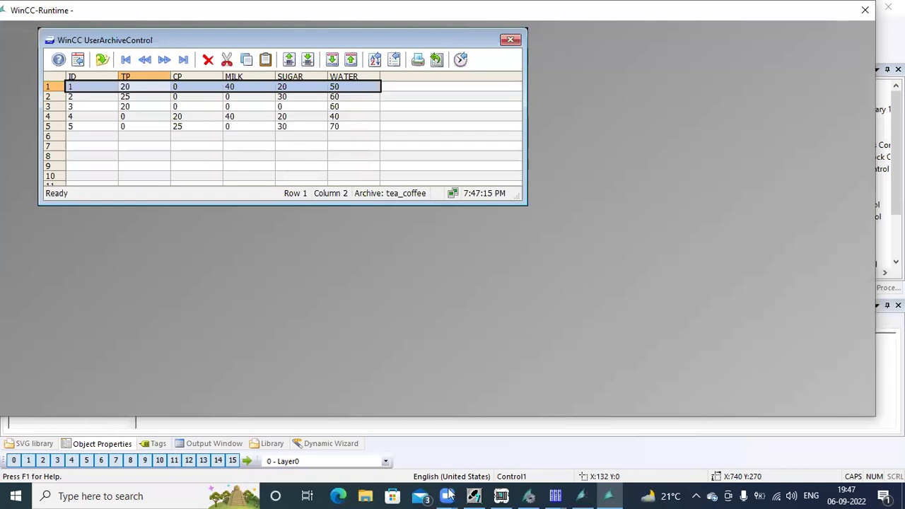
{"action": "left_click", "coordinate": [501, 496]}
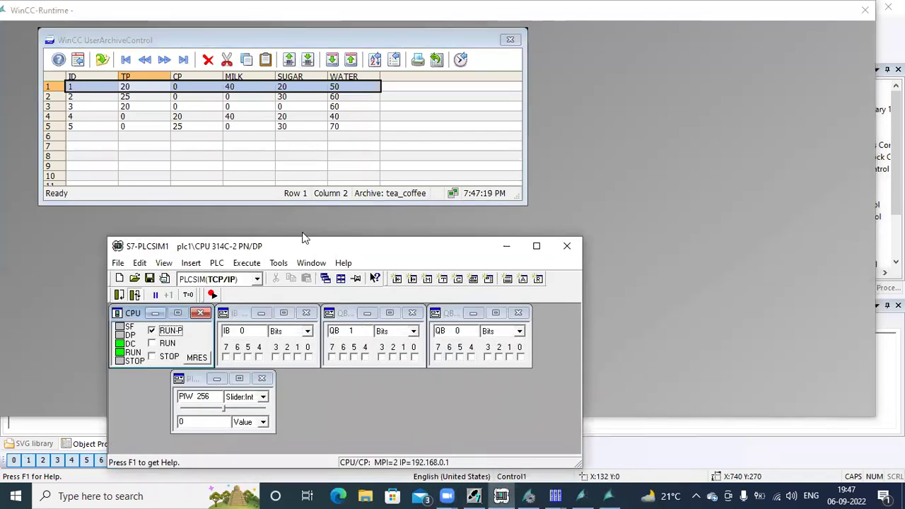
{"action": "left_click_drag", "start_coordinate": [304, 239], "coordinate": [240, 139]}
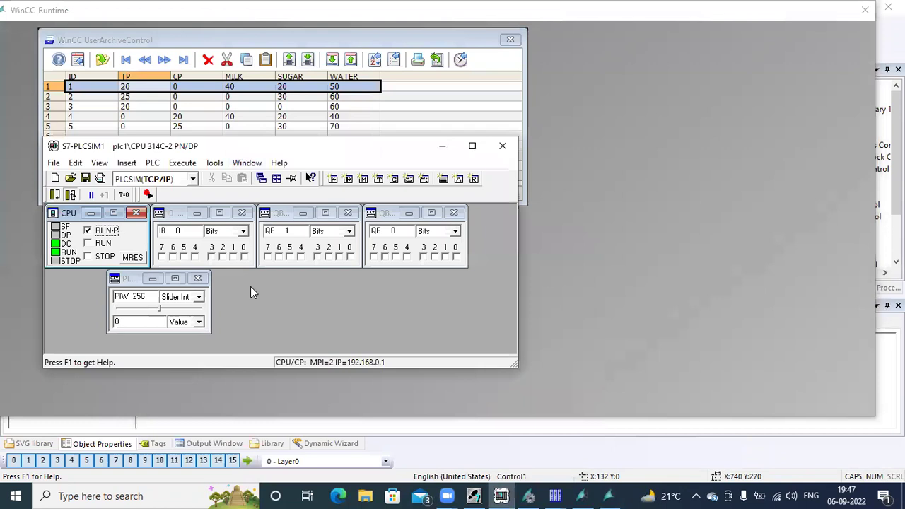
Step: Insert a memory monitor in the PLC simulator and address it to MW130
{"action": "left_click", "coordinate": [371, 180]}
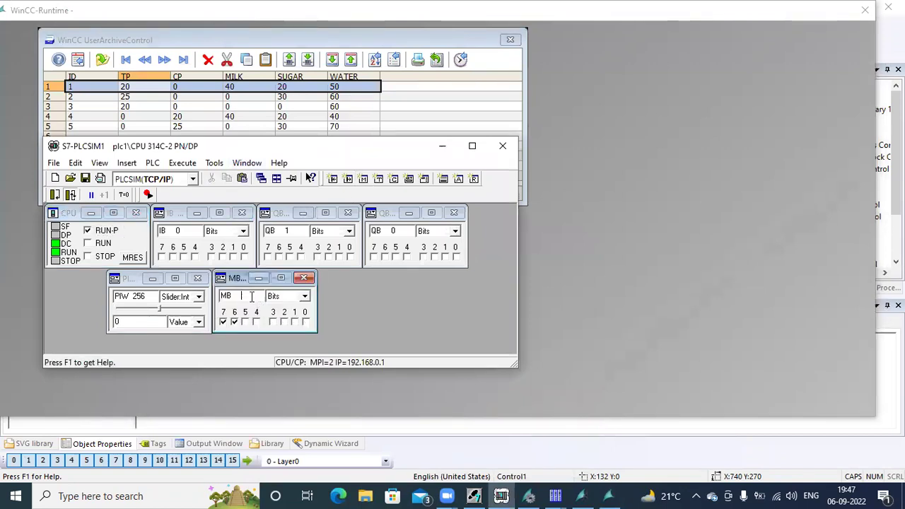
{"action": "left_click", "coordinate": [251, 297]}
{"action": "type", "text": "MW130"}
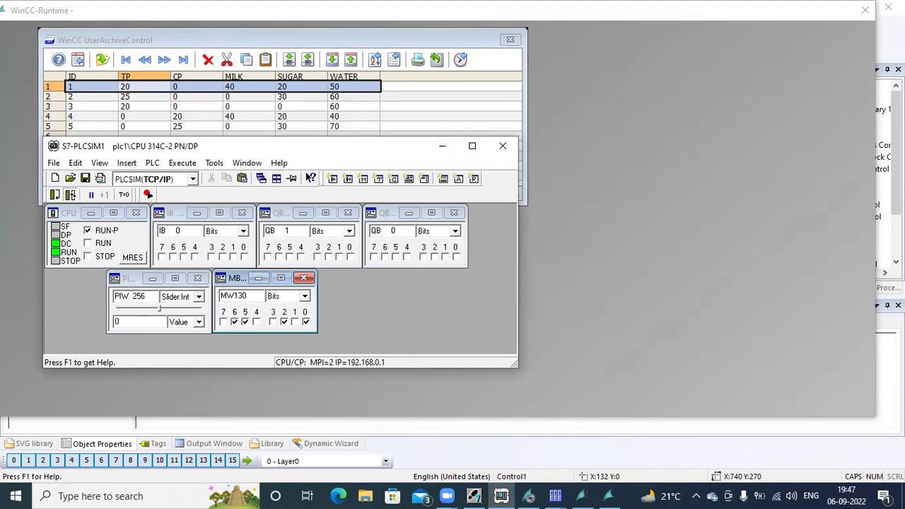
{"action": "key", "text": "Return"}
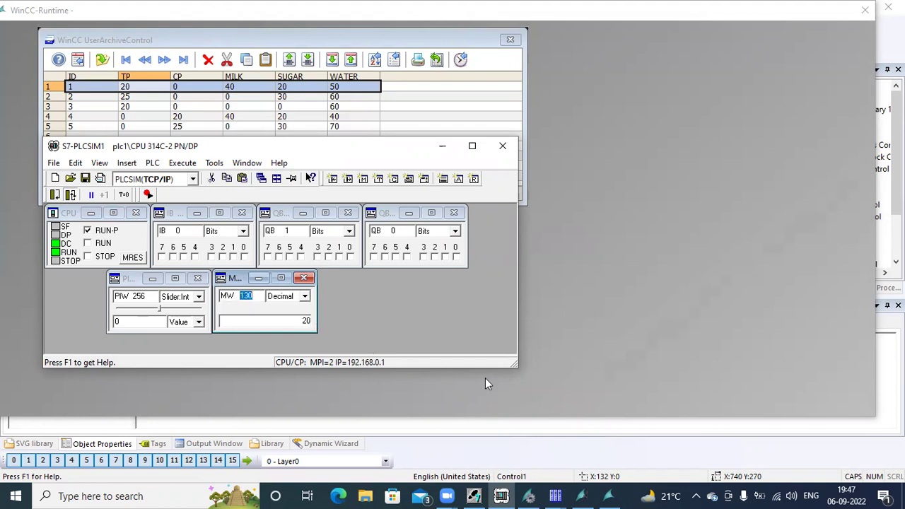
Step: Enlarge the simulator window, insert three more memory monitors and address the first of them to MW132
{"action": "left_click_drag", "start_coordinate": [510, 362], "coordinate": [549, 421]}
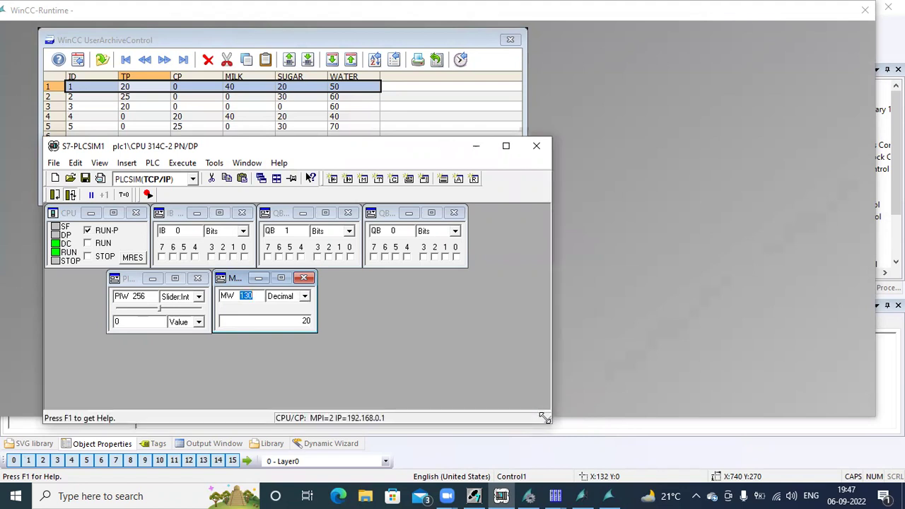
{"action": "left_click", "coordinate": [364, 179]}
{"action": "left_click", "coordinate": [364, 179]}
{"action": "left_click", "coordinate": [363, 179]}
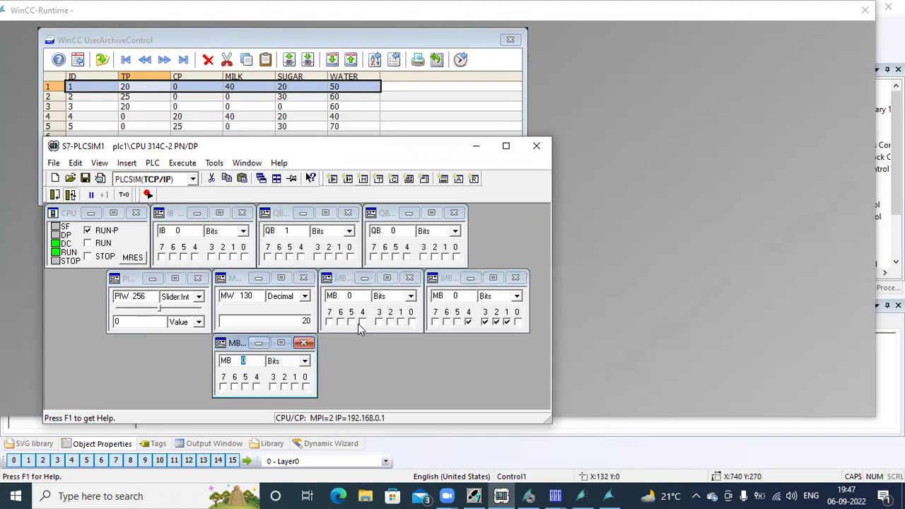
{"action": "left_click", "coordinate": [360, 297]}
{"action": "key", "text": "BackSpace"}
{"action": "type", "text": "W 132"}
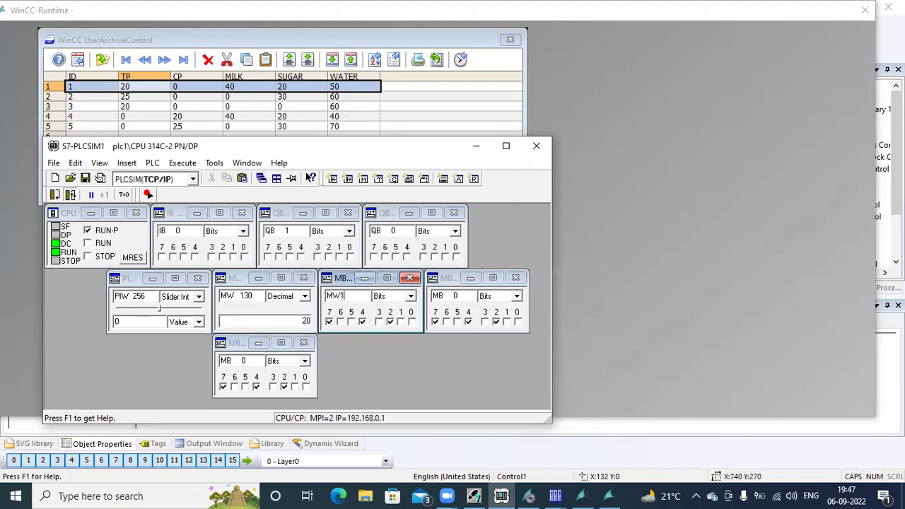
{"action": "key", "text": "Return"}
Step: Address the two remaining memory monitors to MW134 and MW136
{"action": "left_click", "coordinate": [459, 295]}
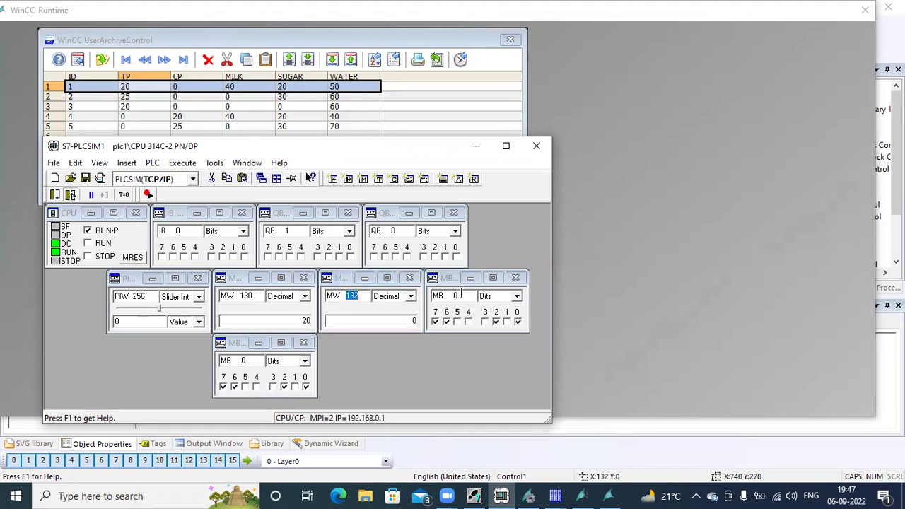
{"action": "type", "text": "W 134"}
{"action": "key", "text": "Return"}
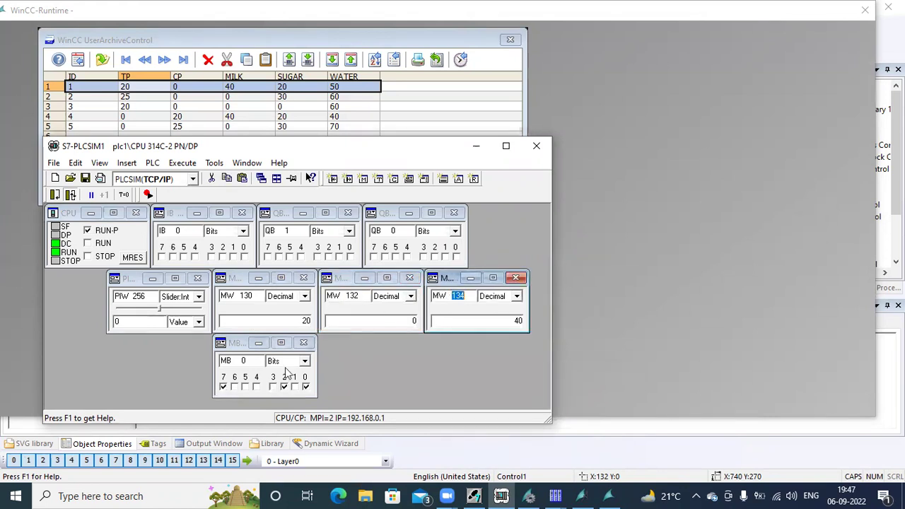
{"action": "left_click", "coordinate": [251, 360]}
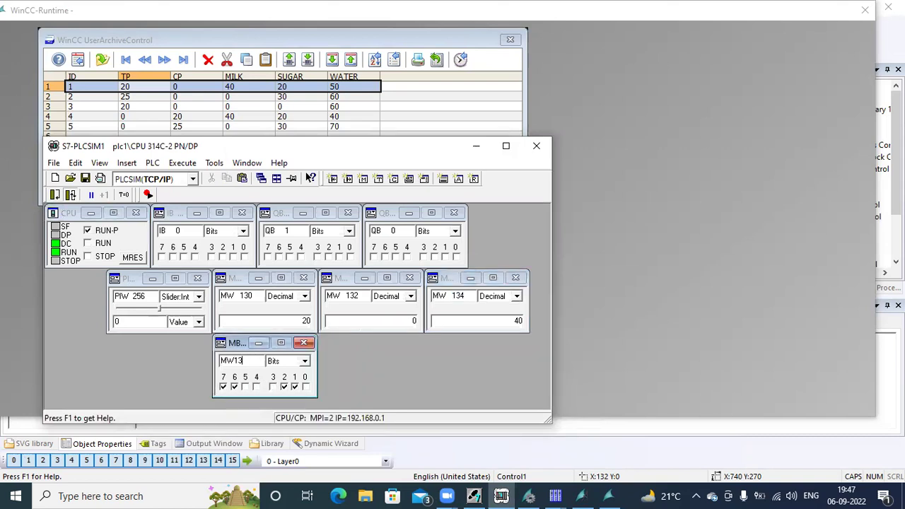
{"action": "type", "text": "MW136"}
{"action": "key", "text": "Return"}
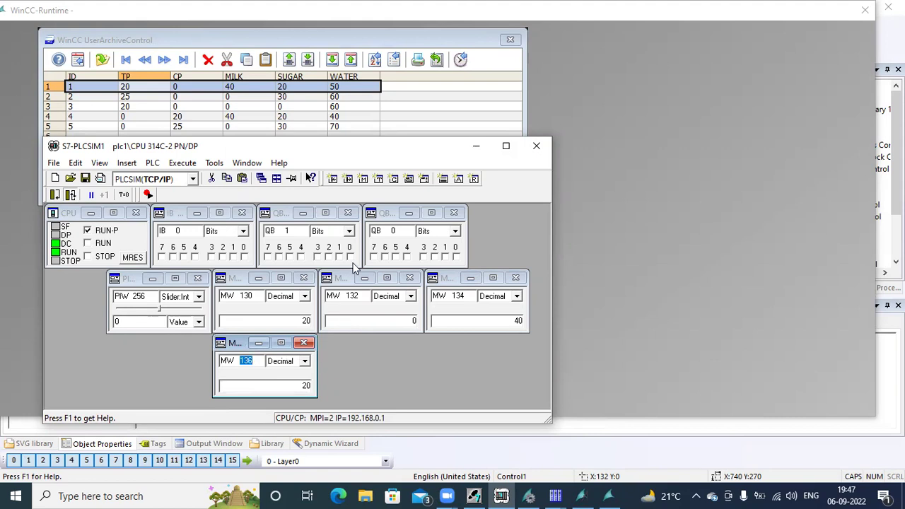
Step: Insert one more memory monitor and address it to MW138
{"action": "left_click", "coordinate": [362, 179]}
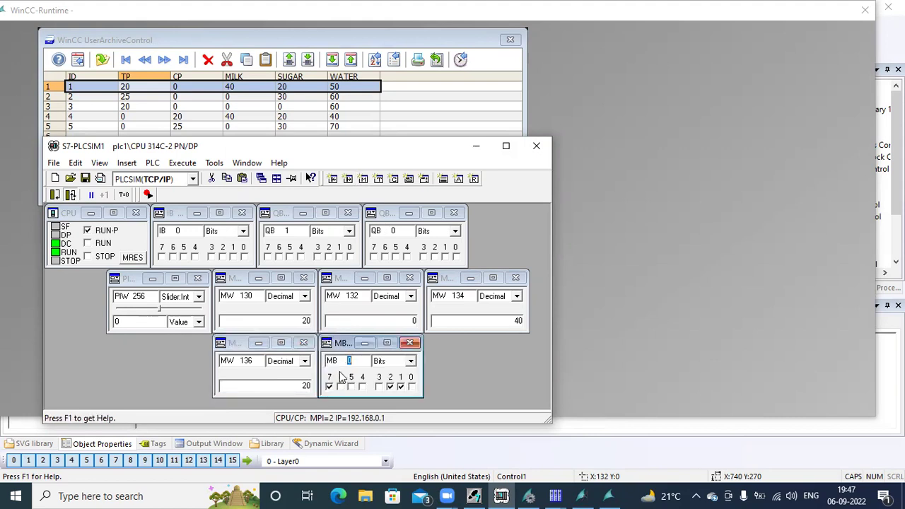
{"action": "left_click", "coordinate": [351, 362]}
{"action": "key", "text": "Return"}
{"action": "left_click", "coordinate": [387, 389]}
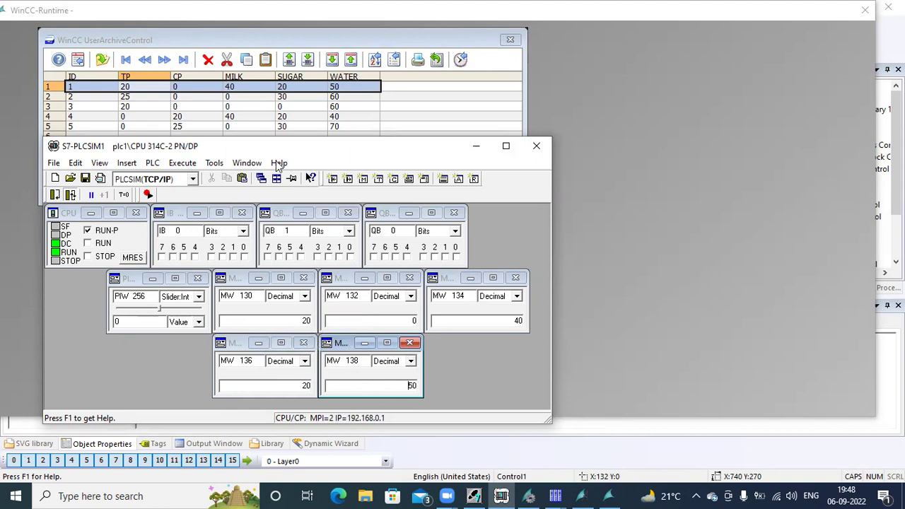
Step: Write the second recipe record to its linked tags and check the memory words in the PLC simulator
{"action": "left_click_drag", "start_coordinate": [278, 147], "coordinate": [247, 242]}
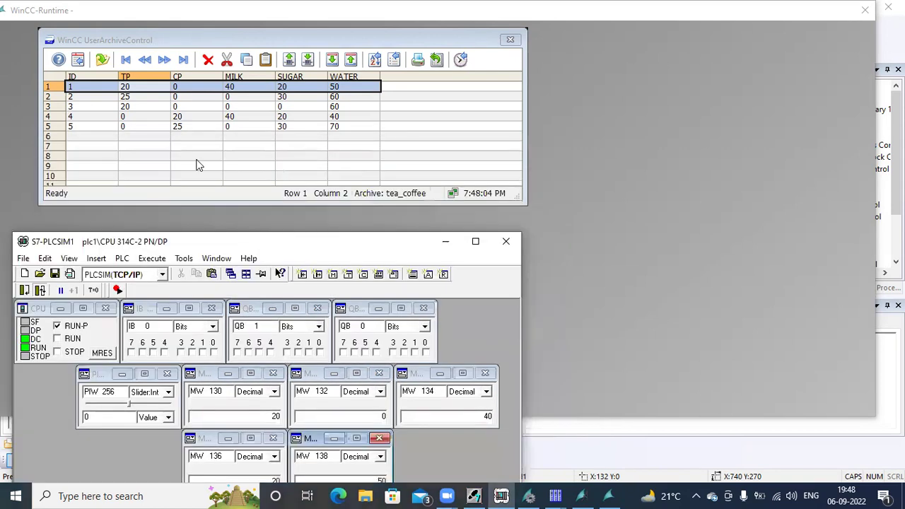
{"action": "left_click", "coordinate": [83, 98]}
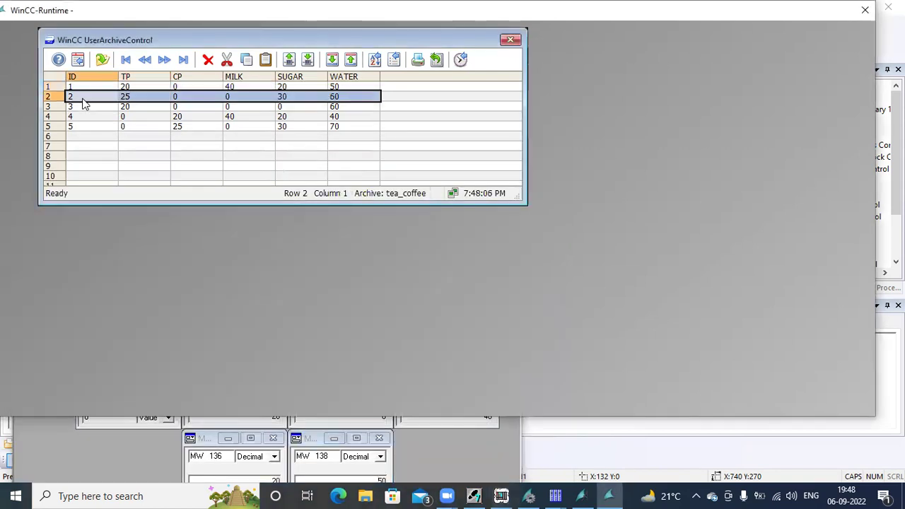
{"action": "left_click", "coordinate": [309, 60]}
{"action": "left_click", "coordinate": [431, 453]}
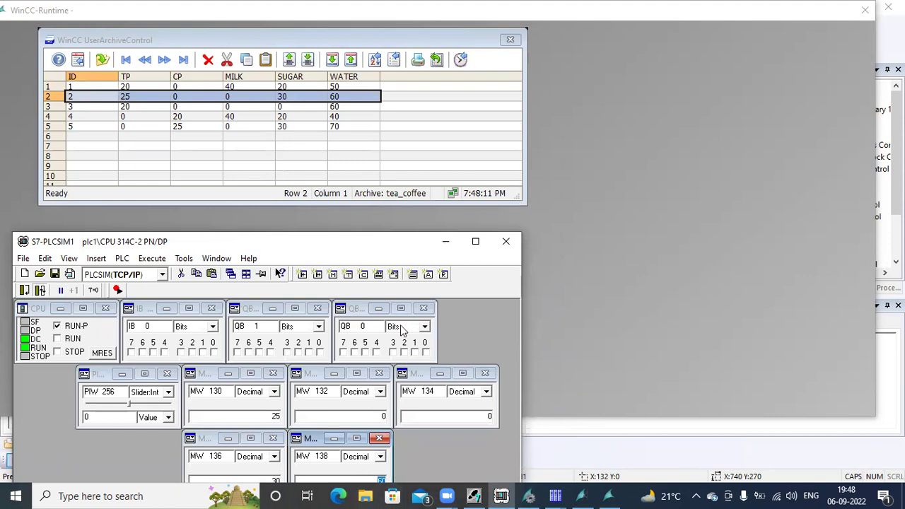
{"action": "left_click_drag", "start_coordinate": [405, 245], "coordinate": [433, 180]}
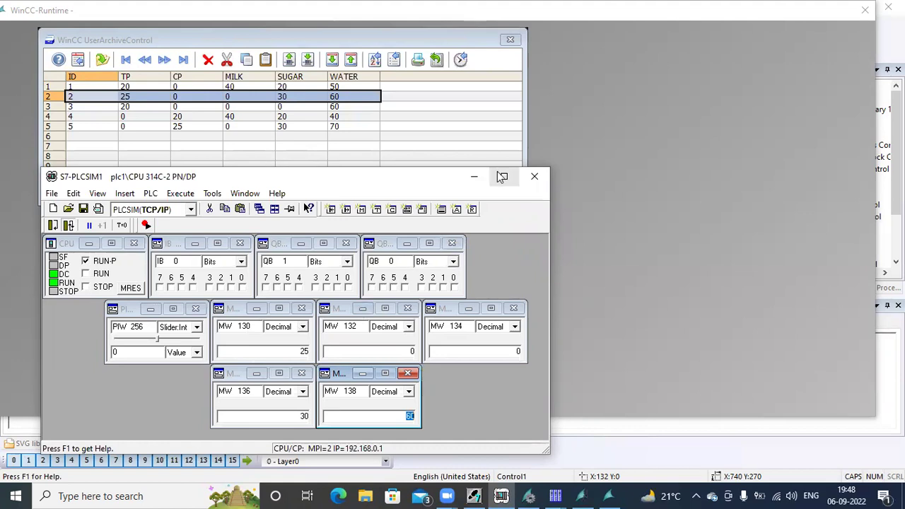
{"action": "left_click", "coordinate": [474, 181]}
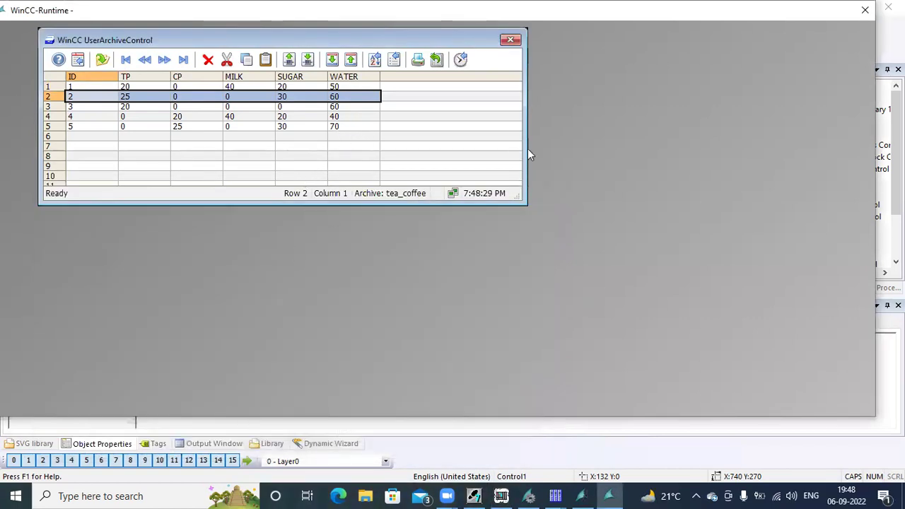
Step: Close the runtime window and enlarge the drawing area of the RECIPE picture in Graphics Designer
{"action": "left_click", "coordinate": [136, 107]}
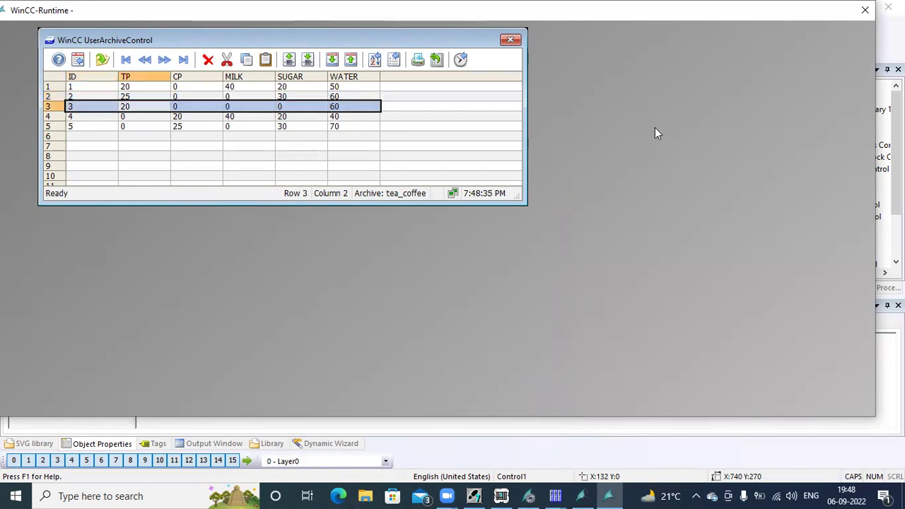
{"action": "left_click", "coordinate": [865, 9]}
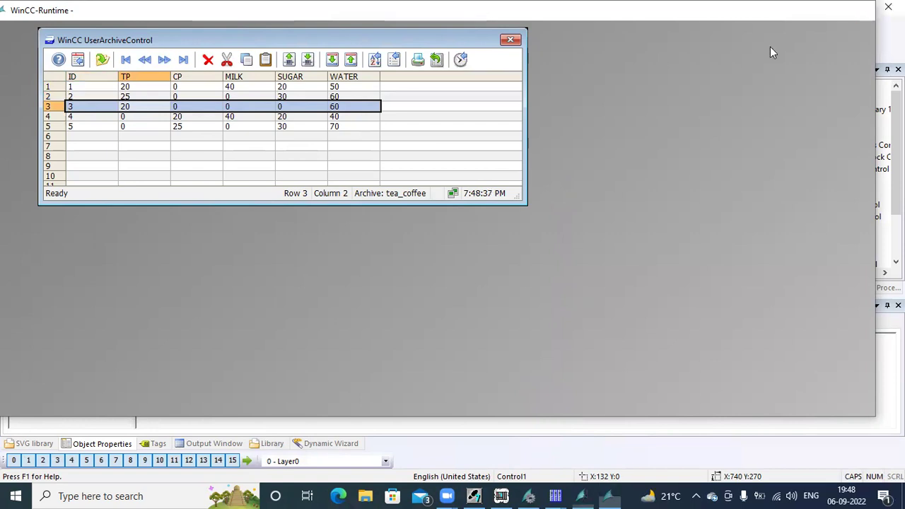
{"action": "left_click_drag", "start_coordinate": [581, 295], "coordinate": [581, 369]}
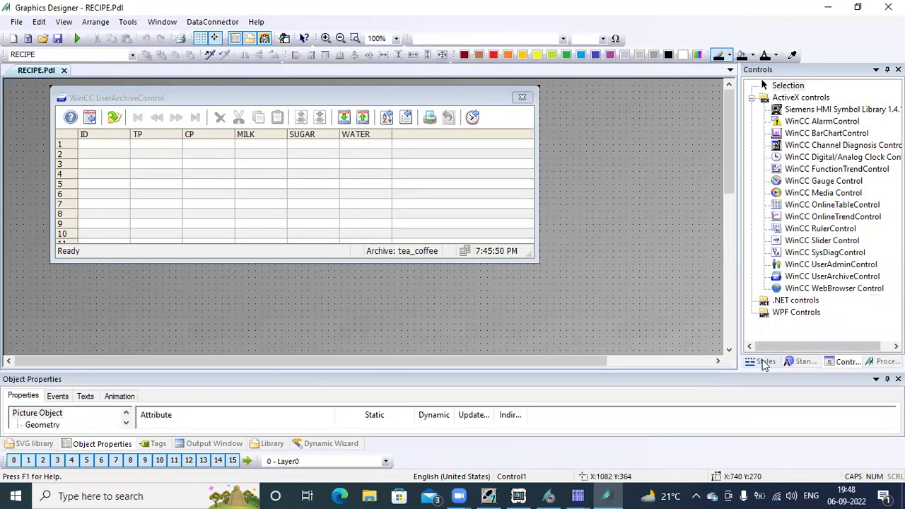
Step: Place an I/O field about 80 by 40 beside the user archive control and link it to the tea_powder tag
{"action": "left_click", "coordinate": [803, 365]}
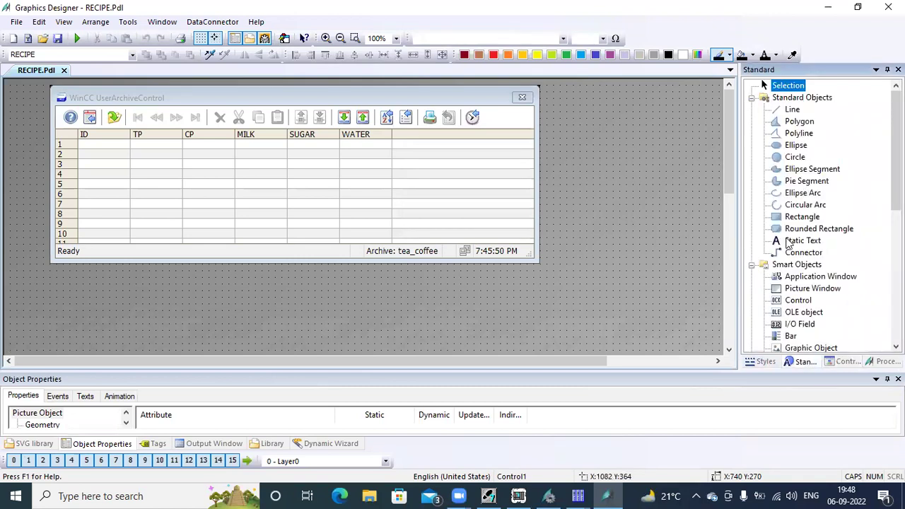
{"action": "left_click", "coordinate": [791, 326]}
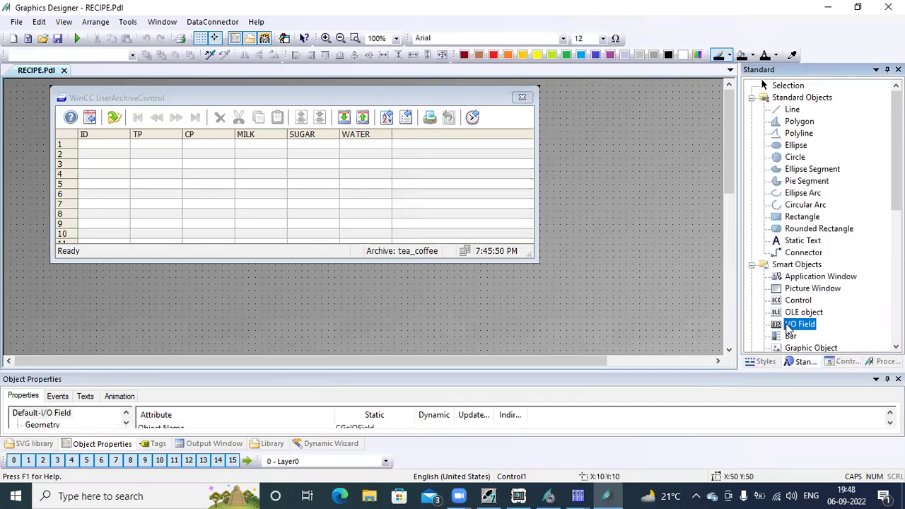
{"action": "mouse_move", "coordinate": [565, 99]}
{"action": "left_mouse_down"}
{"action": "mouse_move", "coordinate": [586, 106]}
{"action": "mouse_move", "coordinate": [618, 147]}
{"action": "mouse_move", "coordinate": [619, 129]}
{"action": "left_mouse_up"}
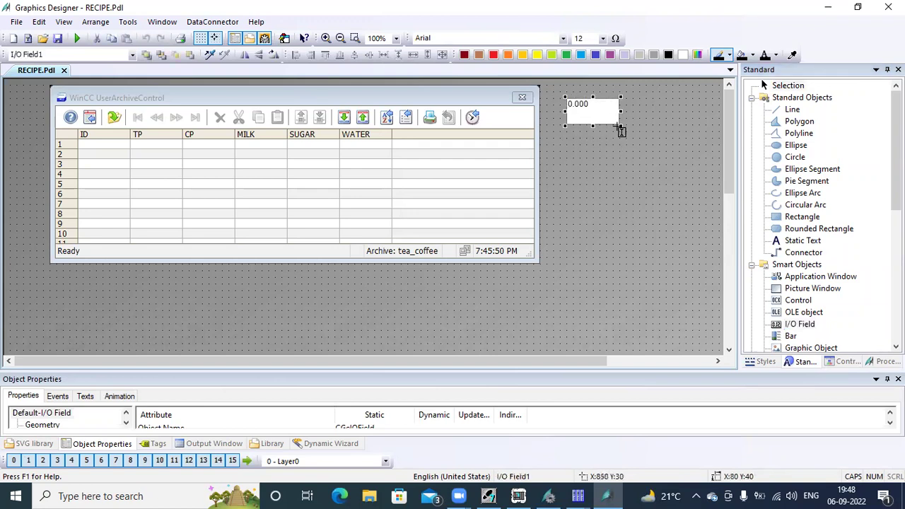
{"action": "left_click", "coordinate": [725, 56]}
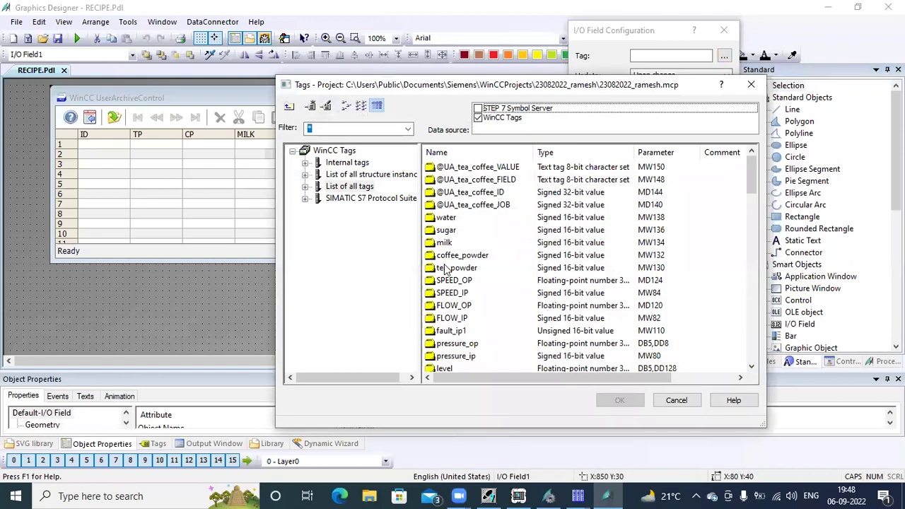
{"action": "double_click", "coordinate": [456, 268]}
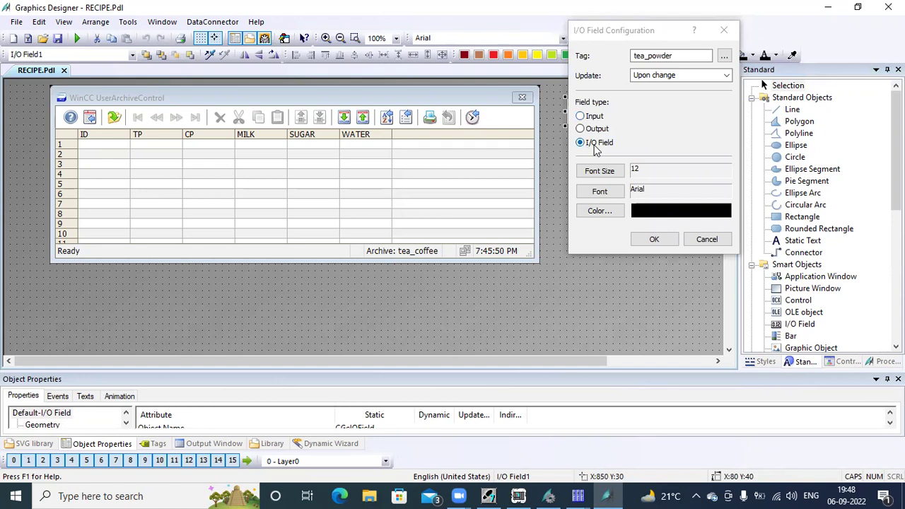
{"action": "left_click", "coordinate": [652, 240]}
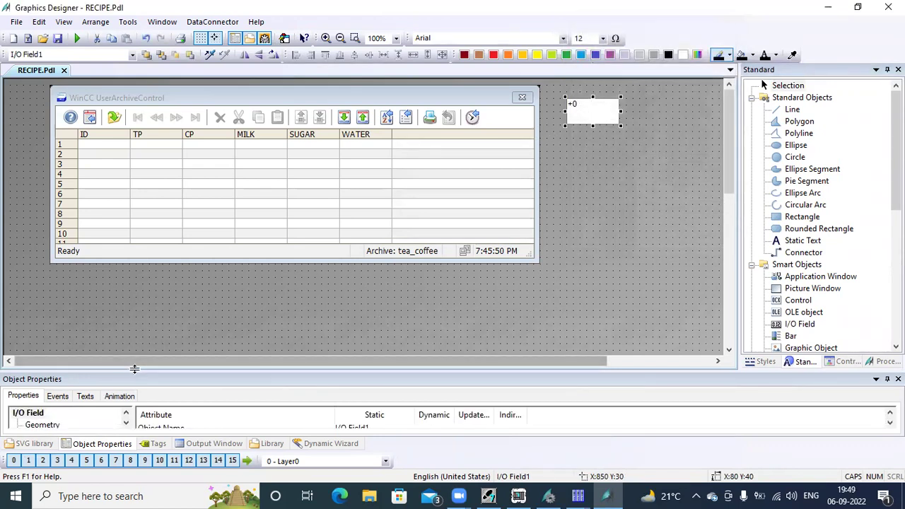
Step: Enlarge the object properties area and set the I/O field's font size to 20 and its text to bold
{"action": "left_click_drag", "start_coordinate": [134, 367], "coordinate": [139, 302]}
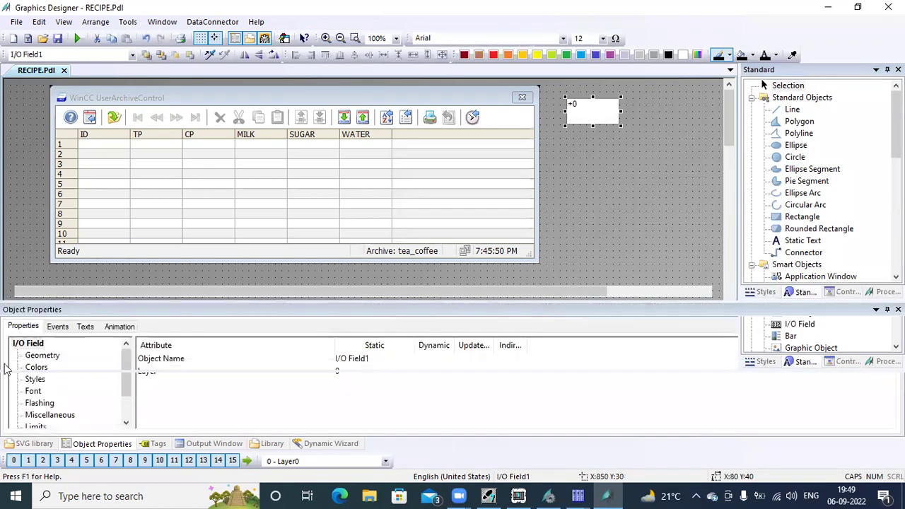
{"action": "left_click", "coordinate": [34, 391]}
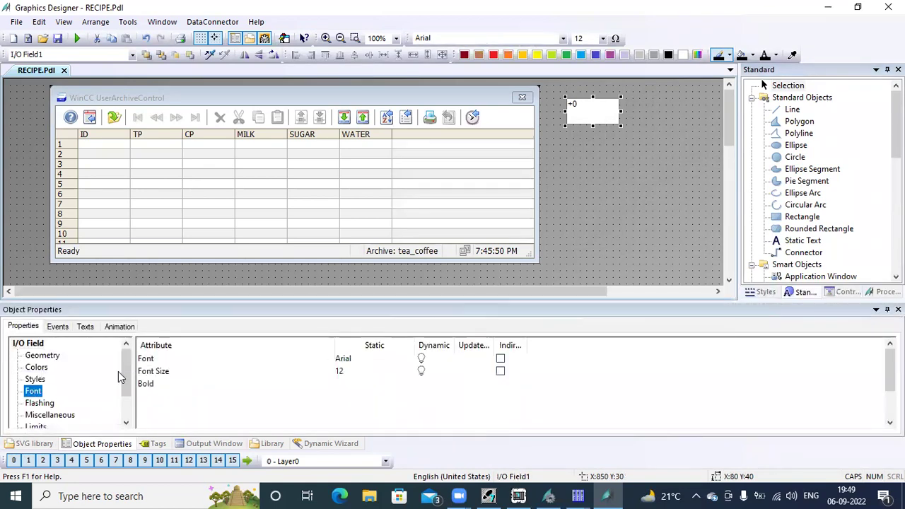
{"action": "double_click", "coordinate": [340, 373]}
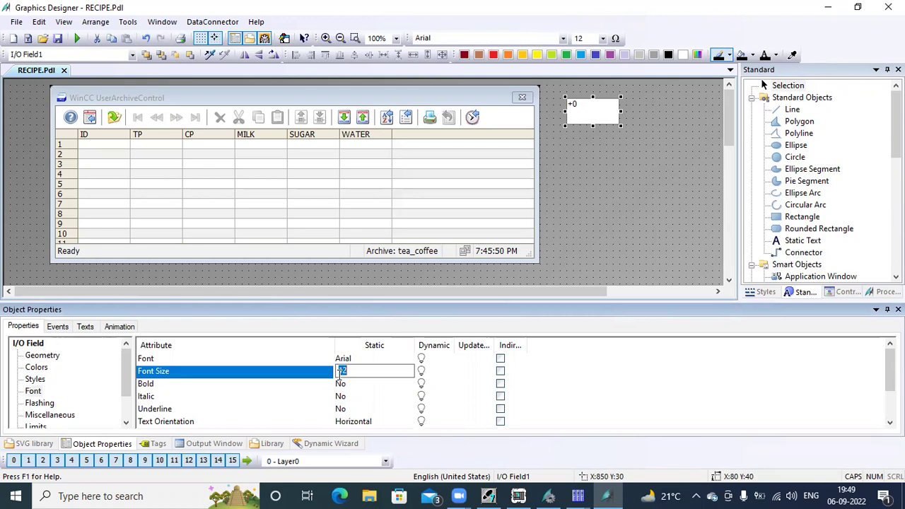
{"action": "type", "text": "20"}
{"action": "key", "text": "Return"}
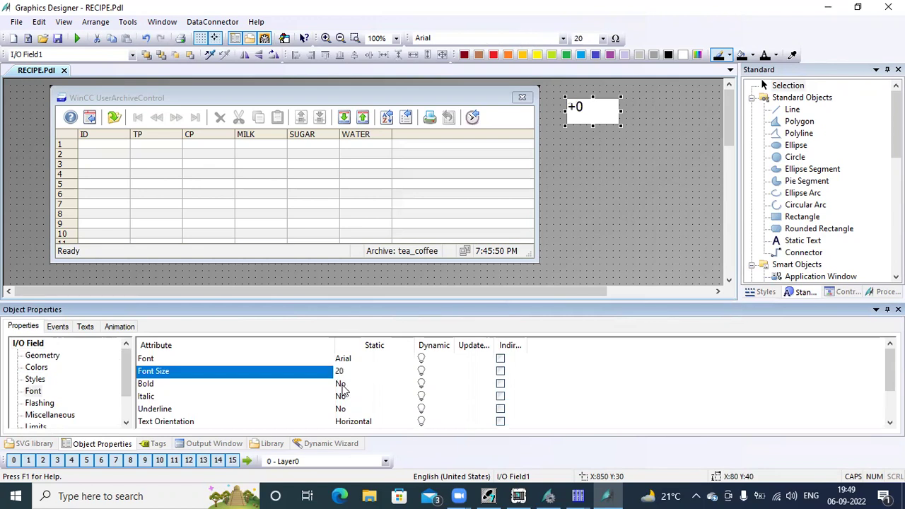
{"action": "double_click", "coordinate": [341, 385]}
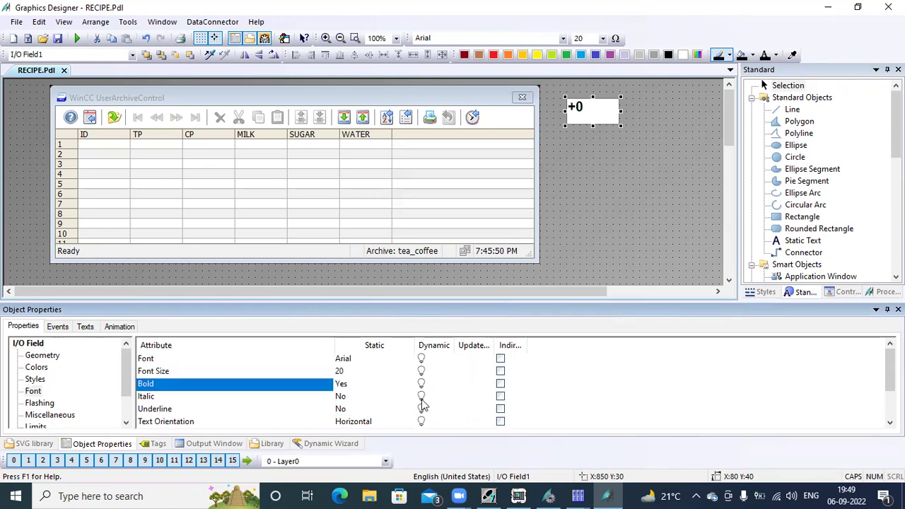
Step: Center the I/O field's text in both X and Y alignment, with the text orientation set to Horizontal
{"action": "scroll", "coordinate": [890, 422], "scroll_direction": "down", "scroll_amount": 3}
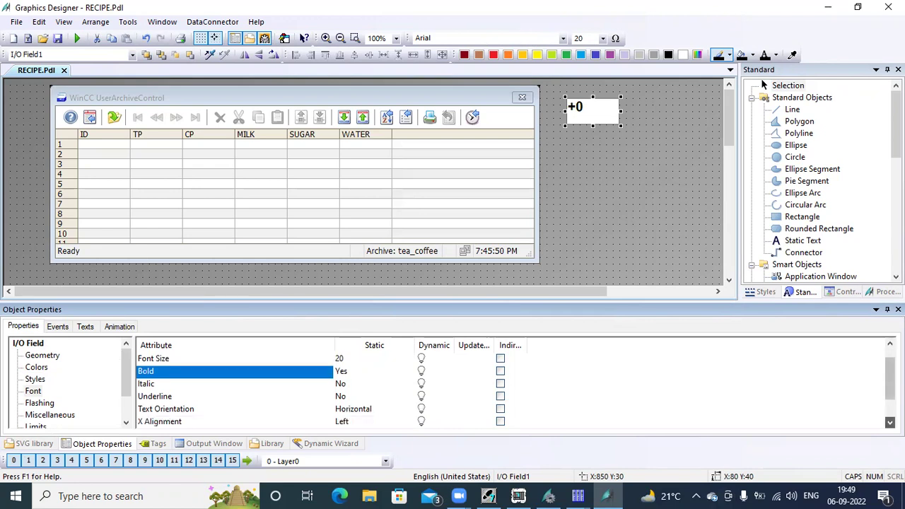
{"action": "left_click", "coordinate": [346, 398]}
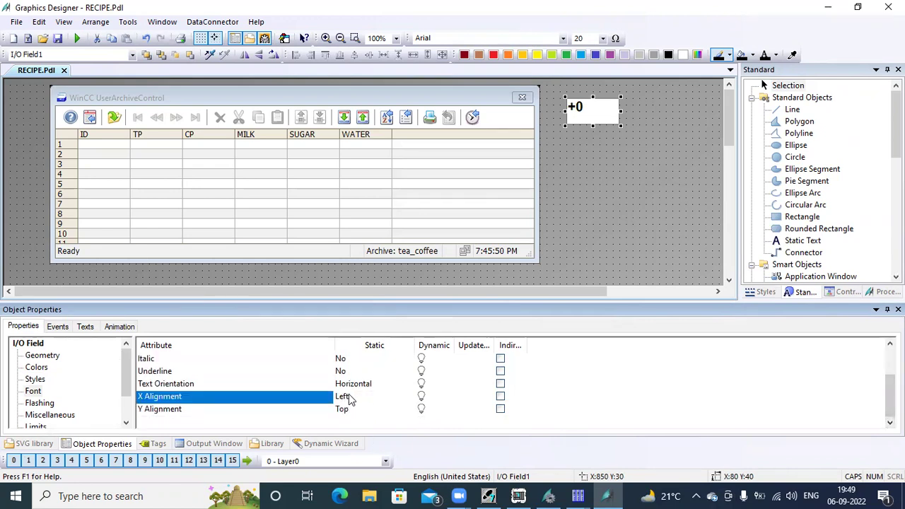
{"action": "double_click", "coordinate": [342, 387]}
{"action": "left_click", "coordinate": [350, 397]}
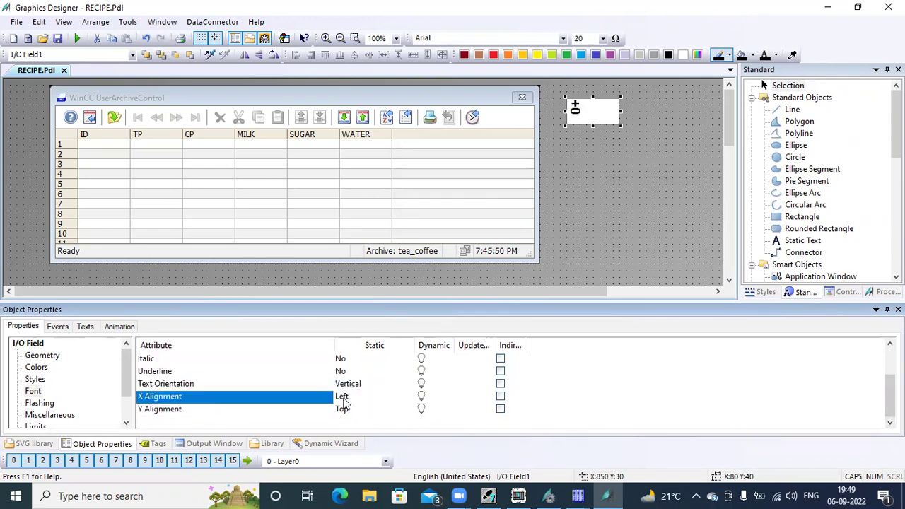
{"action": "left_click", "coordinate": [354, 398]}
{"action": "left_click", "coordinate": [353, 420]}
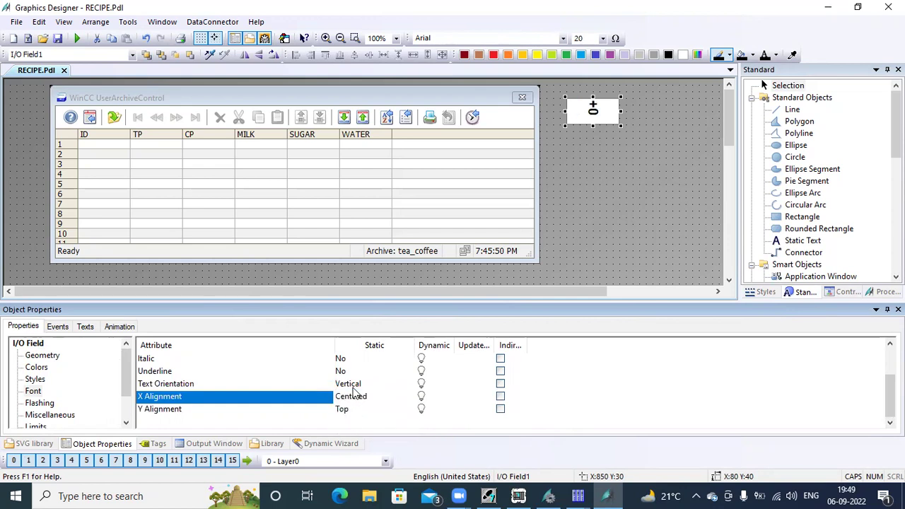
{"action": "double_click", "coordinate": [354, 387]}
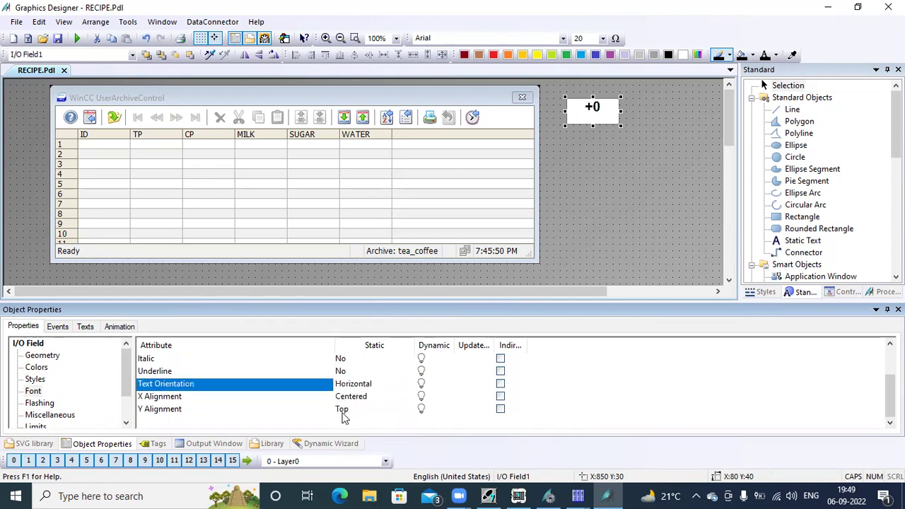
{"action": "left_click", "coordinate": [345, 410]}
{"action": "left_click", "coordinate": [346, 410]}
{"action": "left_click", "coordinate": [357, 434]}
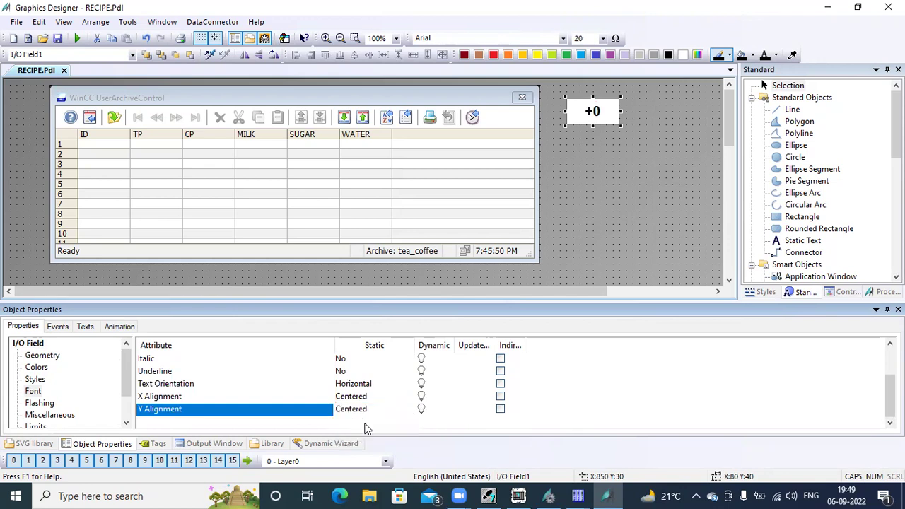
Step: Duplicate the formatted I/O field four times
{"action": "left_click", "coordinate": [595, 202]}
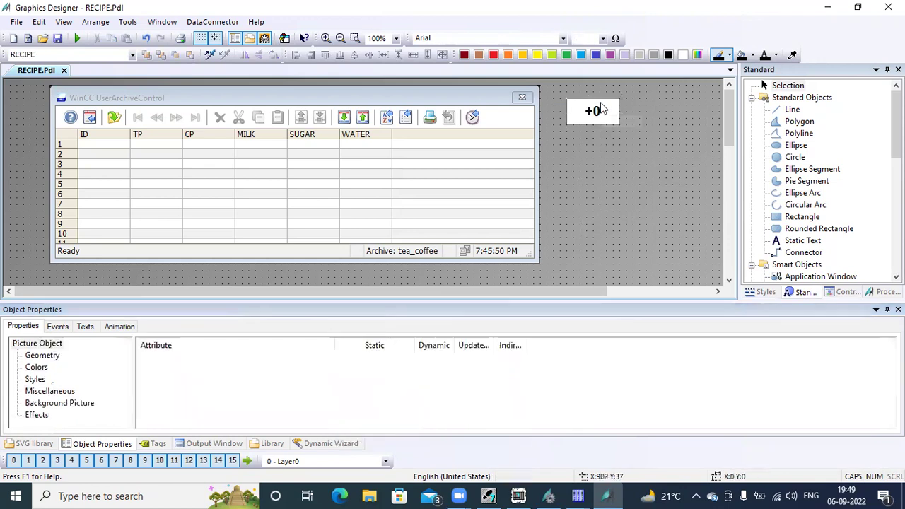
{"action": "left_click", "coordinate": [612, 115]}
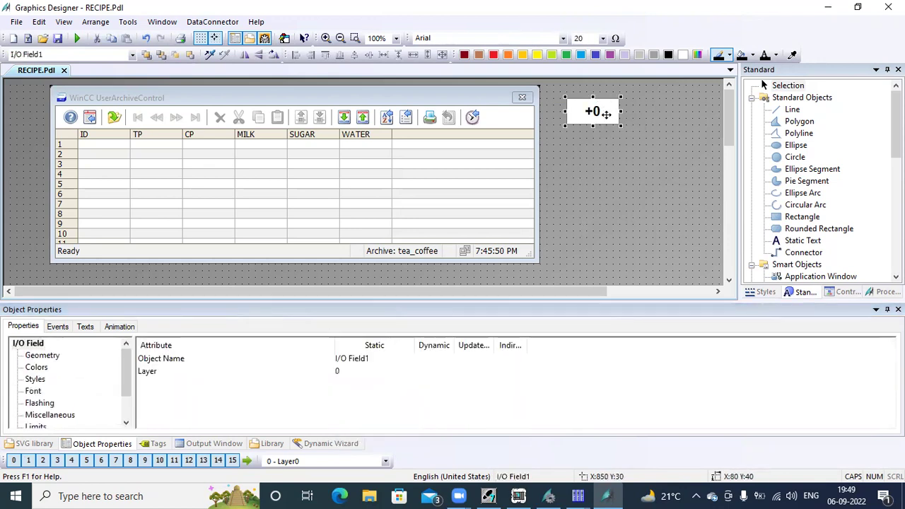
{"action": "key", "text": "ctrl+d"}
{"action": "key", "text": "ctrl+d"}
{"action": "key", "text": "ctrl+d"}
{"action": "key", "text": "ctrl+d"}
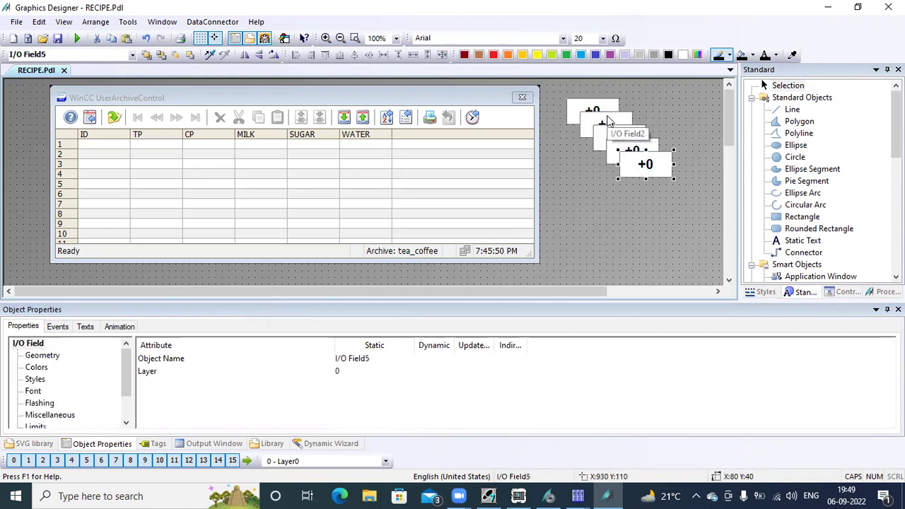
Step: Arrange the four duplicated I/O fields in an evenly spaced column below the original field
{"action": "left_click_drag", "start_coordinate": [658, 165], "coordinate": [606, 273]}
{"action": "left_click", "coordinate": [622, 135]}
{"action": "left_click_drag", "start_coordinate": [617, 149], "coordinate": [580, 238]}
{"action": "left_click", "coordinate": [613, 123]}
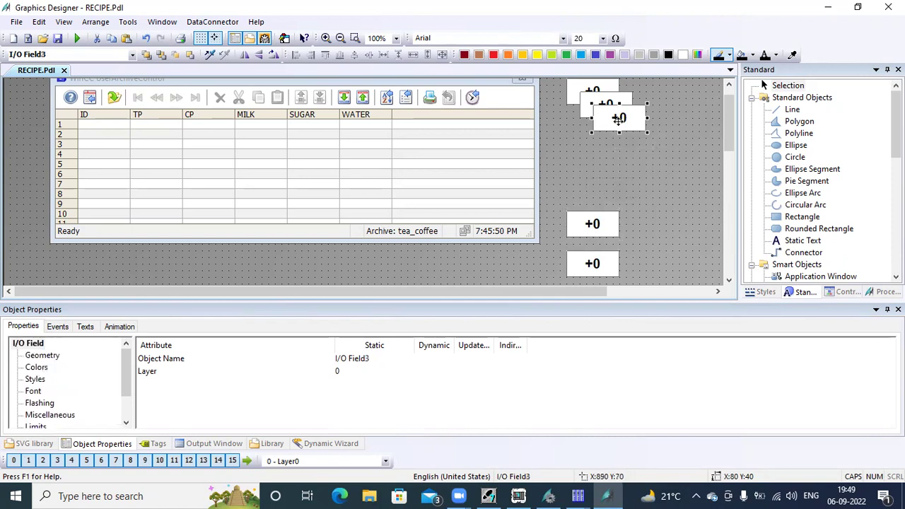
{"action": "left_click_drag", "start_coordinate": [592, 191], "coordinate": [593, 191]}
{"action": "left_click", "coordinate": [606, 106]}
{"action": "mouse_move", "coordinate": [594, 147]}
{"action": "left_mouse_down"}
{"action": "mouse_move", "coordinate": [585, 154]}
{"action": "mouse_move", "coordinate": [591, 147]}
{"action": "left_mouse_up"}
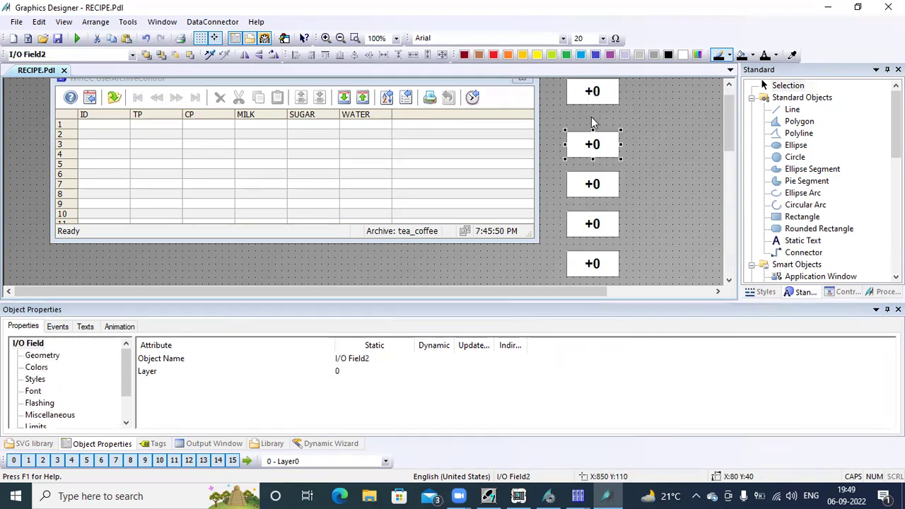
Step: Nudge the first I/O field down to about Y 50 so its spacing matches the rest of the column
{"action": "left_click", "coordinate": [592, 99]}
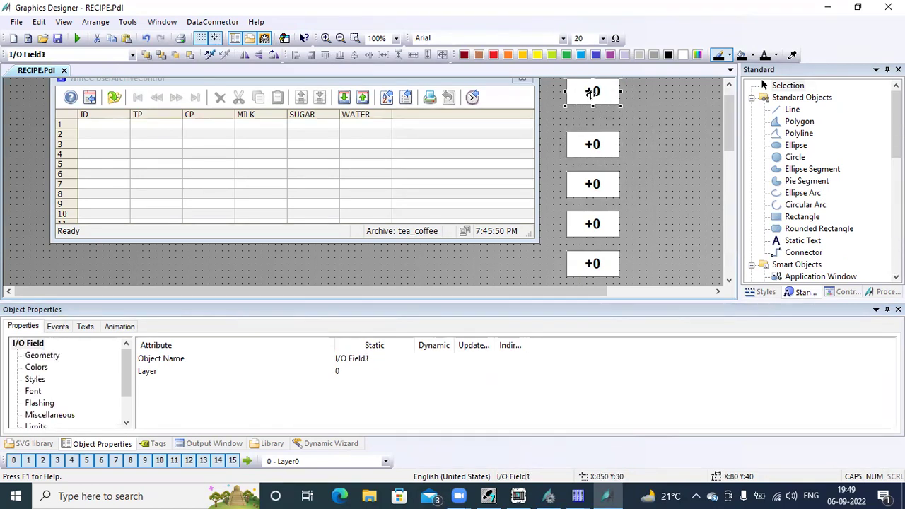
{"action": "left_click", "coordinate": [588, 119]}
{"action": "left_click", "coordinate": [594, 95]}
{"action": "key", "text": "Down"}
{"action": "key", "text": "Down"}
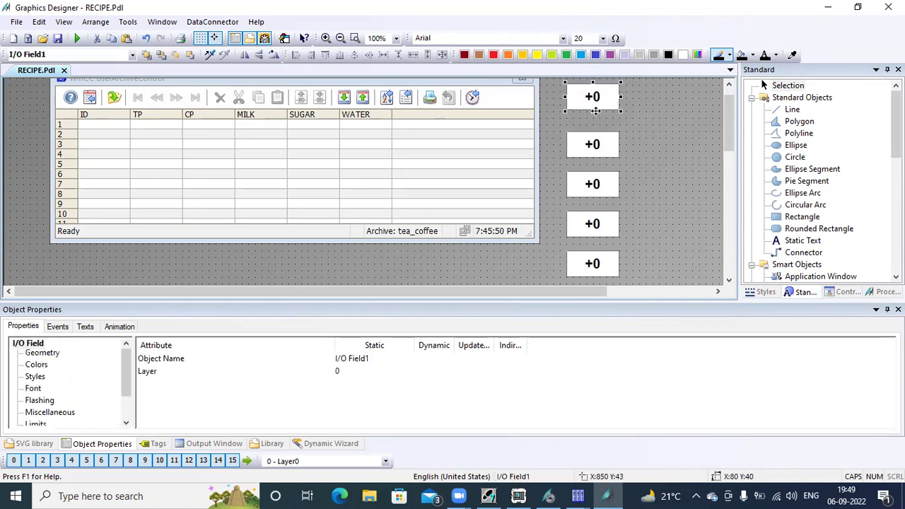
{"action": "key", "text": "Down"}
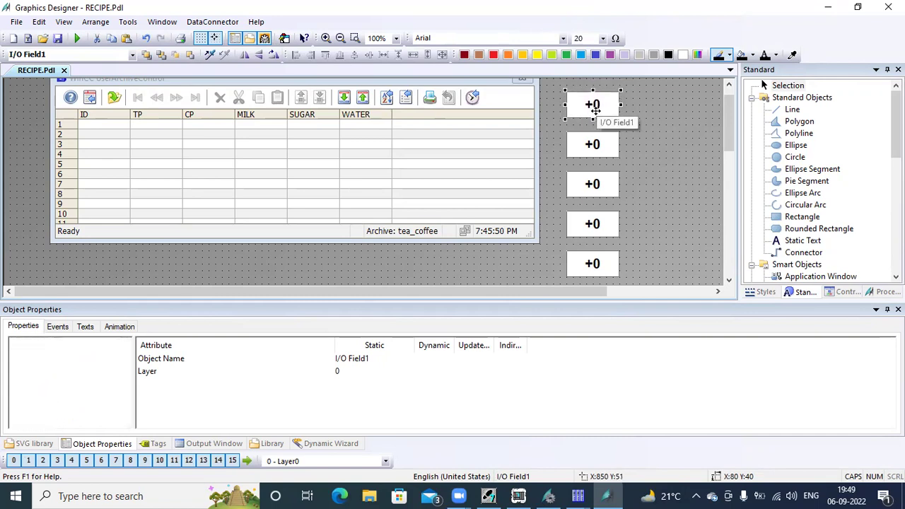
{"action": "left_click", "coordinate": [631, 115]}
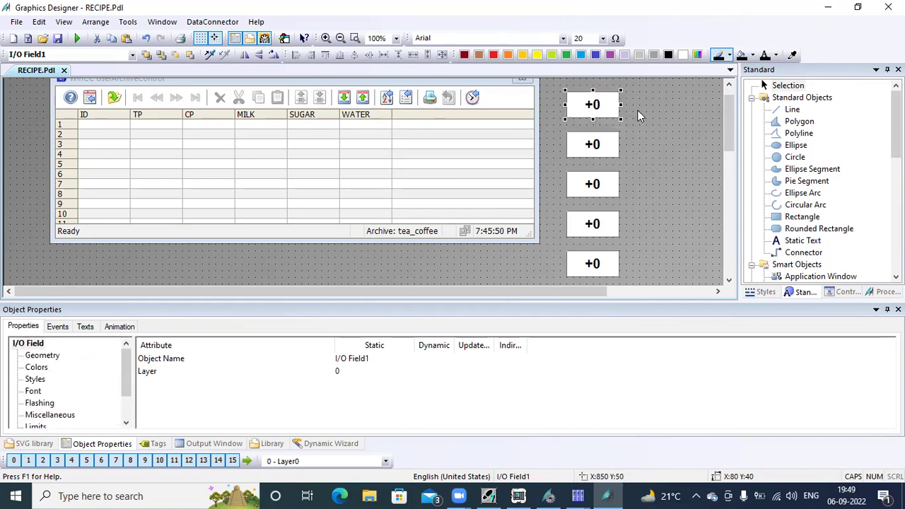
Step: Link the second I/O field in the column to the coffee_powder tag
{"action": "left_click", "coordinate": [589, 146]}
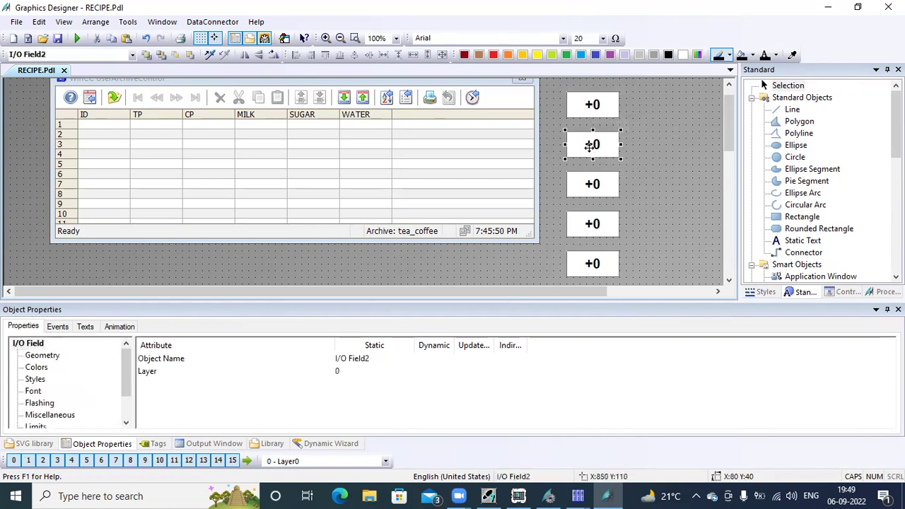
{"action": "right_click", "coordinate": [589, 146]}
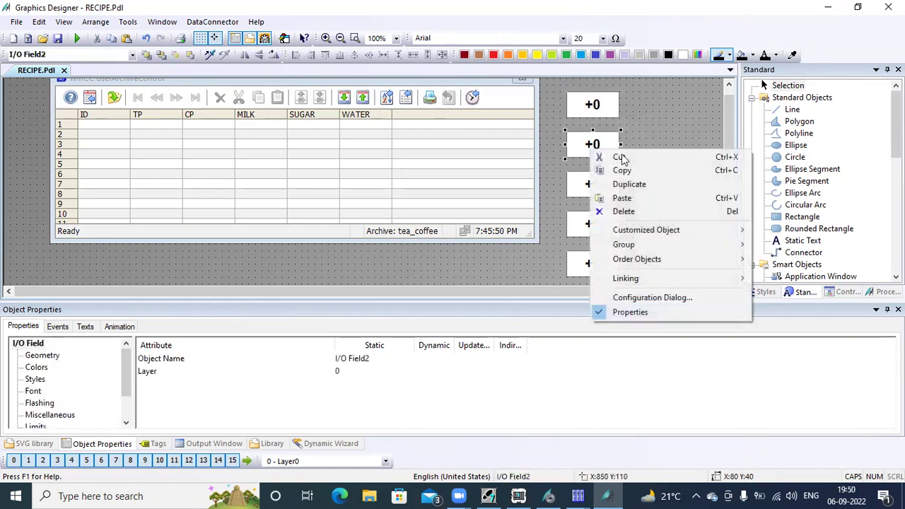
{"action": "left_click", "coordinate": [704, 300]}
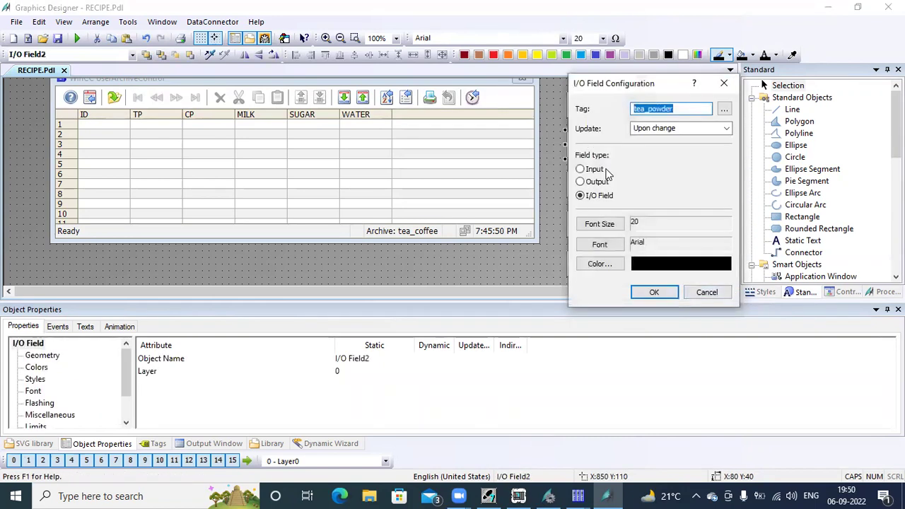
{"action": "left_click", "coordinate": [724, 111]}
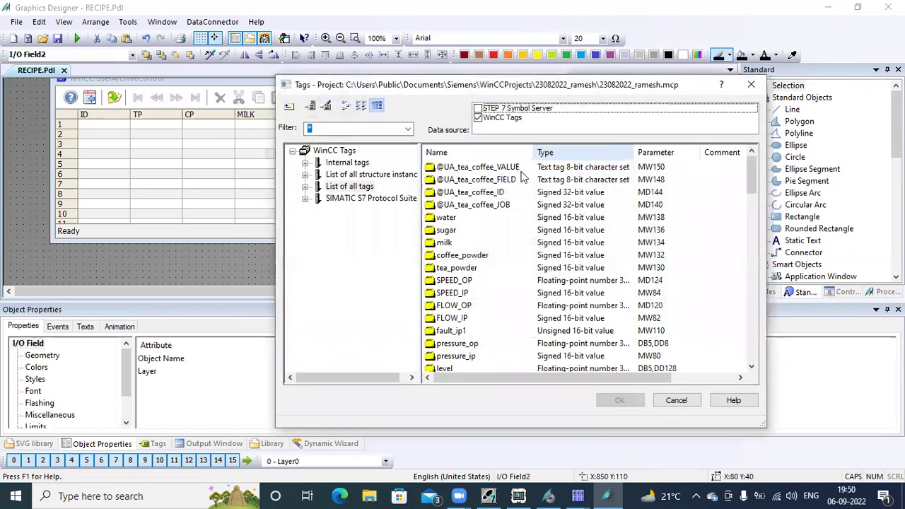
{"action": "left_click", "coordinate": [449, 257]}
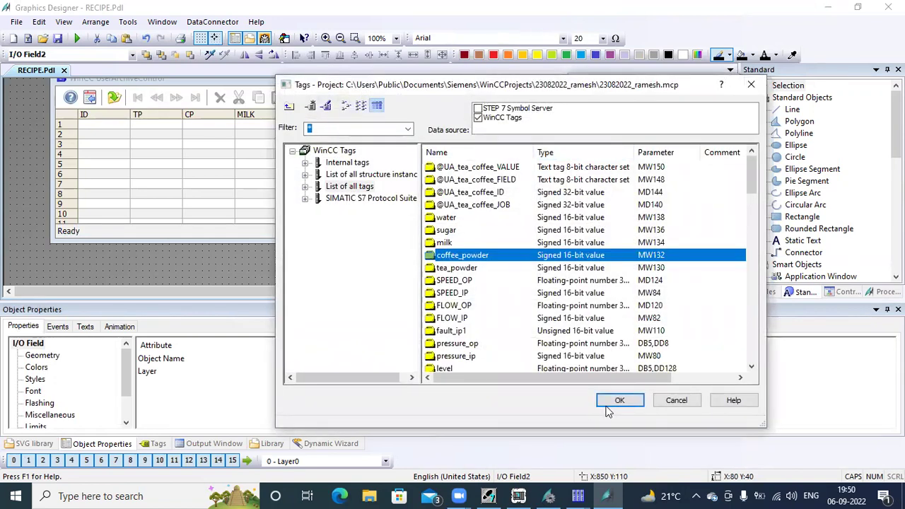
{"action": "left_click", "coordinate": [618, 400]}
{"action": "left_click", "coordinate": [648, 294]}
Step: Link the third I/O field in the column to the milk tag
{"action": "left_click", "coordinate": [600, 184]}
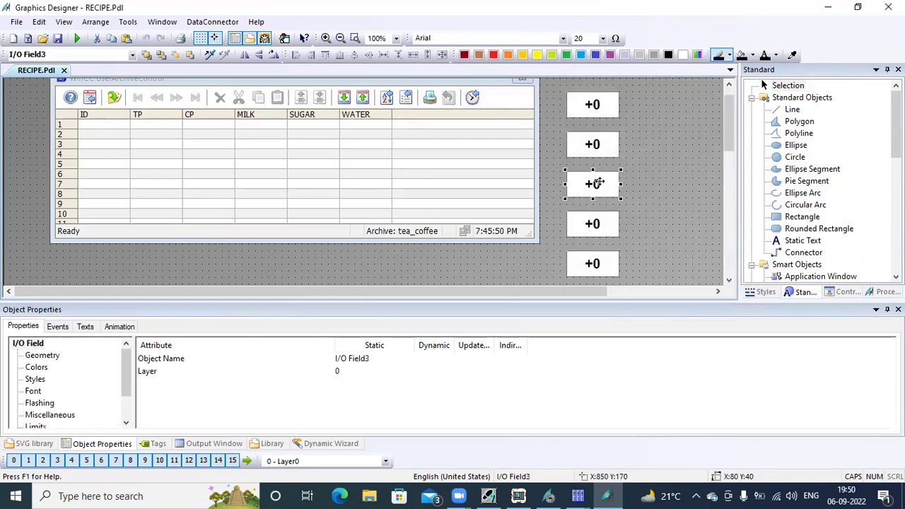
{"action": "right_click", "coordinate": [600, 184]}
{"action": "left_click", "coordinate": [661, 330]}
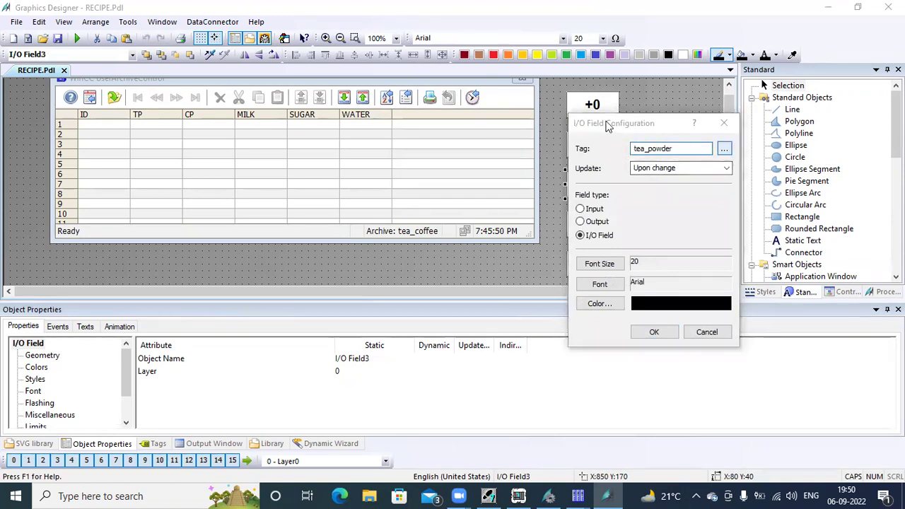
{"action": "left_click", "coordinate": [724, 149]}
{"action": "double_click", "coordinate": [444, 242]}
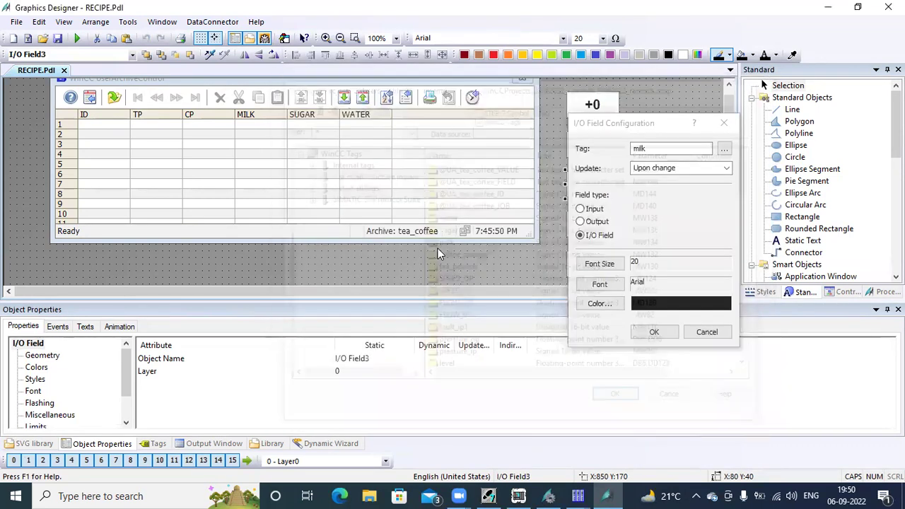
{"action": "left_click", "coordinate": [655, 333]}
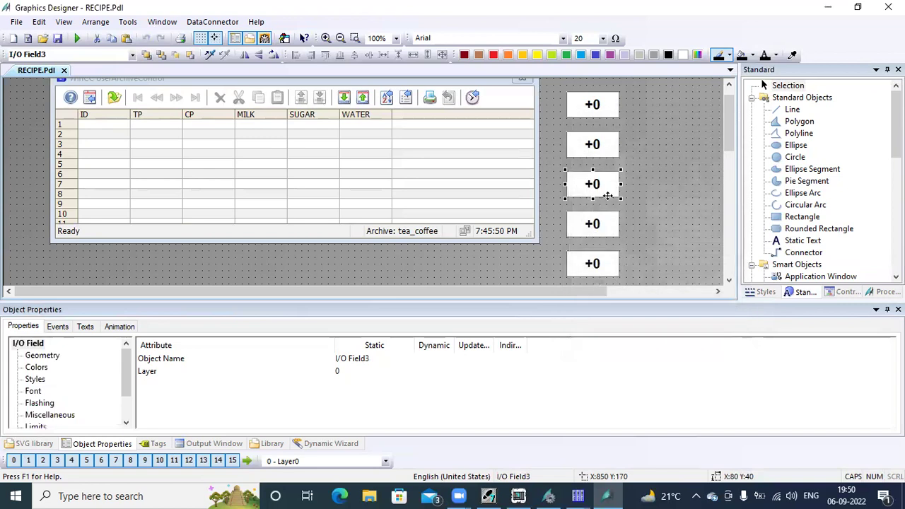
Step: Link the fourth I/O field in the column to the sugar tag
{"action": "left_click", "coordinate": [596, 223]}
{"action": "right_click", "coordinate": [596, 224]}
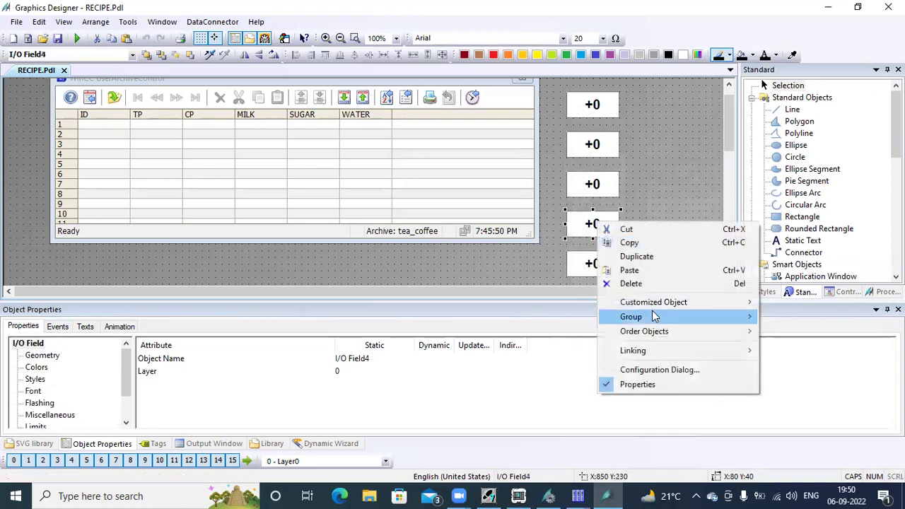
{"action": "left_click", "coordinate": [645, 369]}
{"action": "left_click", "coordinate": [722, 186]}
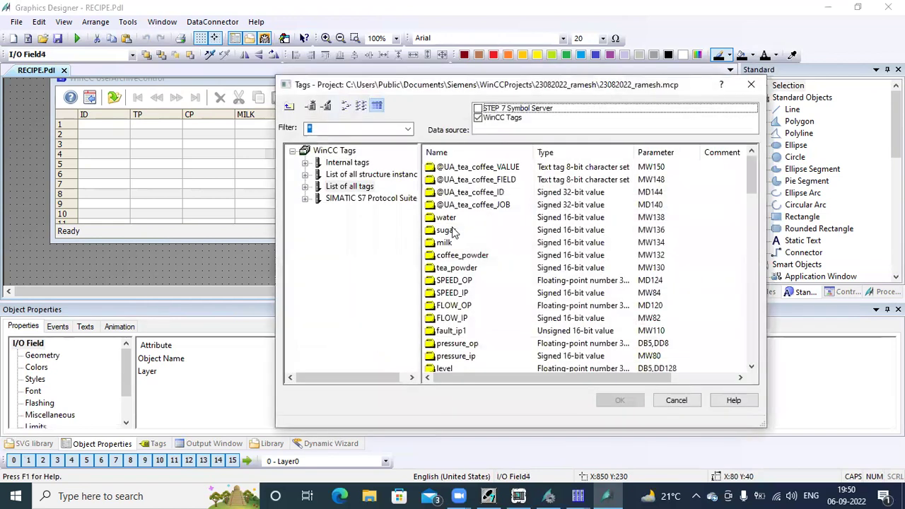
{"action": "double_click", "coordinate": [453, 231]}
{"action": "left_click", "coordinate": [640, 371]}
Step: Link the fifth I/O field in the column to the water tag
{"action": "right_click", "coordinate": [587, 259]}
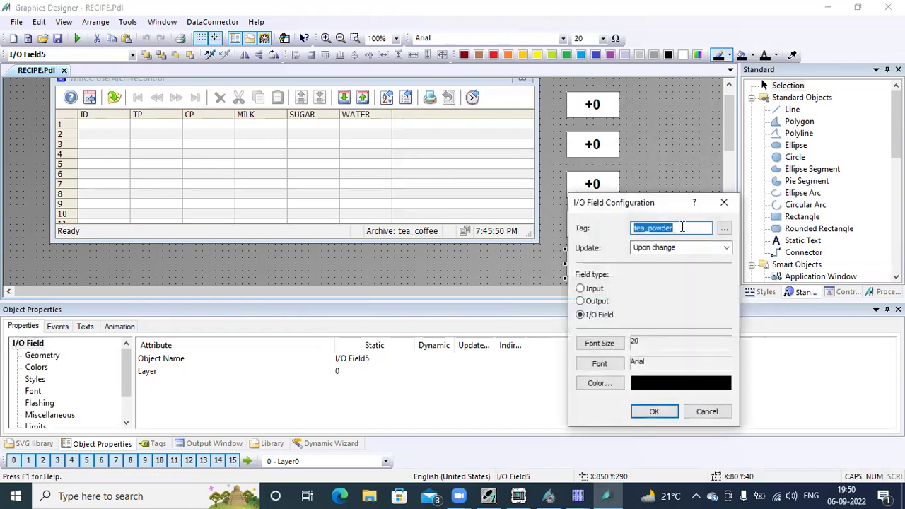
{"action": "left_click", "coordinate": [726, 227]}
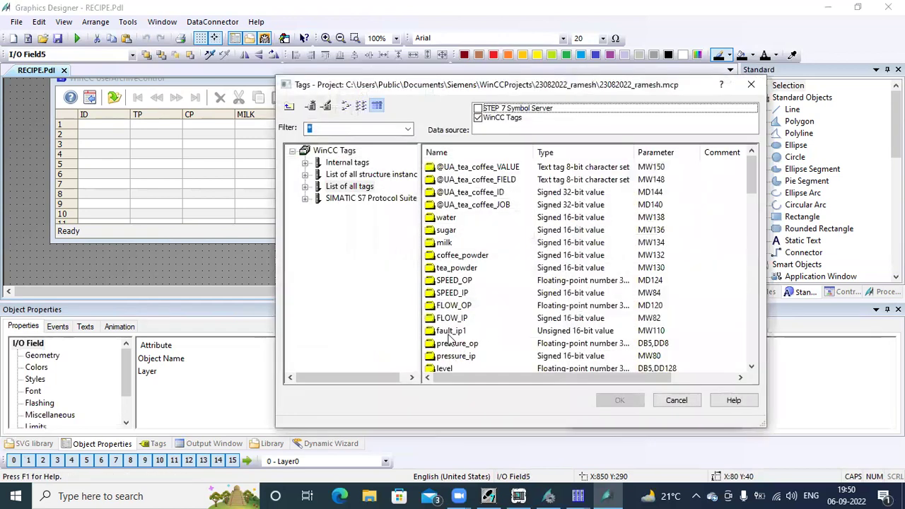
{"action": "double_click", "coordinate": [449, 219]}
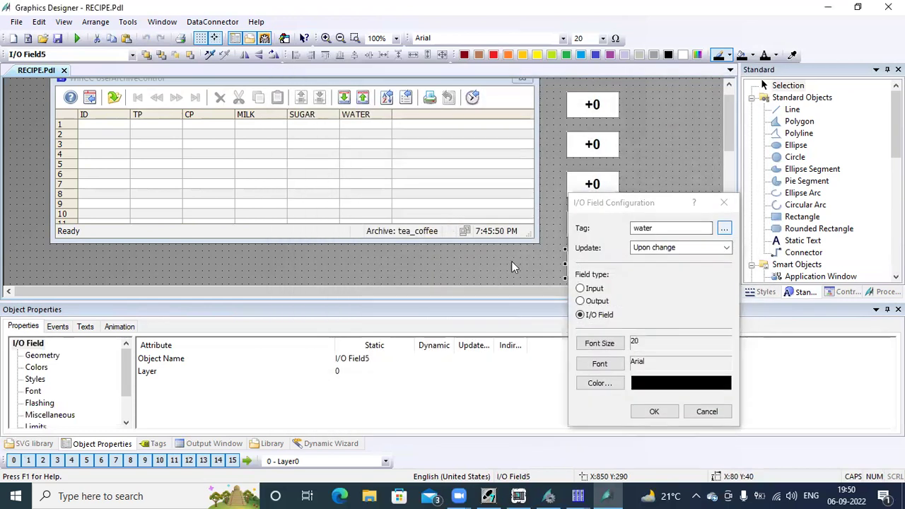
{"action": "left_click", "coordinate": [653, 412]}
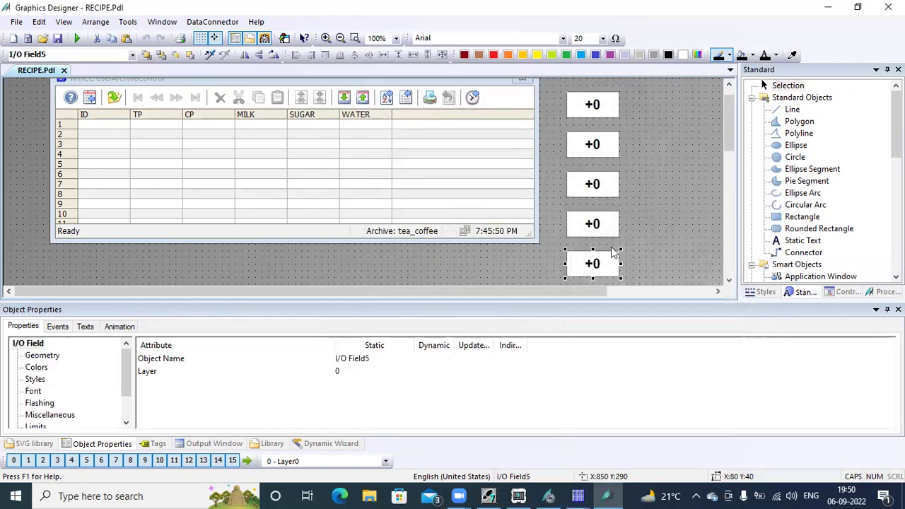
{"action": "left_click", "coordinate": [646, 234]}
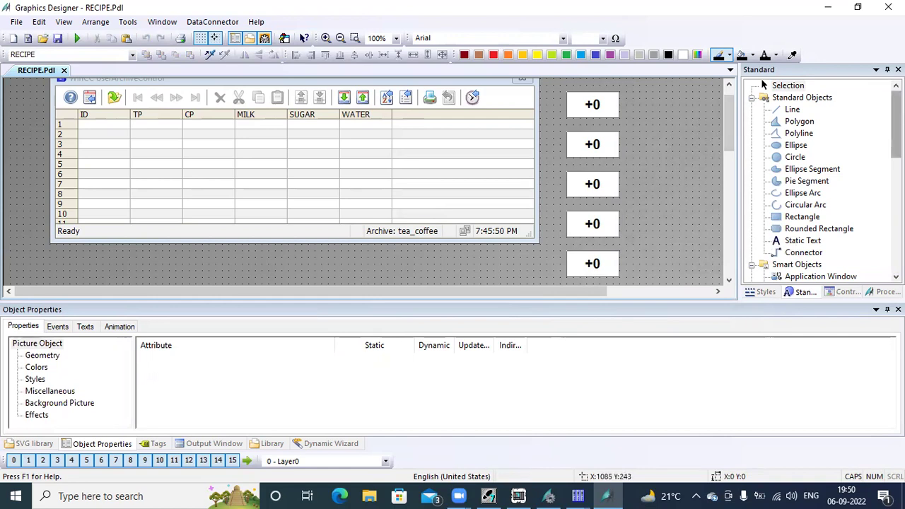
Step: Place a Bar smart object about 130 wide and 80 high beside the first I/O field
{"action": "scroll", "coordinate": [873, 184], "scroll_direction": "down", "scroll_amount": 4}
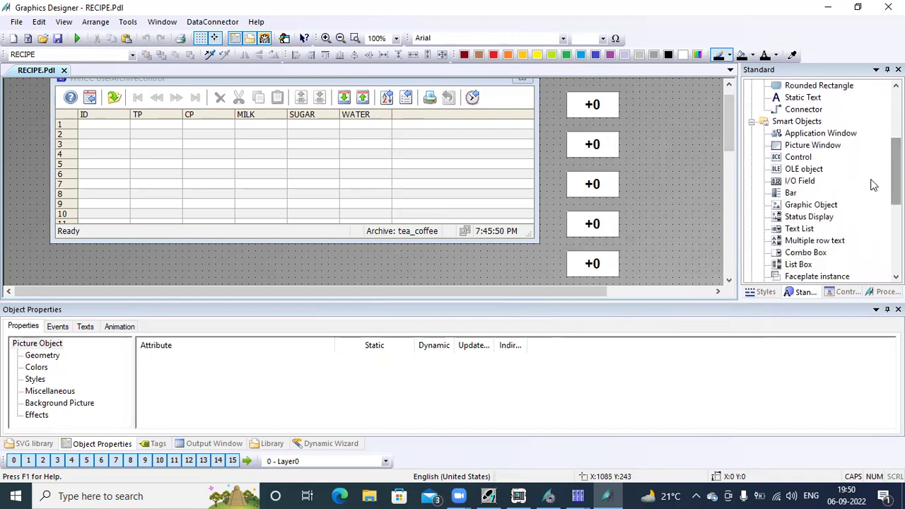
{"action": "left_click_drag", "start_coordinate": [601, 289], "coordinate": [647, 280]}
{"action": "left_click", "coordinate": [789, 193]}
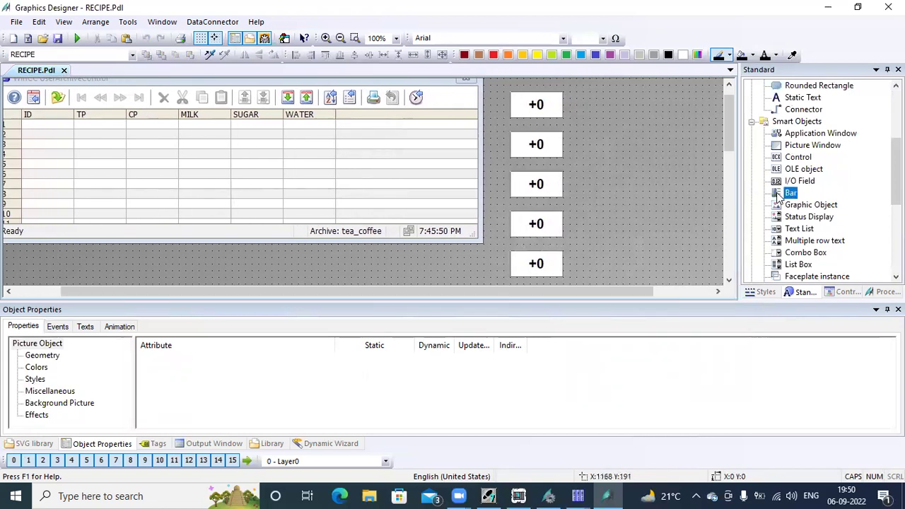
{"action": "mouse_move", "coordinate": [577, 90]}
{"action": "left_mouse_down"}
{"action": "mouse_move", "coordinate": [620, 95]}
{"action": "mouse_move", "coordinate": [653, 134]}
{"action": "mouse_move", "coordinate": [699, 127]}
{"action": "mouse_move", "coordinate": [656, 150]}
{"action": "left_mouse_up"}
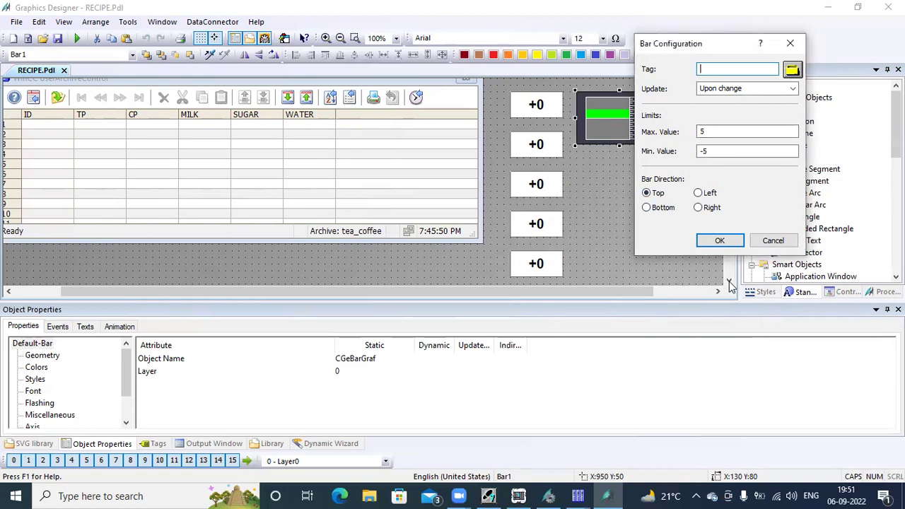
Step: Configure the bar with the tea_powder tag, maximum value 100, minimum value 0 and bar direction Right
{"action": "left_click", "coordinate": [792, 70]}
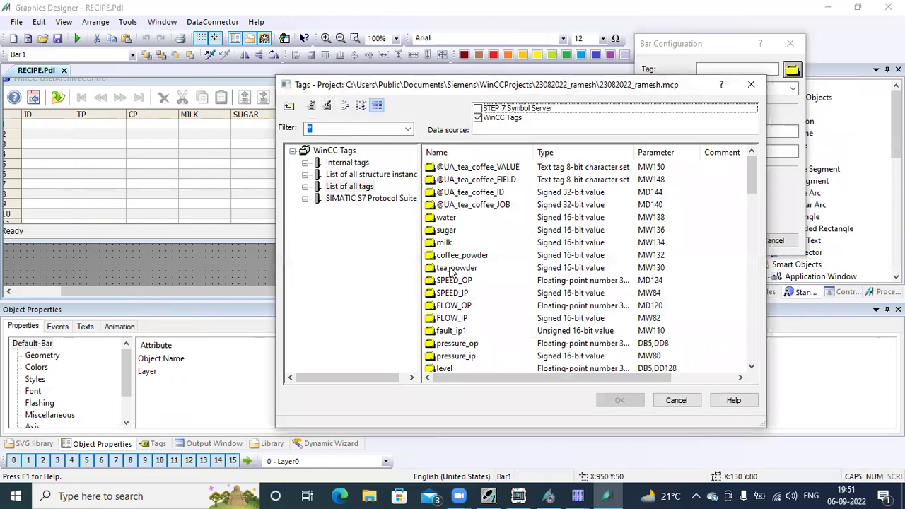
{"action": "double_click", "coordinate": [457, 268]}
{"action": "left_click", "coordinate": [709, 132]}
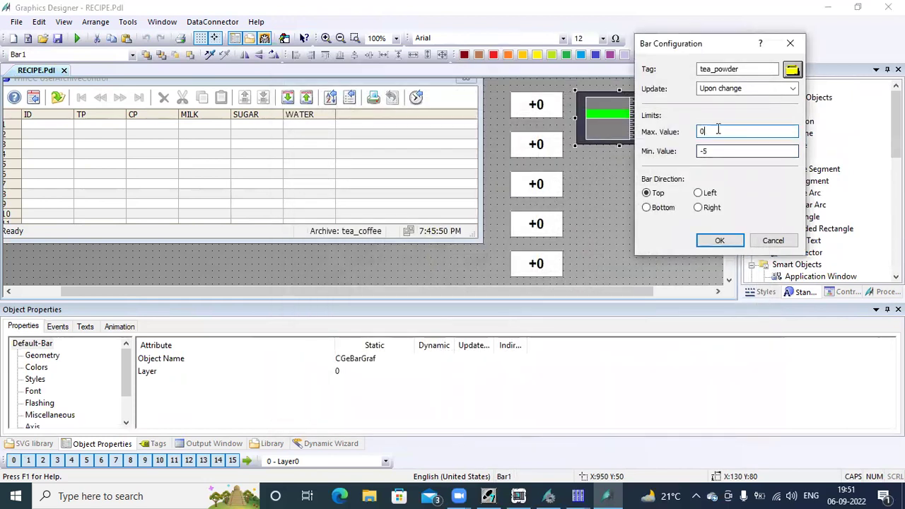
{"action": "left_click", "coordinate": [718, 149]}
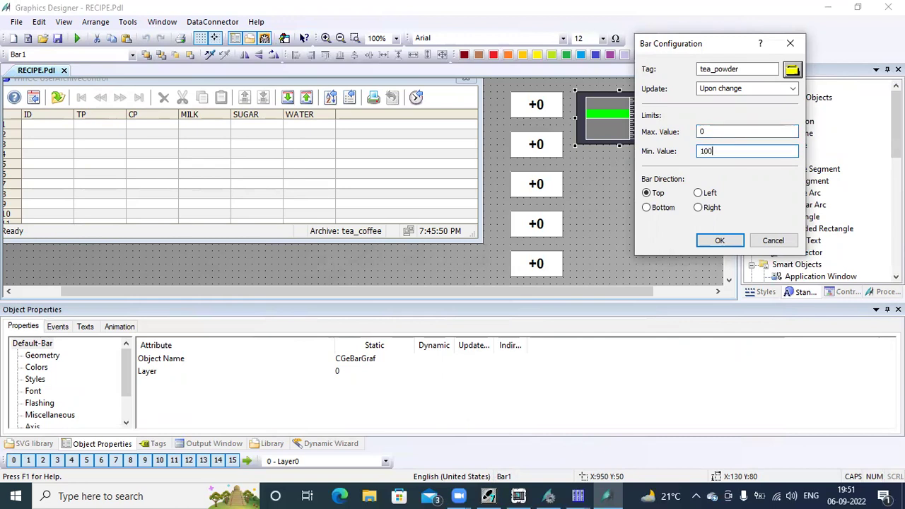
{"action": "left_click", "coordinate": [720, 241]}
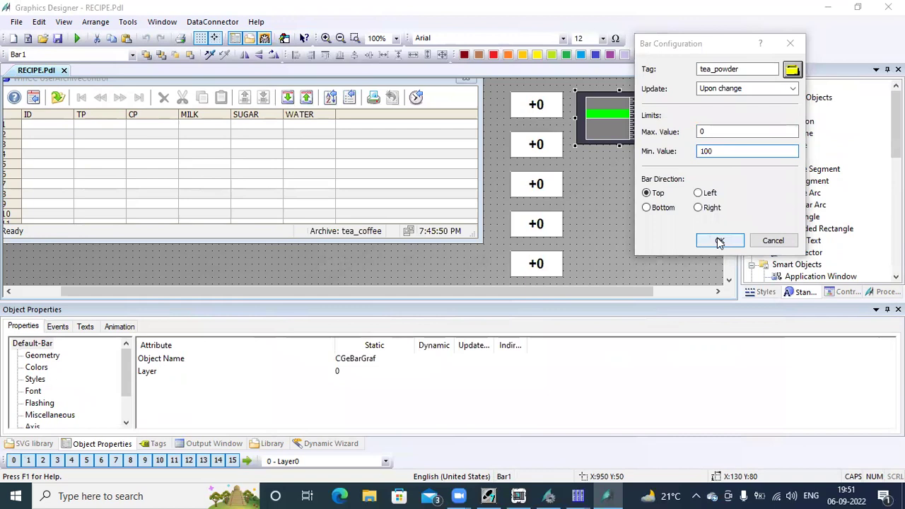
{"action": "left_click", "coordinate": [808, 182]}
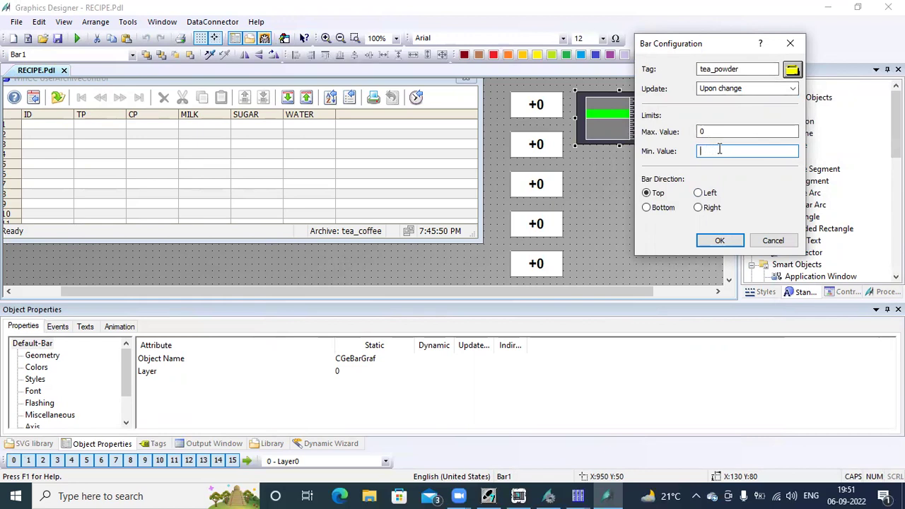
{"action": "left_click", "coordinate": [725, 131]}
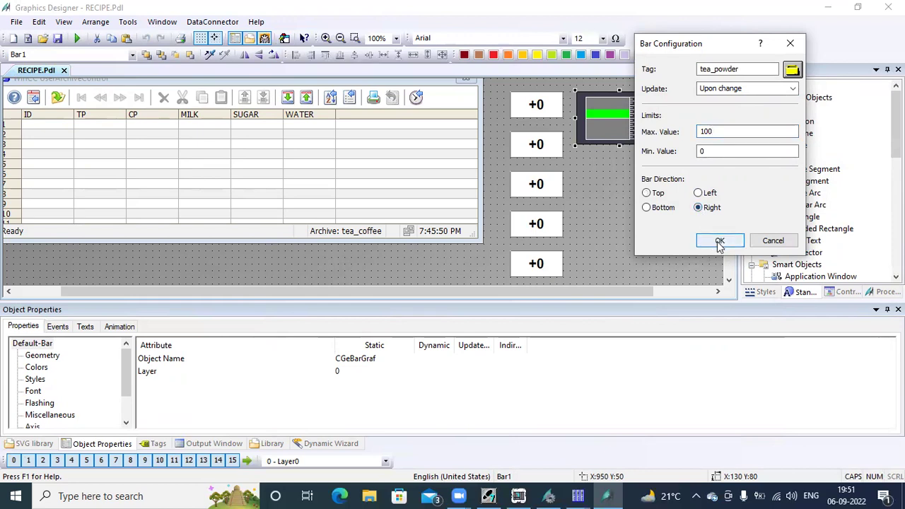
{"action": "left_click", "coordinate": [720, 240]}
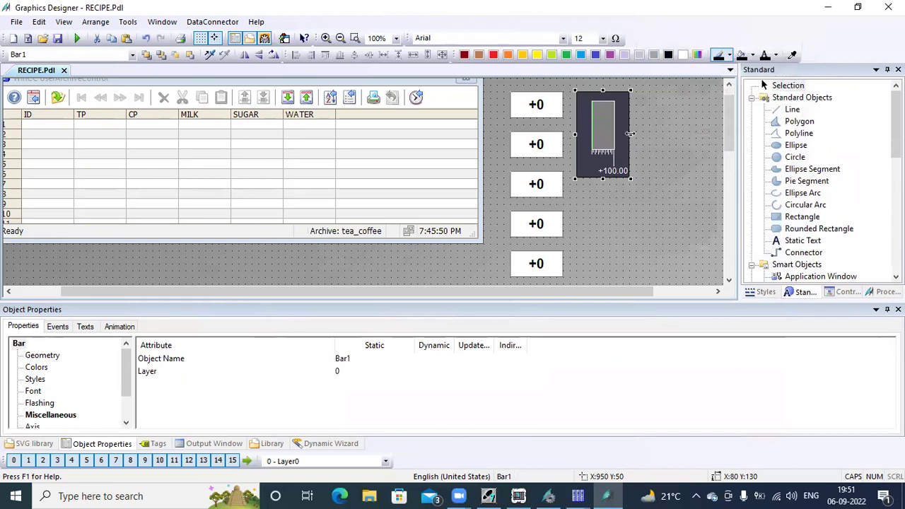
Step: Resize the tea_powder bar to about 230 wide and 70 high
{"action": "left_click_drag", "start_coordinate": [644, 123], "coordinate": [736, 124]}
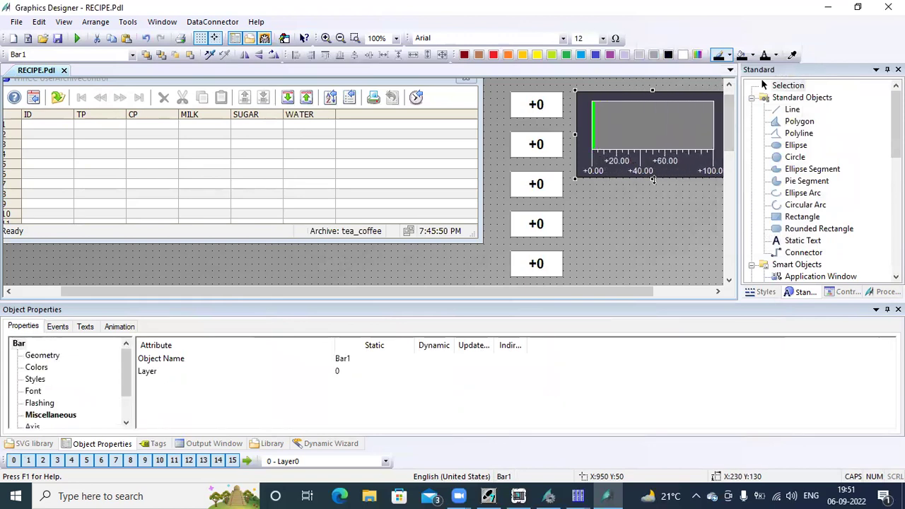
{"action": "left_click_drag", "start_coordinate": [652, 178], "coordinate": [646, 138]}
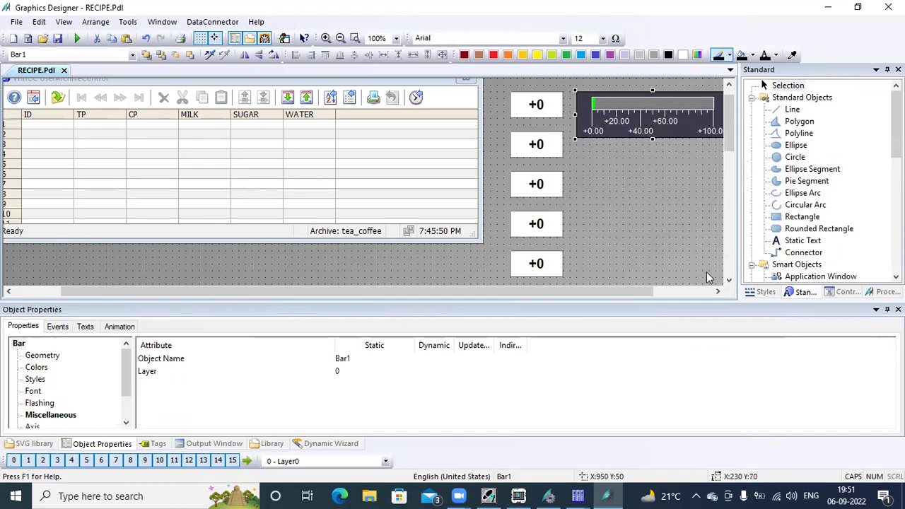
Step: Move the fifth and fourth I/O fields further down, keeping their spacing, to make room for taller bars
{"action": "left_click", "coordinate": [729, 283]}
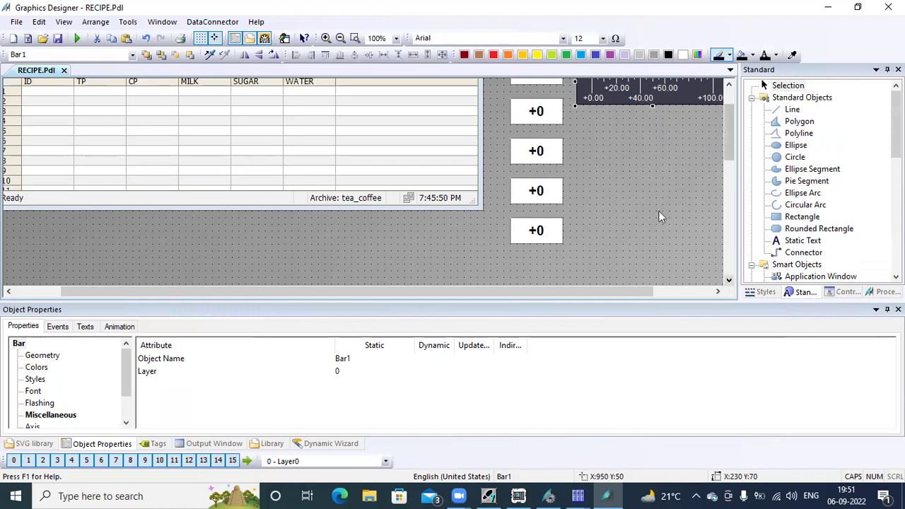
{"action": "left_click", "coordinate": [729, 283]}
{"action": "left_click", "coordinate": [546, 209]}
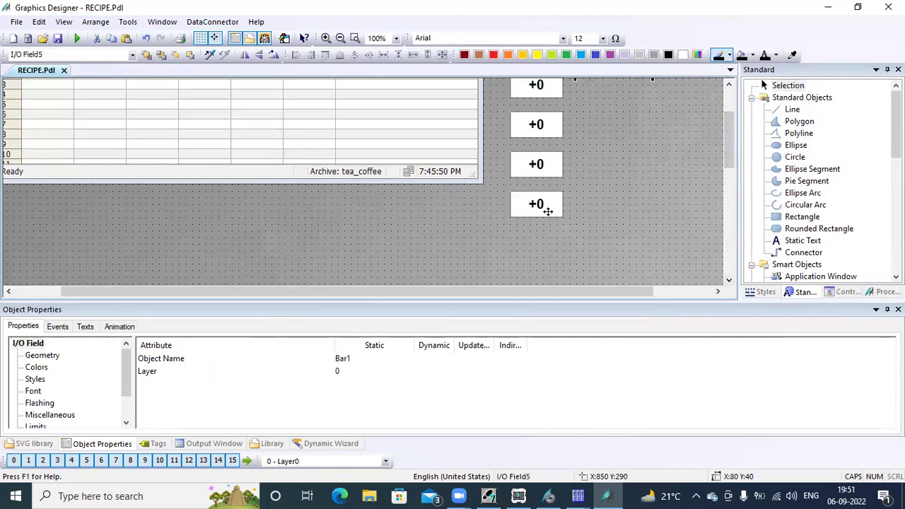
{"action": "left_click_drag", "start_coordinate": [545, 253], "coordinate": [551, 270]}
{"action": "left_click", "coordinate": [543, 165]}
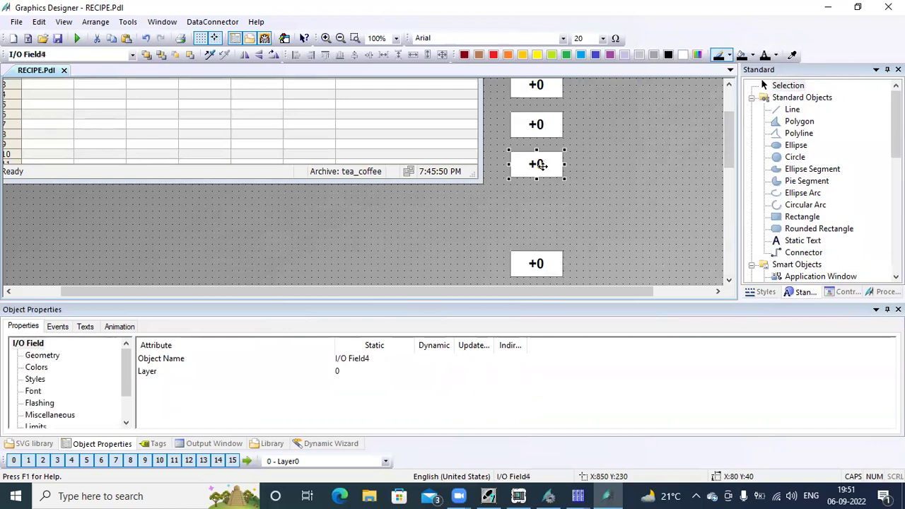
{"action": "left_click_drag", "start_coordinate": [546, 220], "coordinate": [546, 222]}
Step: Move the third I/O field down to about Y 240, just above the fourth field
{"action": "left_click", "coordinate": [541, 126]}
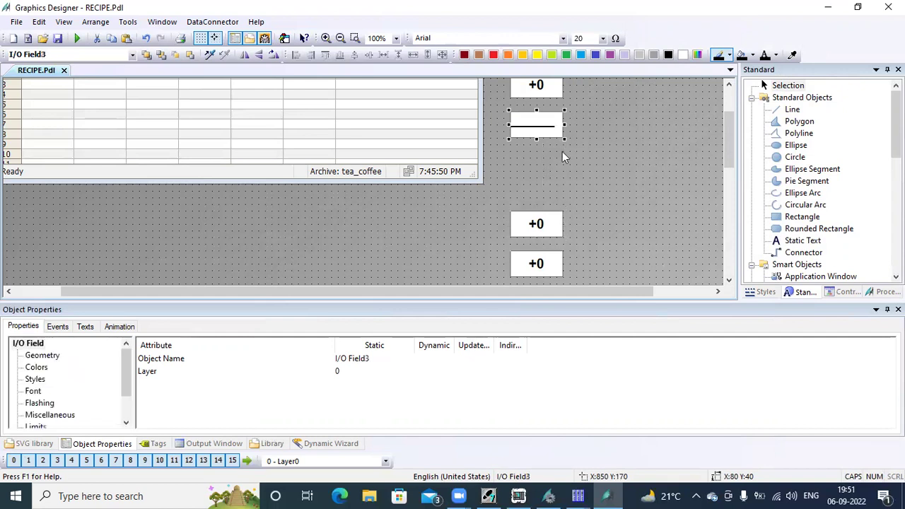
{"action": "left_click", "coordinate": [562, 151]}
{"action": "left_click", "coordinate": [553, 131]}
{"action": "left_click", "coordinate": [554, 172]}
{"action": "left_click", "coordinate": [542, 126]}
{"action": "left_click_drag", "start_coordinate": [539, 125], "coordinate": [541, 174]}
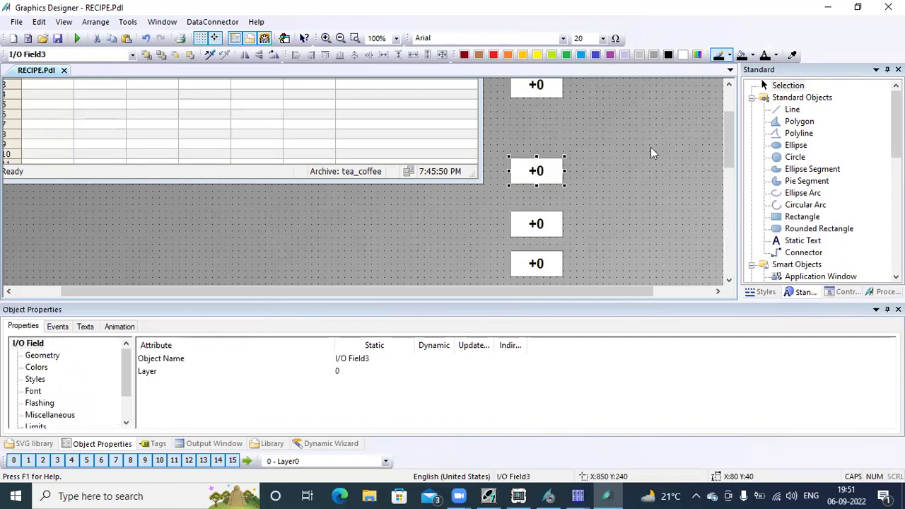
Step: Move the second I/O field down to about Y 150, leaving a gap below the first field
{"action": "left_click", "coordinate": [729, 86]}
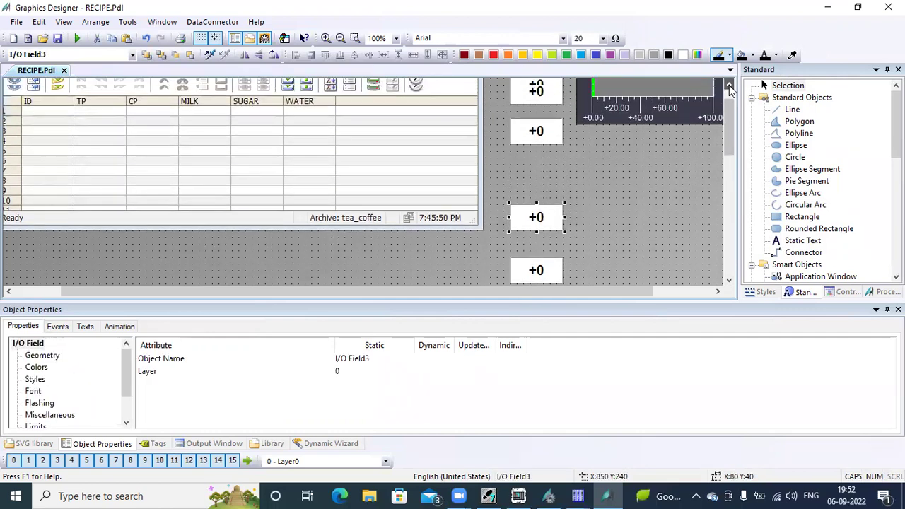
{"action": "left_click", "coordinate": [537, 152]}
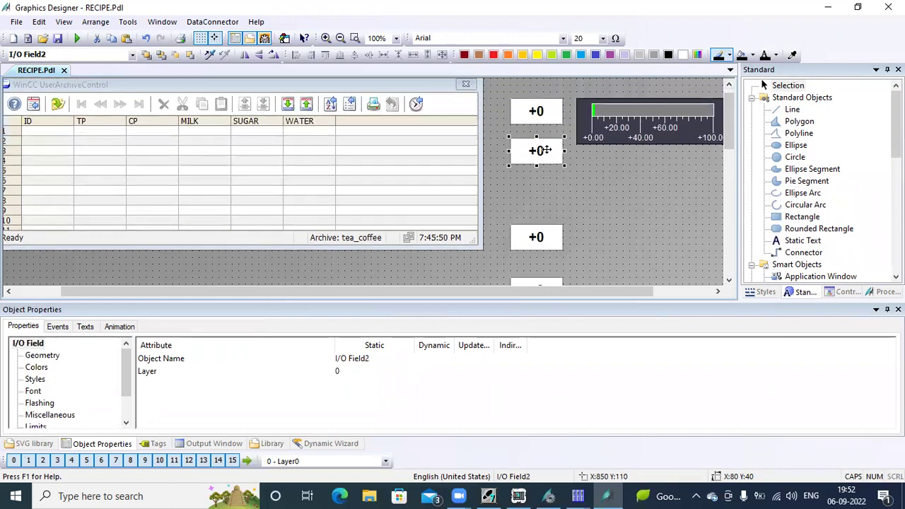
{"action": "left_click_drag", "start_coordinate": [546, 168], "coordinate": [546, 189]}
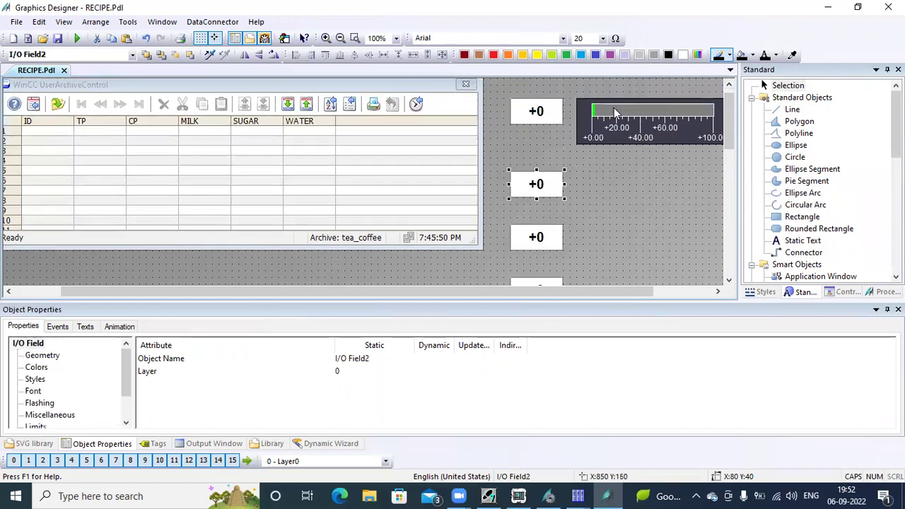
Step: Duplicate the tea_powder bar and align the copy beneath it at about X 949, Y 140, beside the second I/O field
{"action": "left_click", "coordinate": [613, 109]}
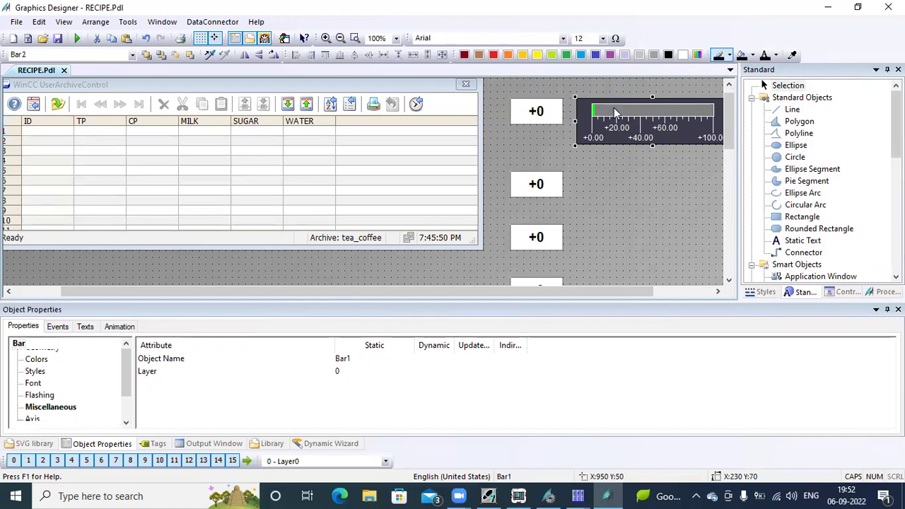
{"action": "key", "text": "ctrl+d"}
{"action": "key", "text": "Down"}
{"action": "key", "text": "Down"}
{"action": "key", "text": "Down"}
{"action": "key", "text": "Down"}
{"action": "key", "text": "Down"}
{"action": "key", "text": "Down"}
{"action": "key", "text": "Down"}
{"action": "key", "text": "Down"}
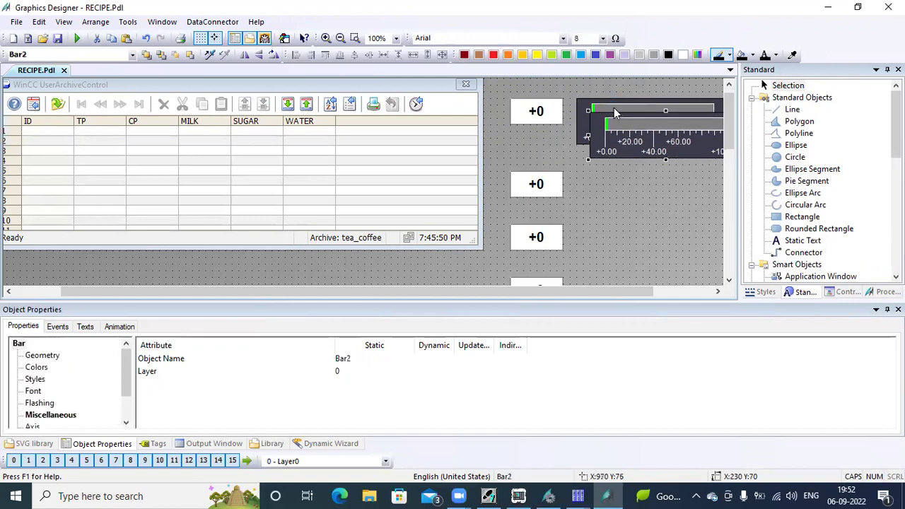
{"action": "left_click_drag", "start_coordinate": [626, 125], "coordinate": [611, 168]}
{"action": "key", "text": "Right"}
{"action": "key", "text": "Right"}
{"action": "key", "text": "Right"}
{"action": "key", "text": "Right"}
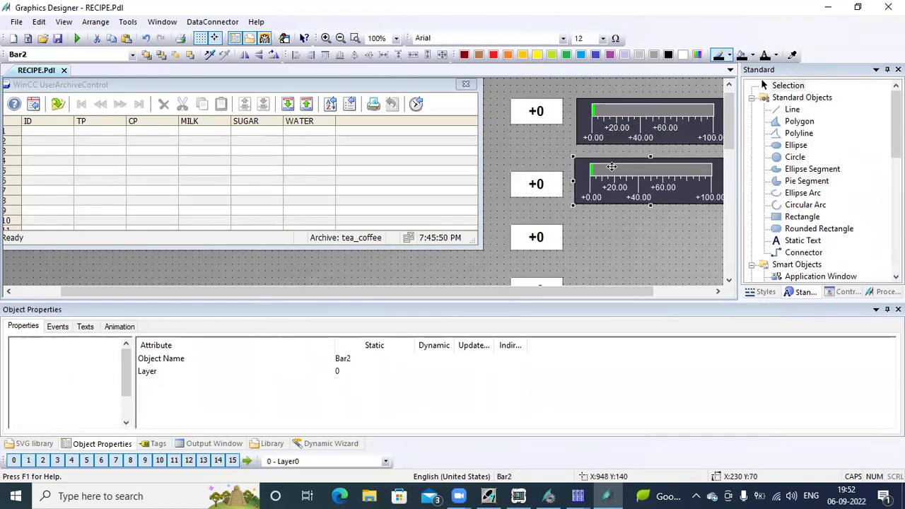
Step: Link the duplicated bar beside the second I/O field to the coffee_powder tag
{"action": "right_click", "coordinate": [620, 180]}
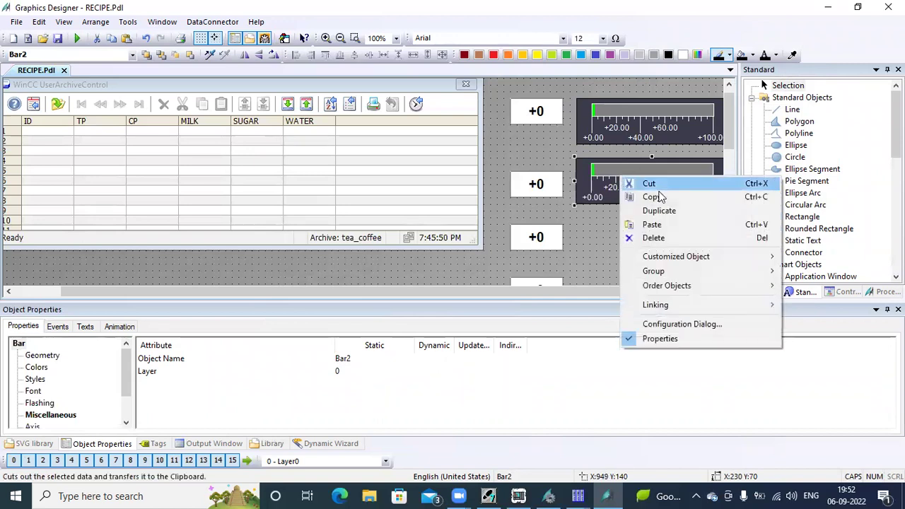
{"action": "left_click", "coordinate": [669, 326]}
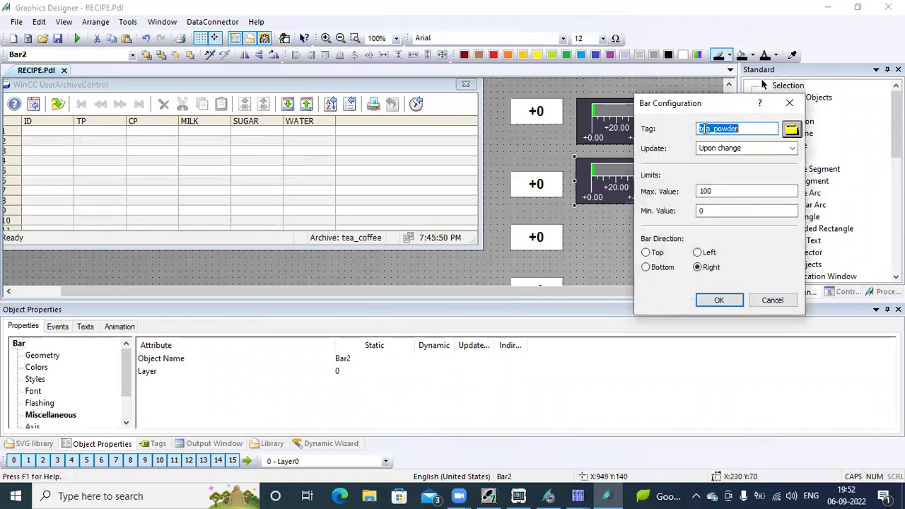
{"action": "left_click", "coordinate": [791, 129]}
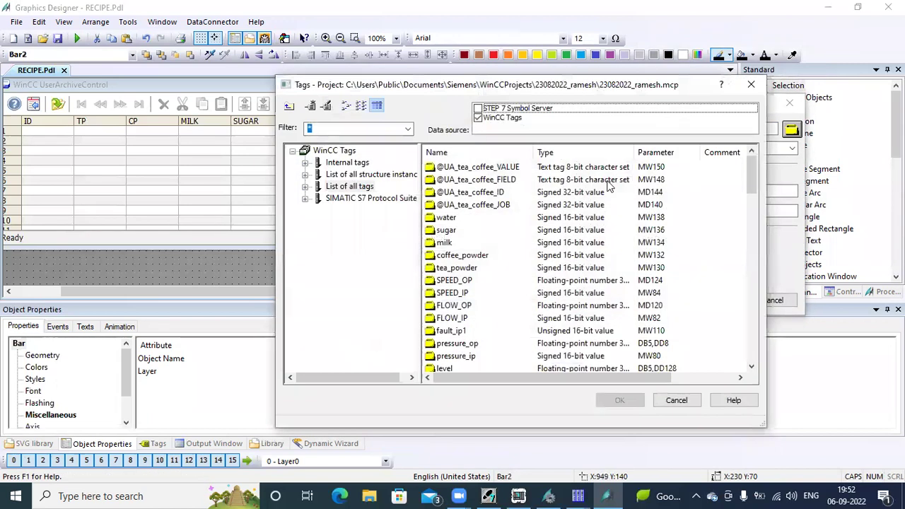
{"action": "double_click", "coordinate": [457, 256]}
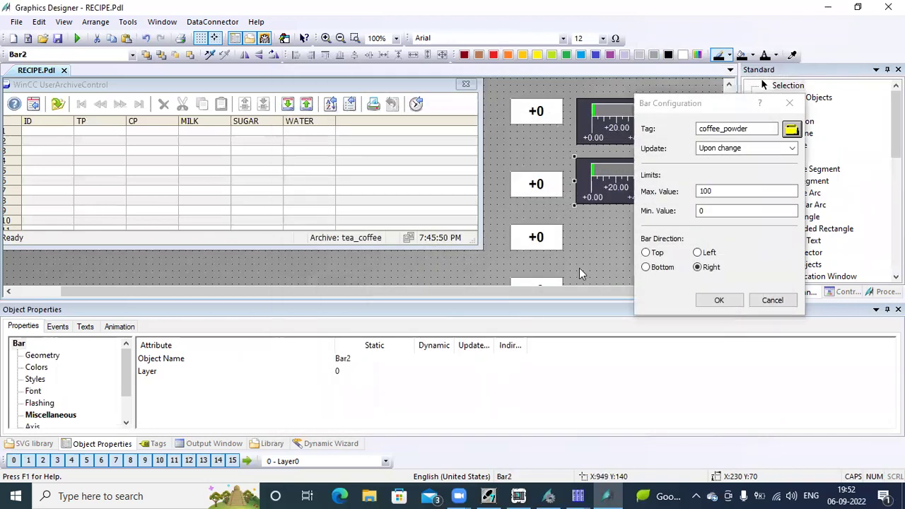
{"action": "left_click", "coordinate": [718, 300]}
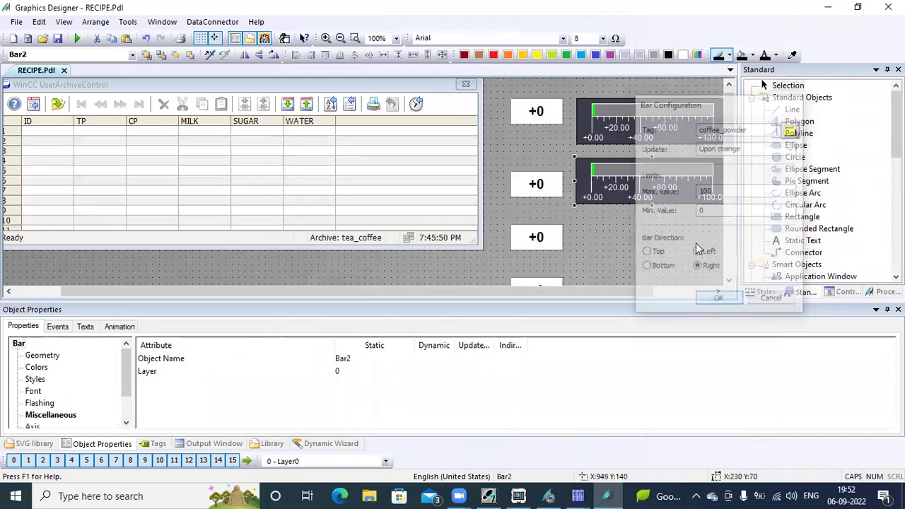
Step: Paste another copy of the bar and align it at about X 950, Y 230, beside the third I/O field
{"action": "left_click", "coordinate": [730, 281]}
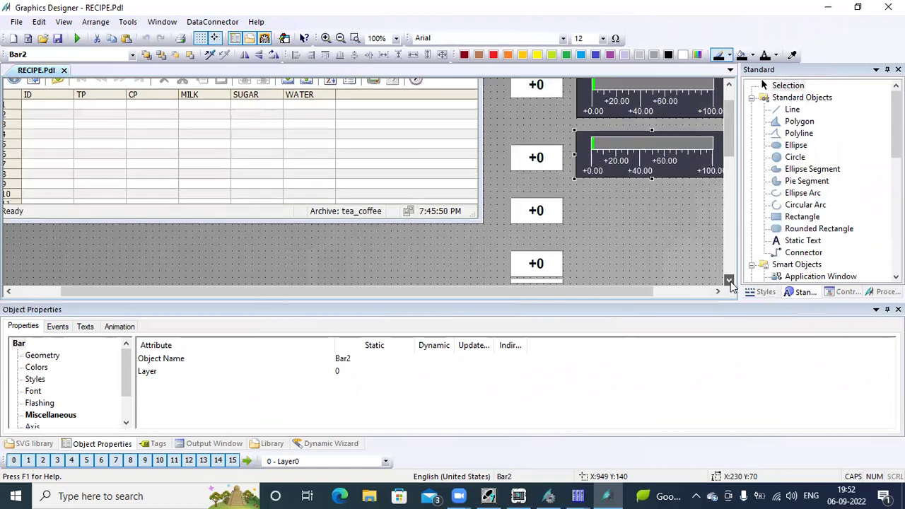
{"action": "left_click", "coordinate": [730, 282]}
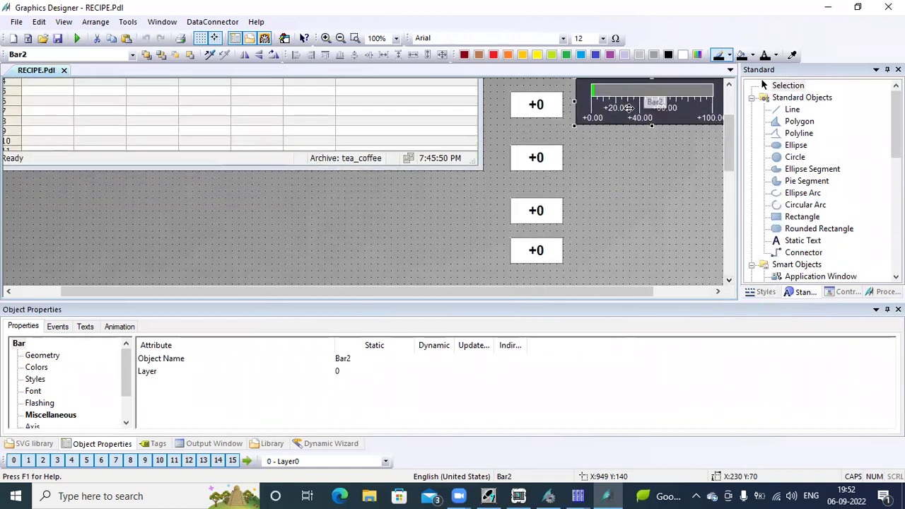
{"action": "key", "text": "ctrl+v"}
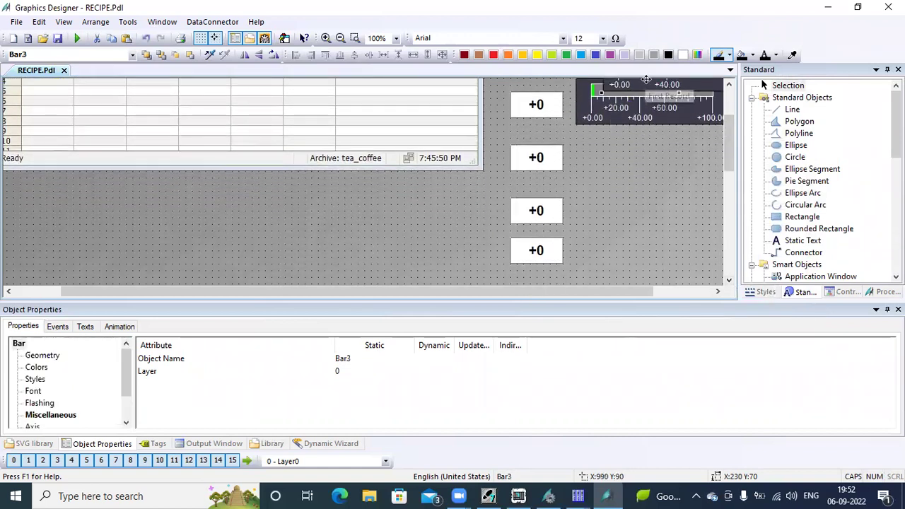
{"action": "left_click_drag", "start_coordinate": [645, 82], "coordinate": [615, 171]}
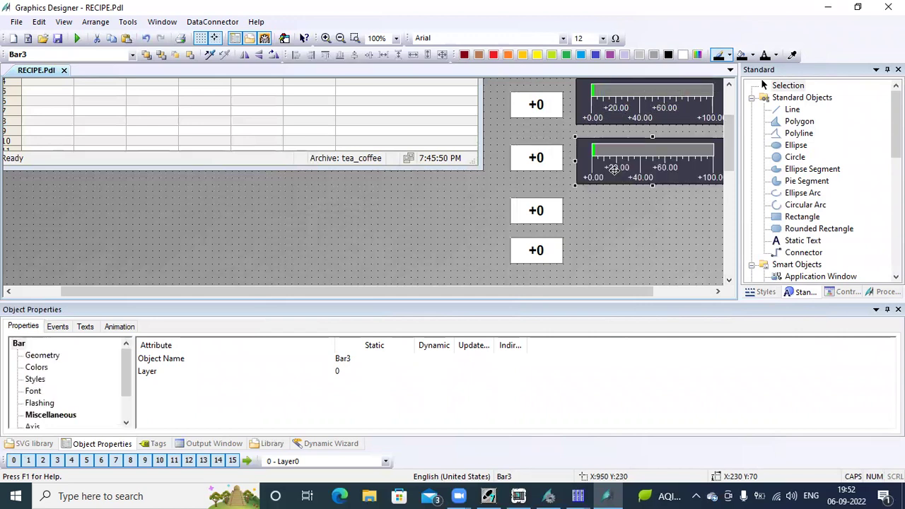
Step: Link the bar beside the third I/O field to the milk tag
{"action": "right_click", "coordinate": [641, 182]}
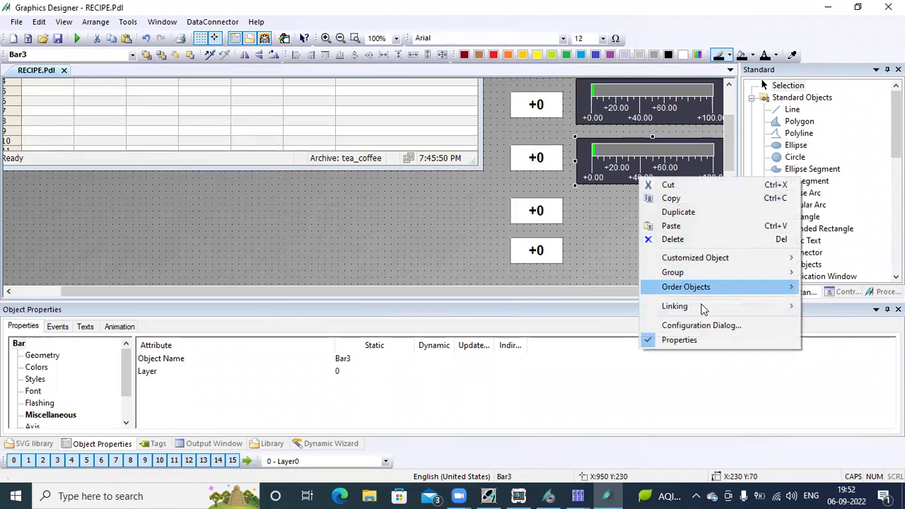
{"action": "left_click", "coordinate": [704, 327]}
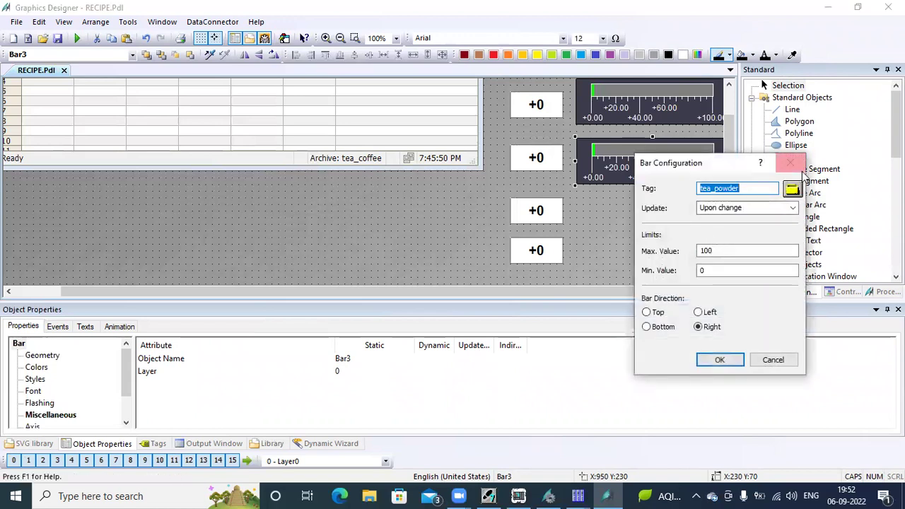
{"action": "left_click", "coordinate": [740, 191]}
{"action": "left_click", "coordinate": [792, 189]}
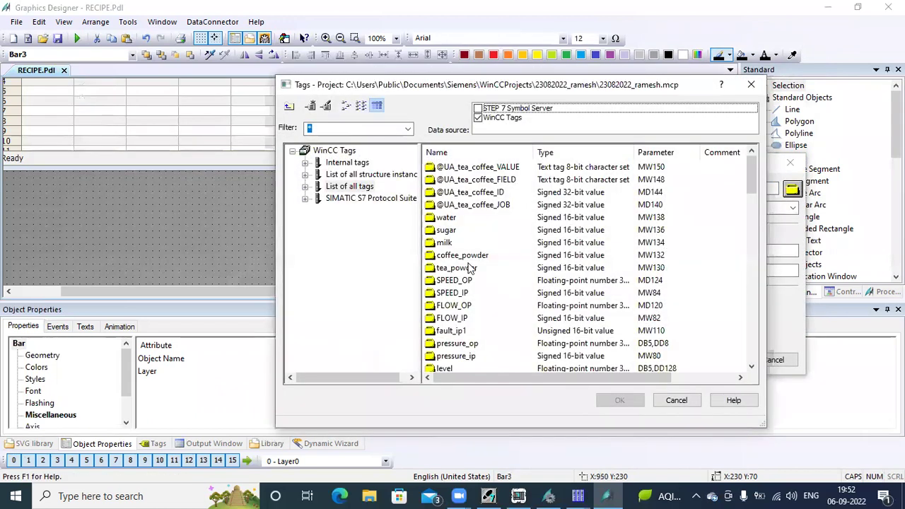
{"action": "double_click", "coordinate": [450, 244]}
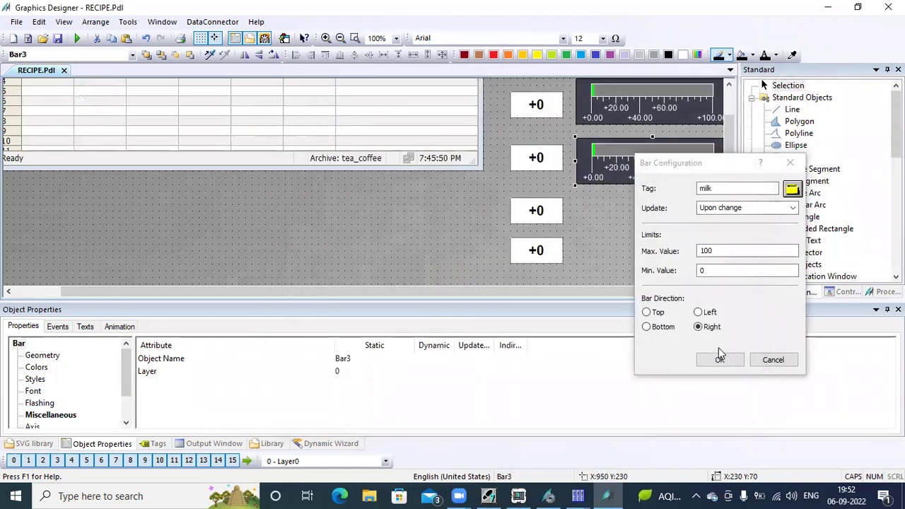
{"action": "left_click", "coordinate": [719, 360]}
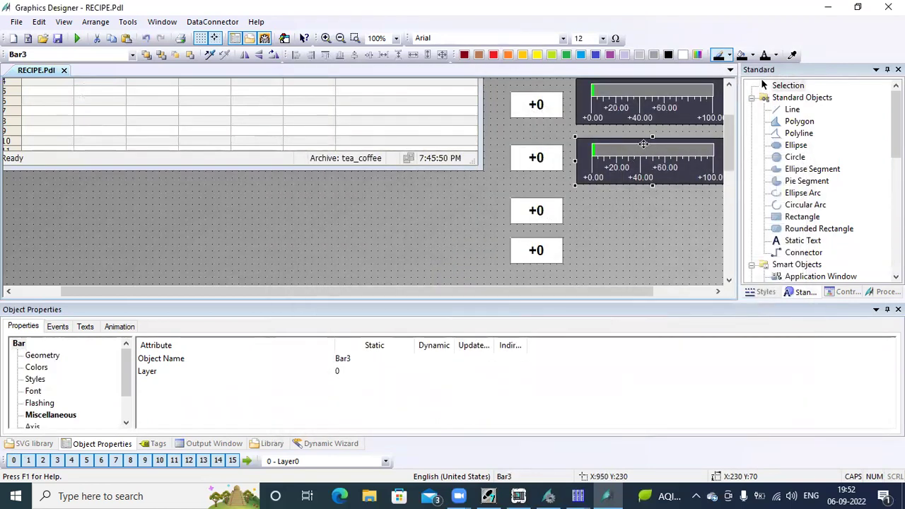
Step: Paste a bar at about X 950, Y 320, beside the fourth I/O field, and link it to the sugar tag
{"action": "key", "text": "ctrl+v"}
{"action": "left_click_drag", "start_coordinate": [655, 104], "coordinate": [616, 235]}
{"action": "right_click", "coordinate": [636, 230]}
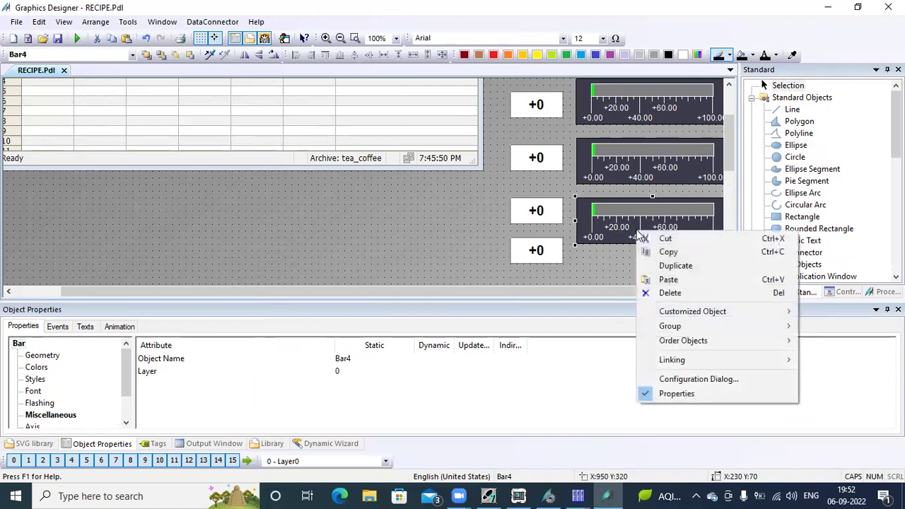
{"action": "left_click", "coordinate": [686, 379]}
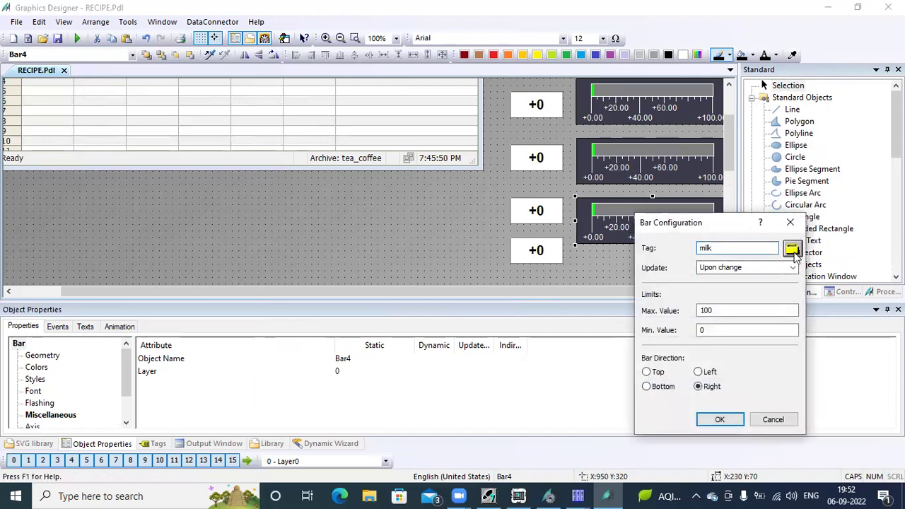
{"action": "left_click", "coordinate": [793, 250]}
{"action": "double_click", "coordinate": [447, 231]}
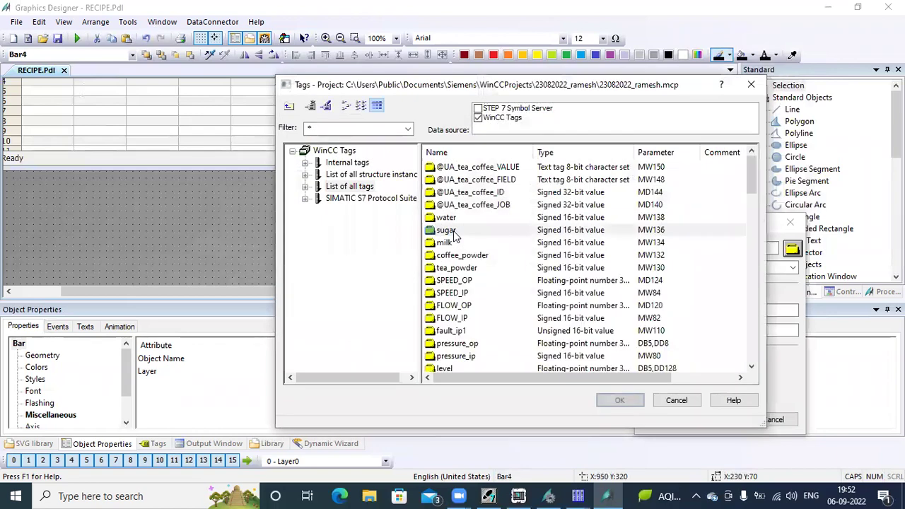
{"action": "left_click", "coordinate": [719, 419]}
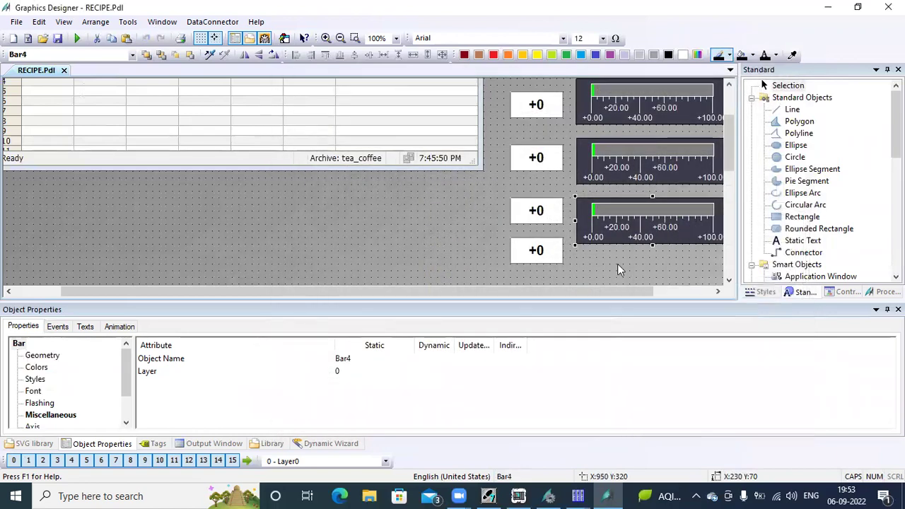
Step: Move the fifth I/O field down to about Y 443, leaving a gap below the fourth field
{"action": "left_click", "coordinate": [729, 283]}
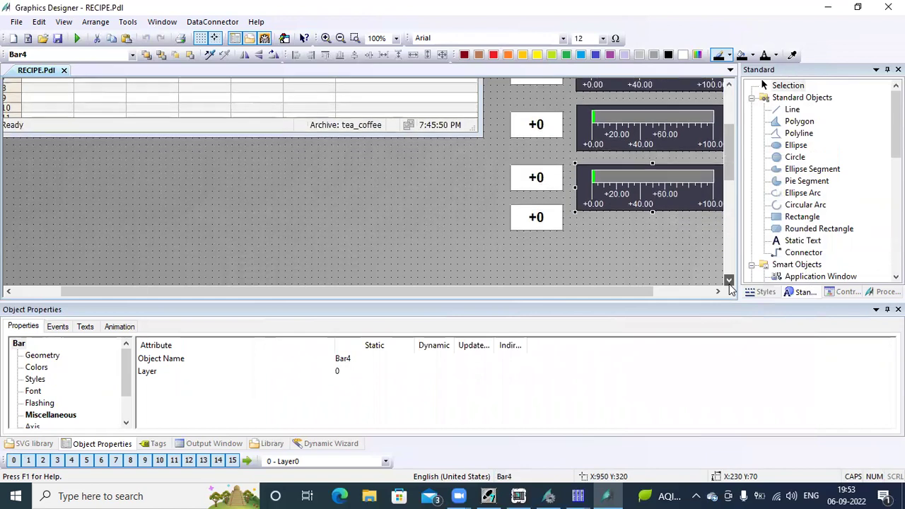
{"action": "left_click", "coordinate": [542, 200]}
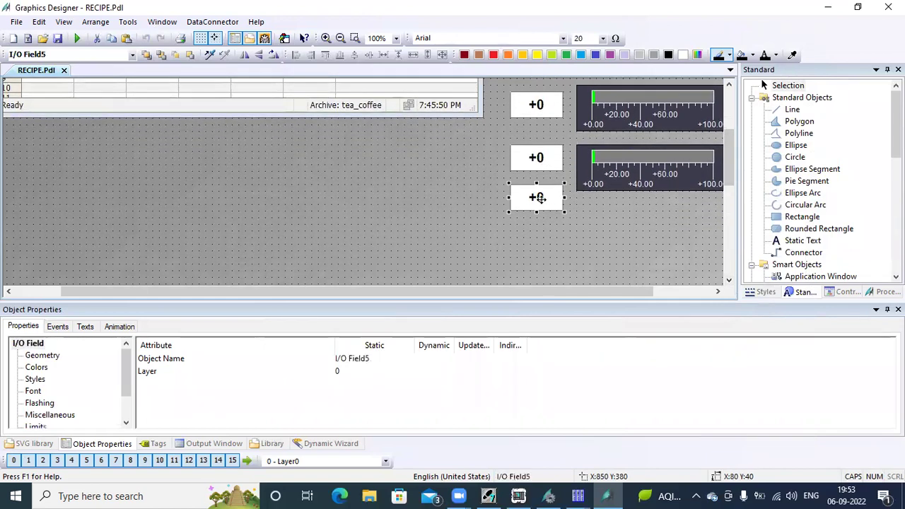
{"action": "left_click_drag", "start_coordinate": [535, 236], "coordinate": [545, 247]}
Step: Duplicate the sugar bar and place a copy beneath it at about X 950, Y 420, beside the fifth I/O field
{"action": "left_click", "coordinate": [632, 153]}
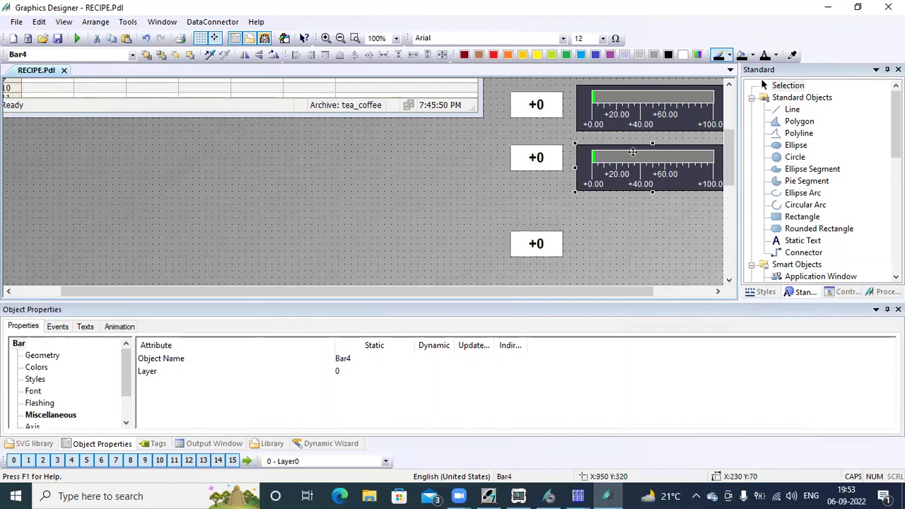
{"action": "key", "text": "ctrl+c"}
{"action": "key", "text": "ctrl+v"}
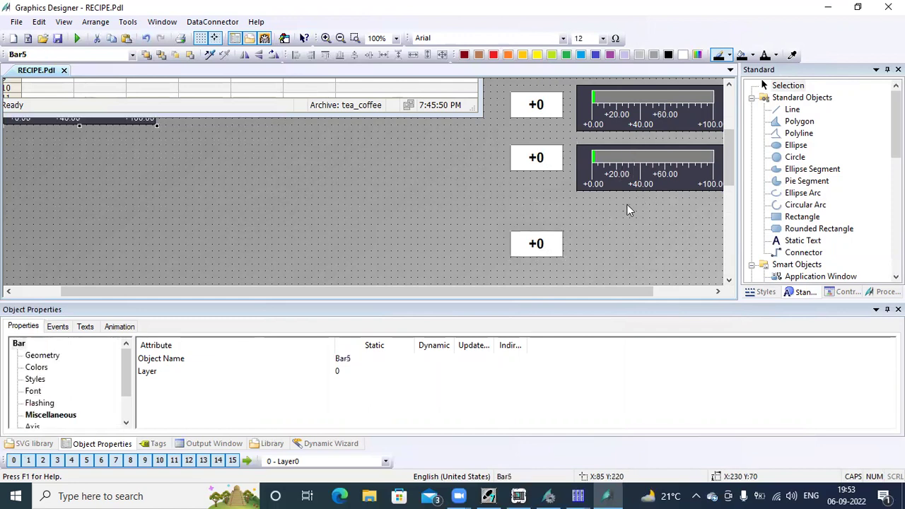
{"action": "mouse_move", "coordinate": [730, 147]}
{"action": "left_mouse_down"}
{"action": "mouse_move", "coordinate": [730, 104]}
{"action": "mouse_move", "coordinate": [731, 150]}
{"action": "left_mouse_up"}
{"action": "left_click", "coordinate": [671, 138]}
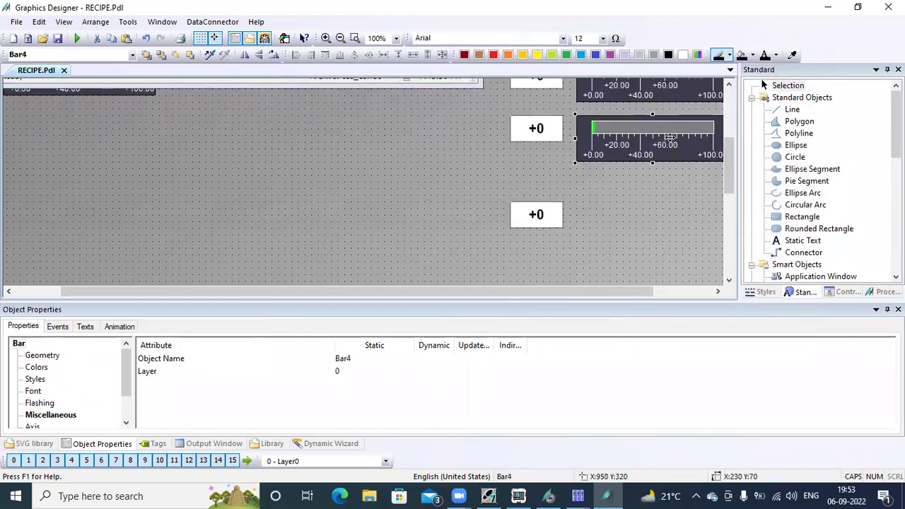
{"action": "key", "text": "ctrl+v"}
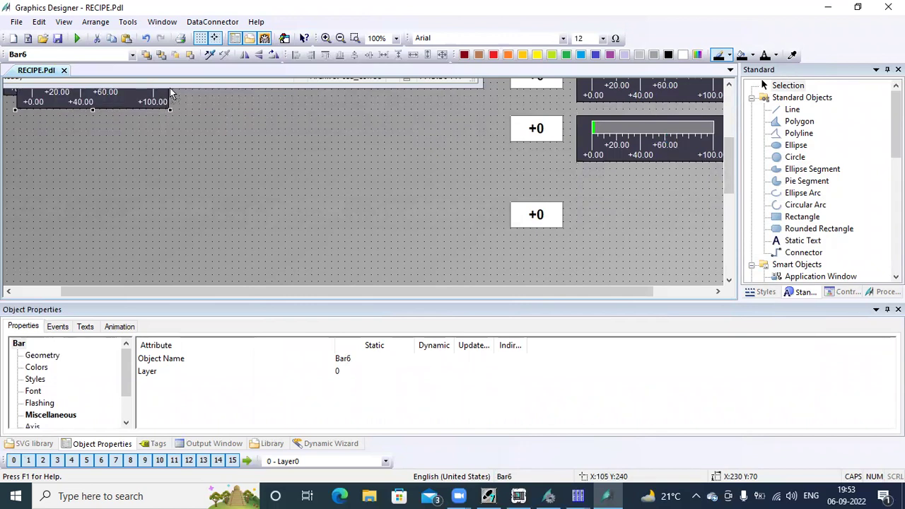
{"action": "left_click_drag", "start_coordinate": [367, 215], "coordinate": [699, 215]}
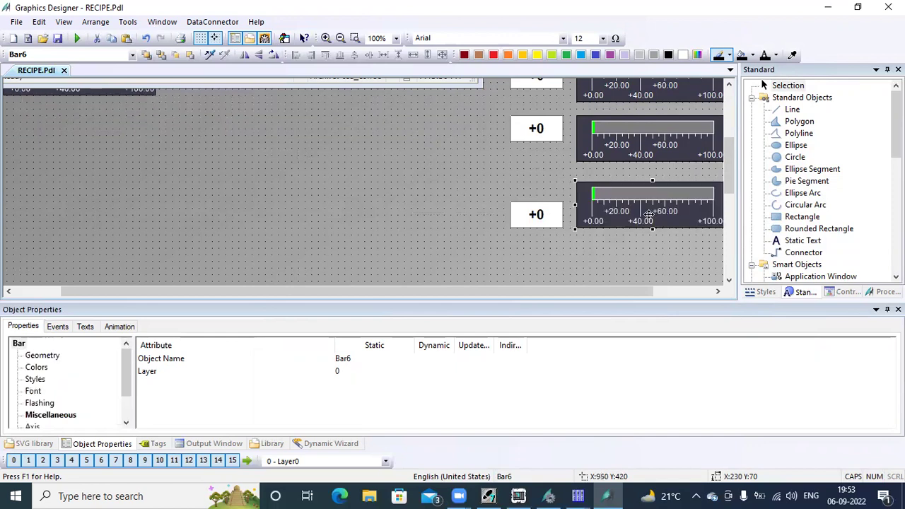
Step: Nudge the fifth I/O field up to about Y 432 so it lines up with its bar
{"action": "left_click", "coordinate": [554, 215]}
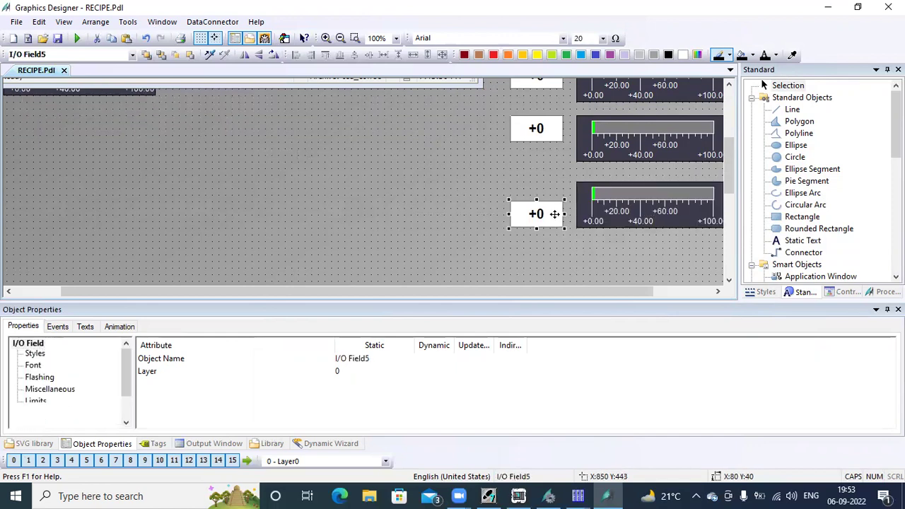
{"action": "key", "text": "Up"}
{"action": "key", "text": "Up"}
{"action": "key", "text": "Up"}
Step: Link the bar beside the fifth I/O field to the water tag
{"action": "left_click", "coordinate": [632, 205]}
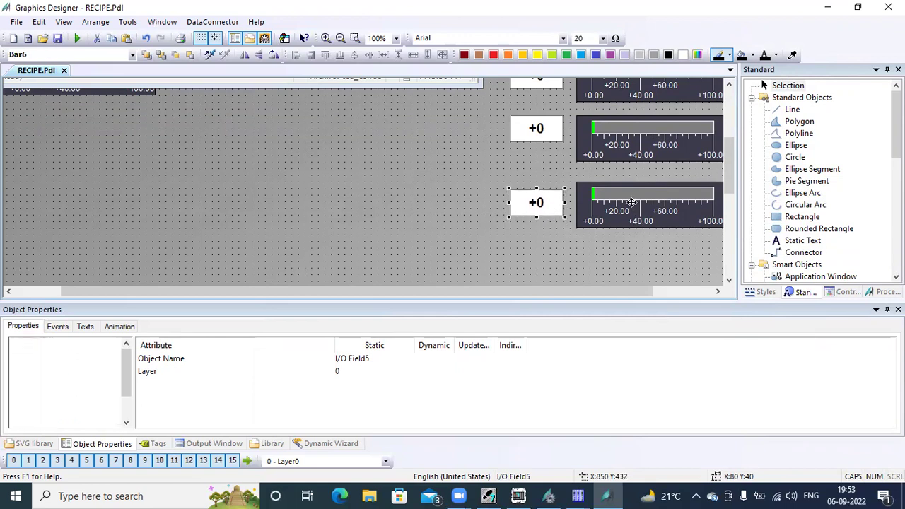
{"action": "right_click", "coordinate": [633, 205]}
{"action": "left_click", "coordinate": [693, 353]}
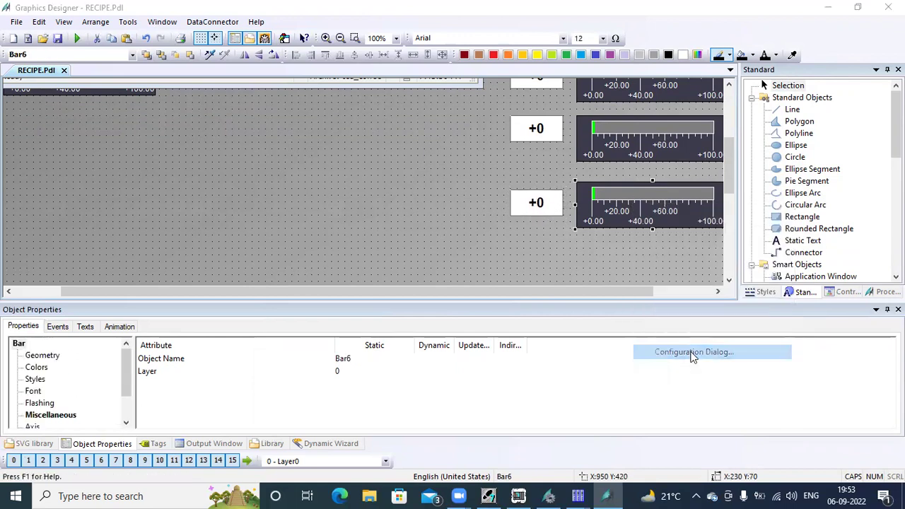
{"action": "left_click", "coordinate": [792, 315]}
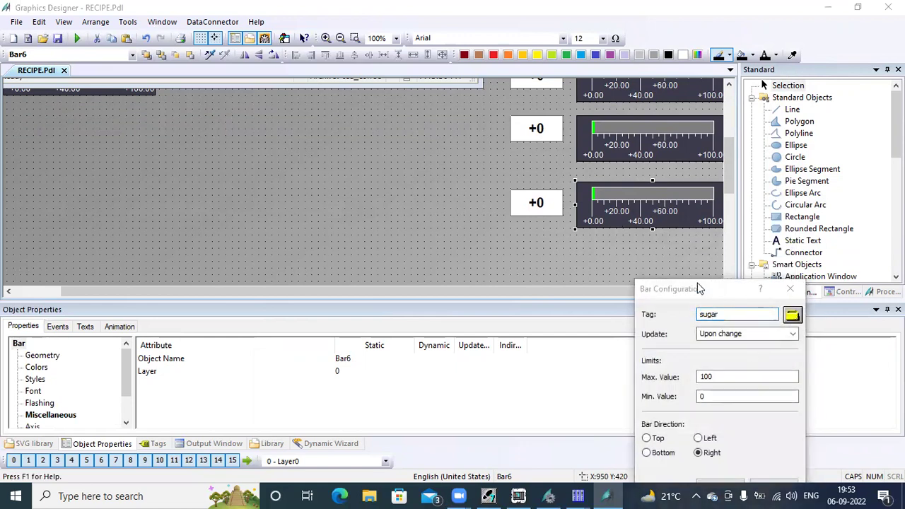
{"action": "double_click", "coordinate": [440, 220]}
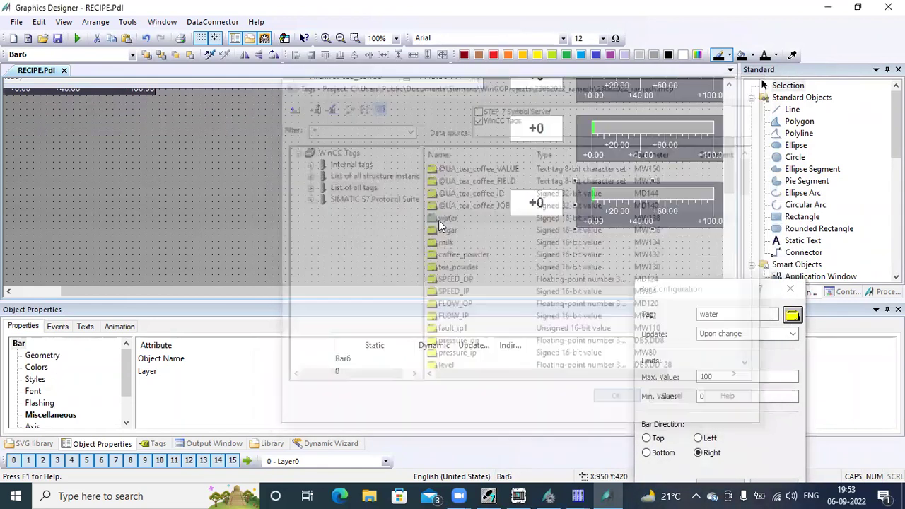
{"action": "left_click_drag", "start_coordinate": [722, 287], "coordinate": [681, 181]}
{"action": "left_click", "coordinate": [687, 394]}
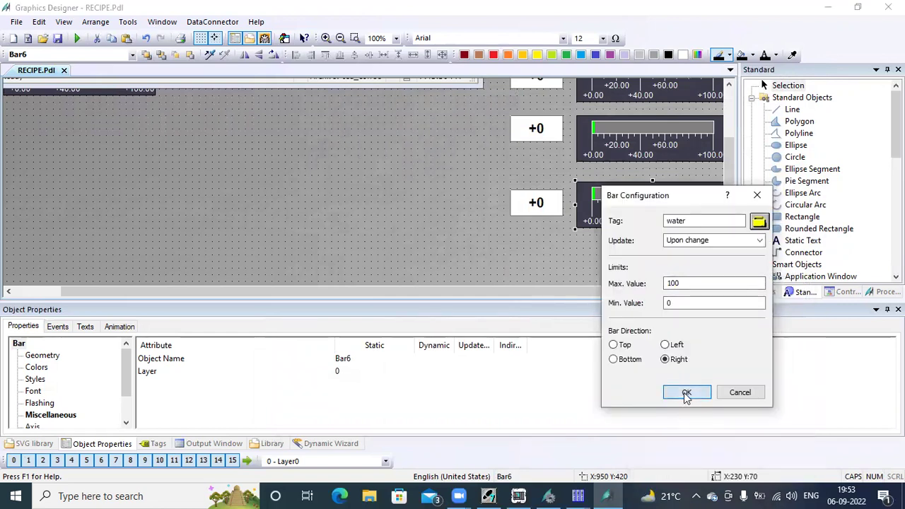
Step: Move the stray bar copy up behind the user archive control, and extend the control downward to a height of about 350
{"action": "scroll", "coordinate": [733, 145], "scroll_direction": "up", "scroll_amount": 3}
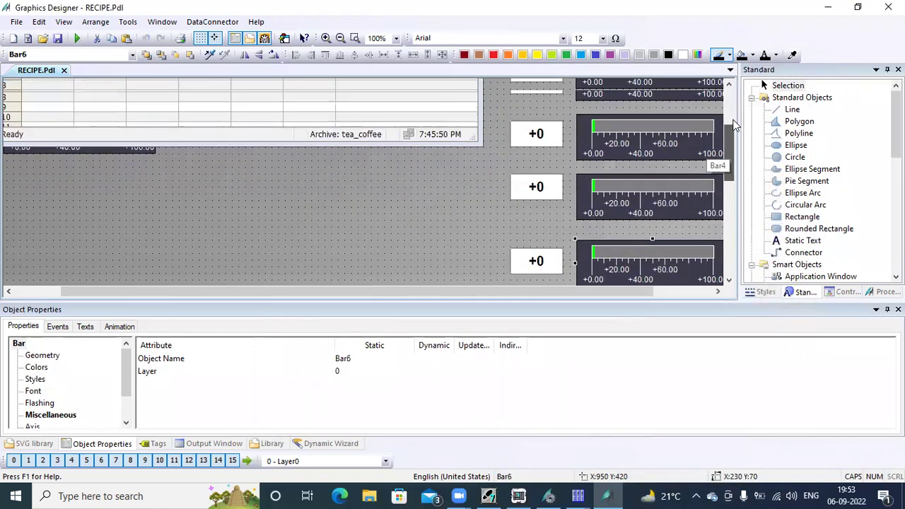
{"action": "left_click", "coordinate": [137, 217]}
{"action": "left_click_drag", "start_coordinate": [137, 217], "coordinate": [136, 209]}
{"action": "left_click", "coordinate": [197, 248]}
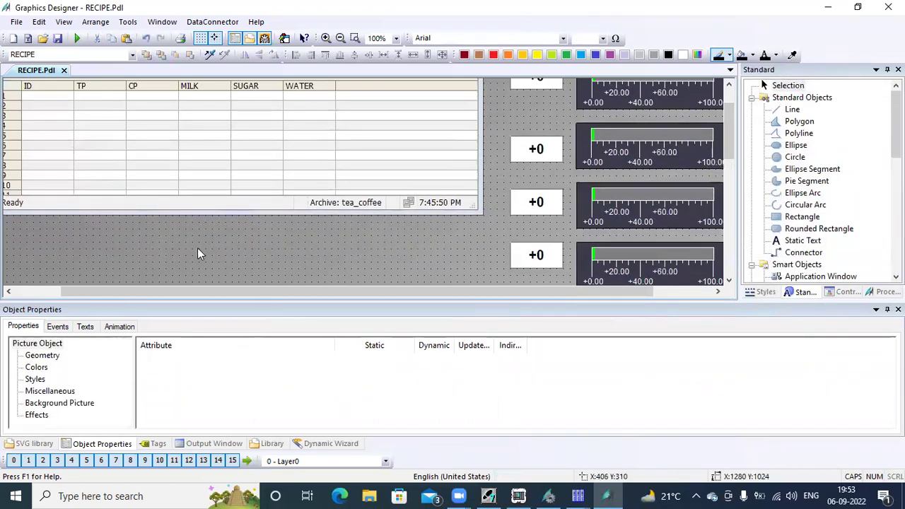
{"action": "left_click", "coordinate": [238, 214]}
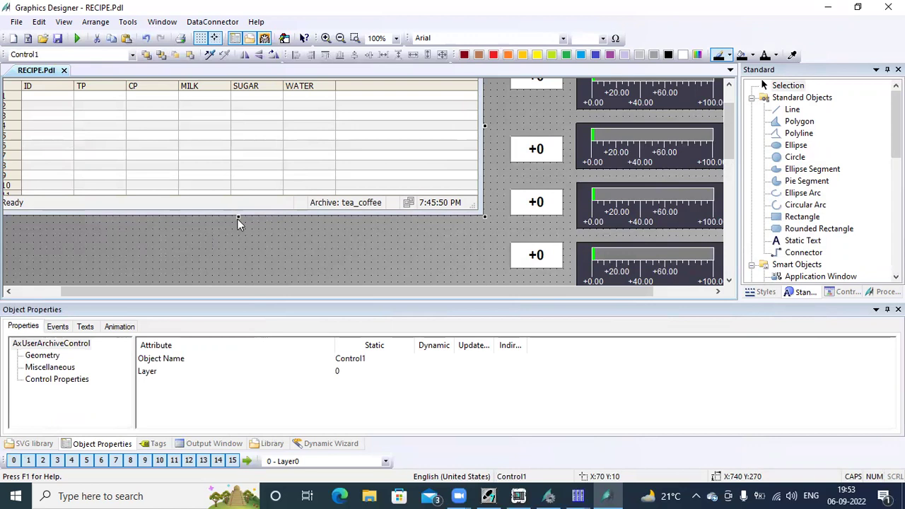
{"action": "left_click_drag", "start_coordinate": [238, 215], "coordinate": [238, 269]}
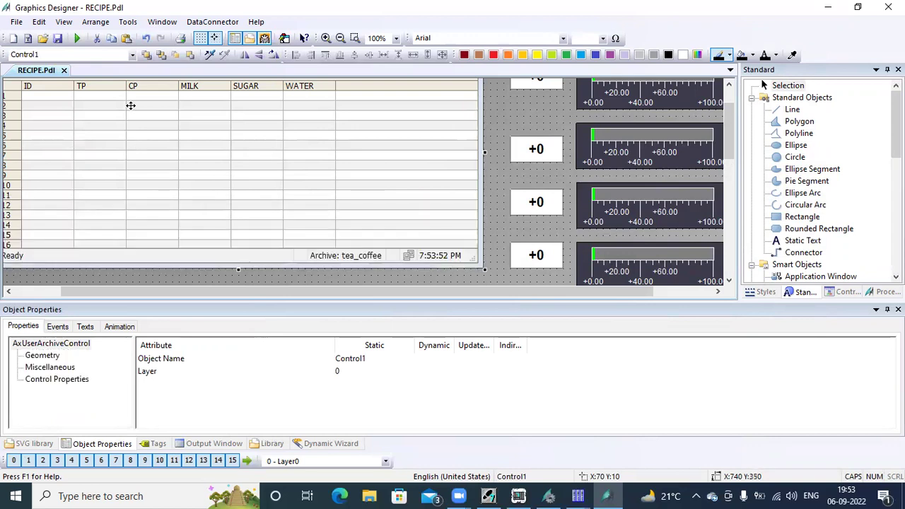
Step: Save the RECIPE picture and start it in runtime
{"action": "left_click", "coordinate": [58, 40]}
{"action": "left_click", "coordinate": [76, 41]}
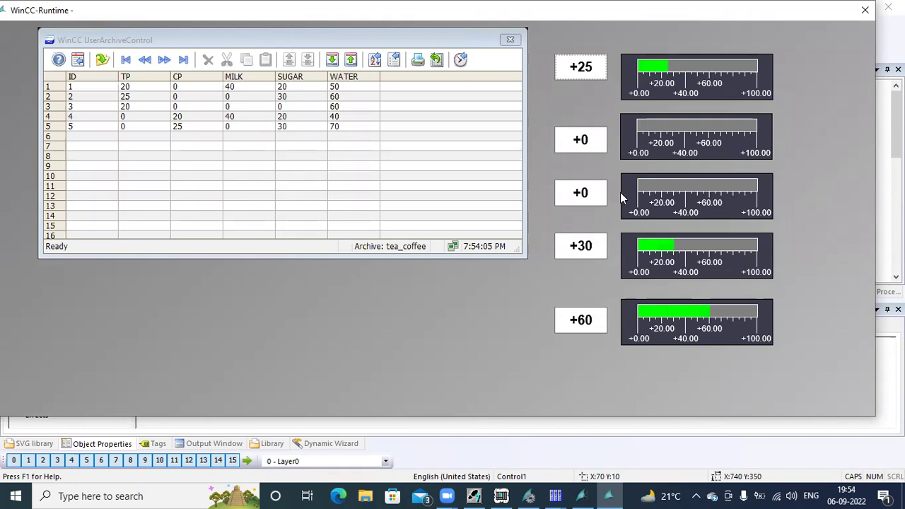
Step: Write the tea_coffee archive record with ID 3 to the PLC tags, followed by the record with ID 5
{"action": "left_click", "coordinate": [95, 101]}
{"action": "left_click", "coordinate": [97, 108]}
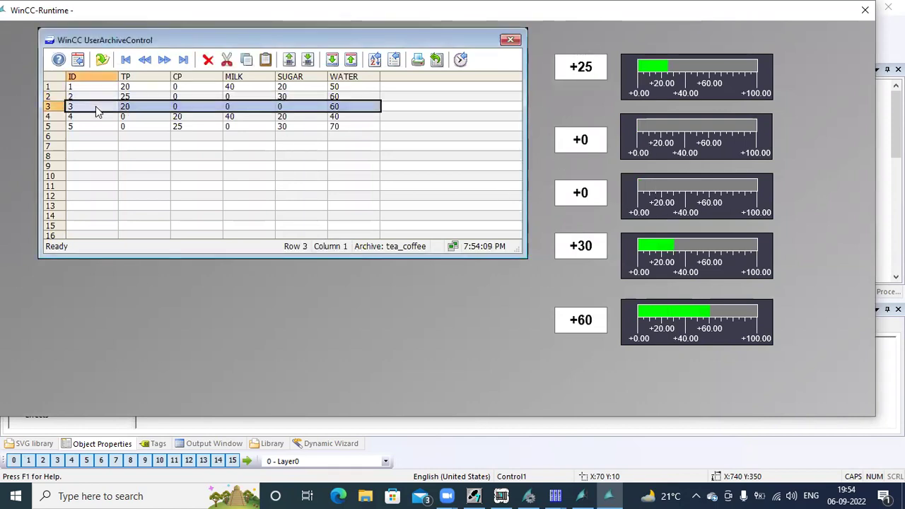
{"action": "left_click", "coordinate": [308, 60]}
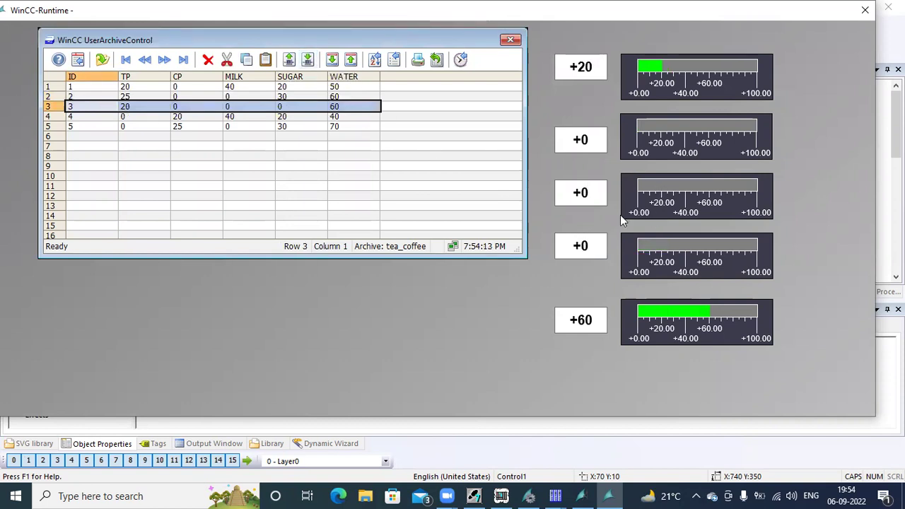
{"action": "left_click", "coordinate": [129, 128]}
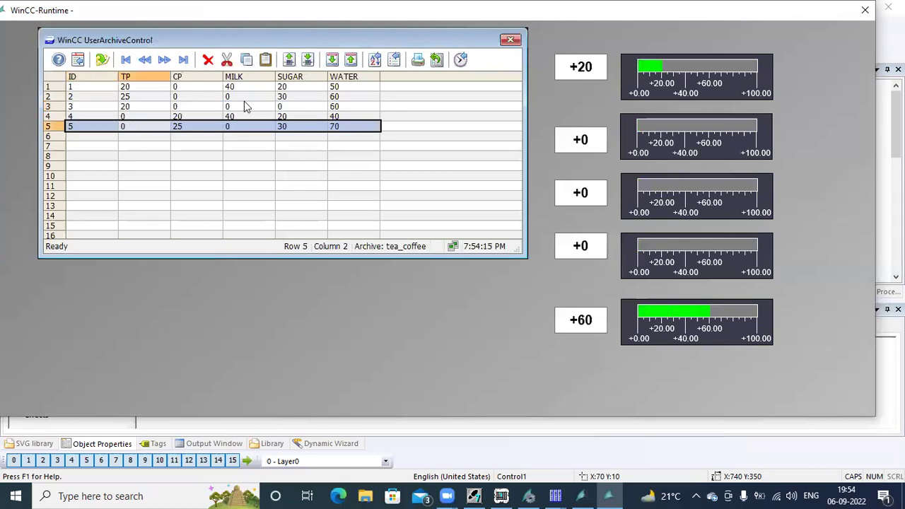
{"action": "left_click", "coordinate": [308, 59]}
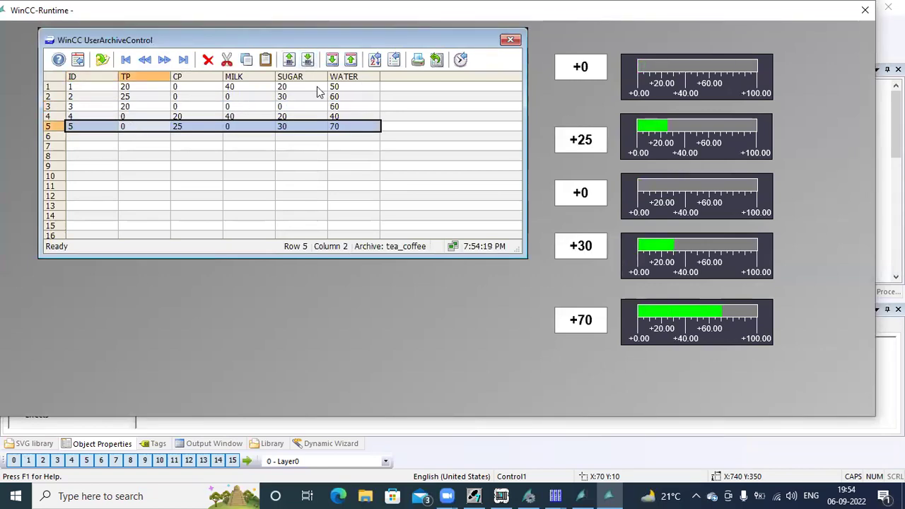
Step: Select the empty sixth archive row, then set the first I/O field to 30 and the second to 0
{"action": "left_click", "coordinate": [84, 137]}
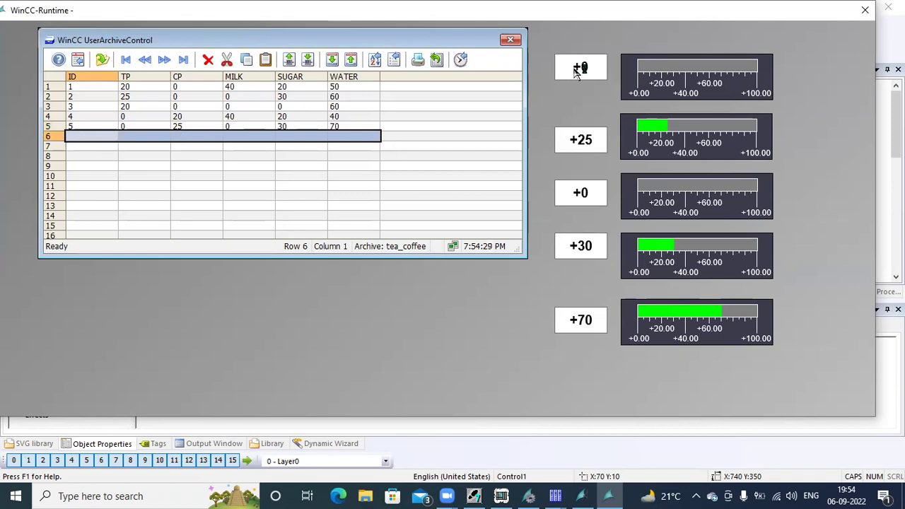
{"action": "left_click", "coordinate": [601, 63]}
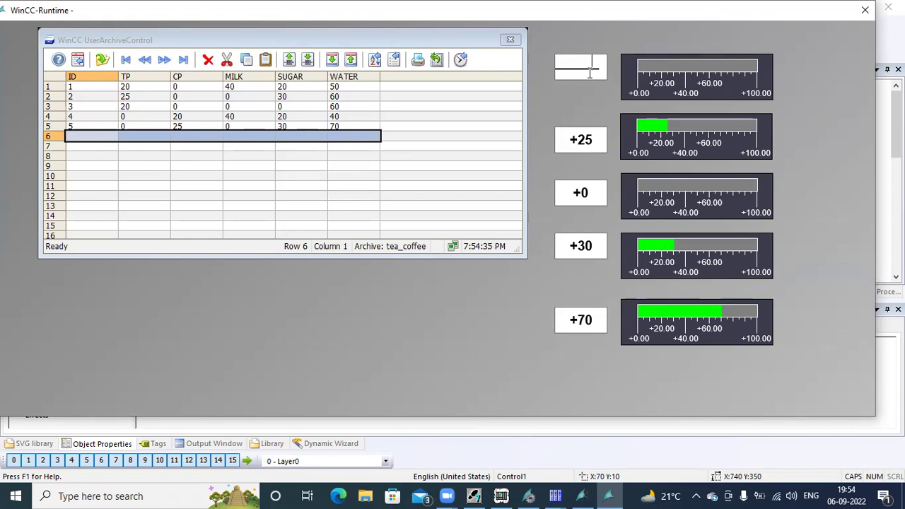
{"action": "type", "text": "3"}
{"action": "key", "text": "Return"}
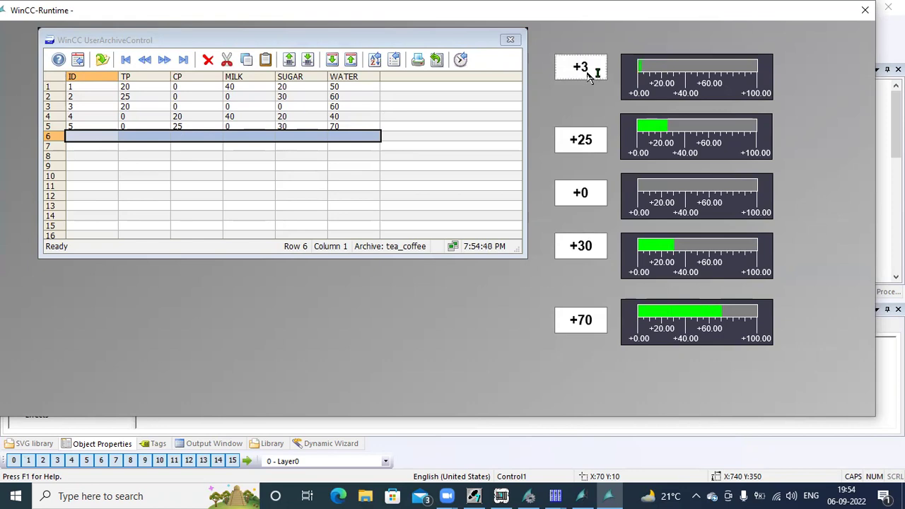
{"action": "left_click", "coordinate": [587, 64]}
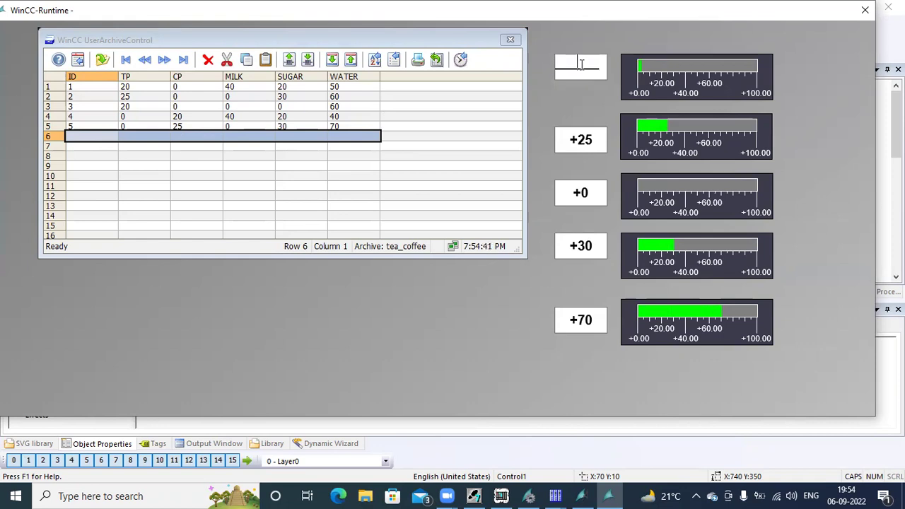
{"action": "type", "text": "30"}
{"action": "key", "text": "Return"}
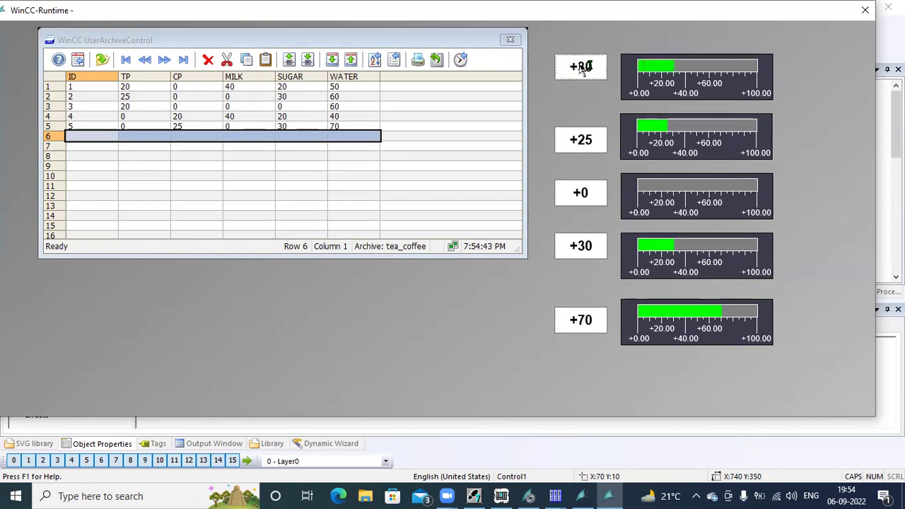
{"action": "left_click", "coordinate": [582, 139]}
{"action": "type", "text": "+0"}
{"action": "key", "text": "Return"}
Step: Set the third I/O field to 50, the fourth to 25 and the fifth to 40
{"action": "left_click", "coordinate": [578, 189]}
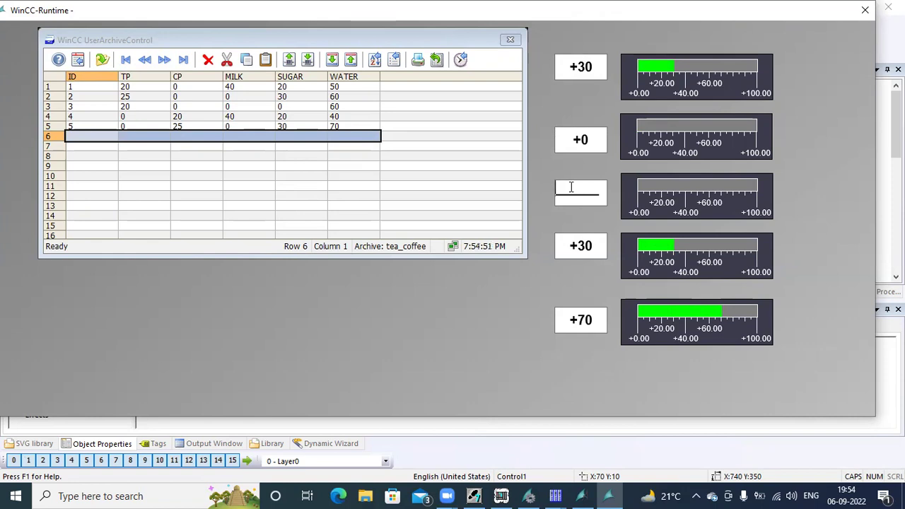
{"action": "type", "text": "+50"}
{"action": "key", "text": "Return"}
{"action": "left_click", "coordinate": [579, 247]}
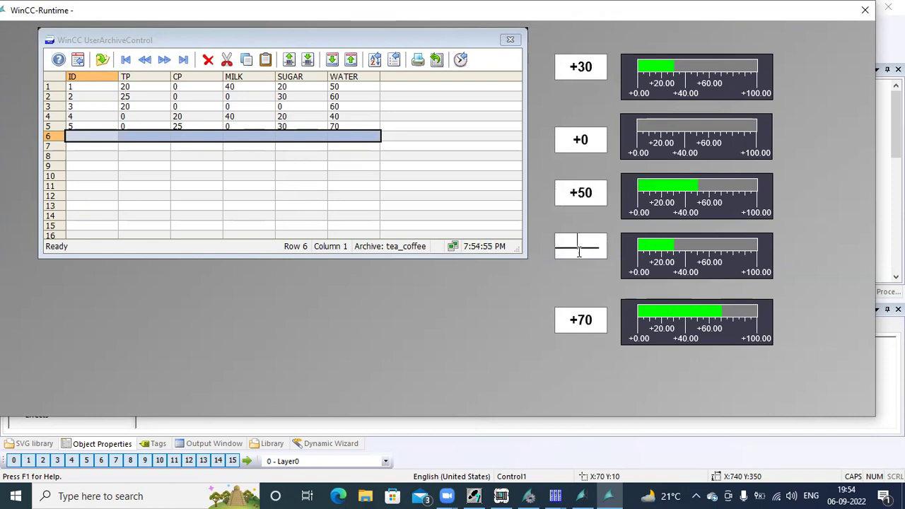
{"action": "type", "text": "25"}
{"action": "key", "text": "Return"}
{"action": "left_click", "coordinate": [587, 324]}
{"action": "type", "text": "40"}
{"action": "key", "text": "Return"}
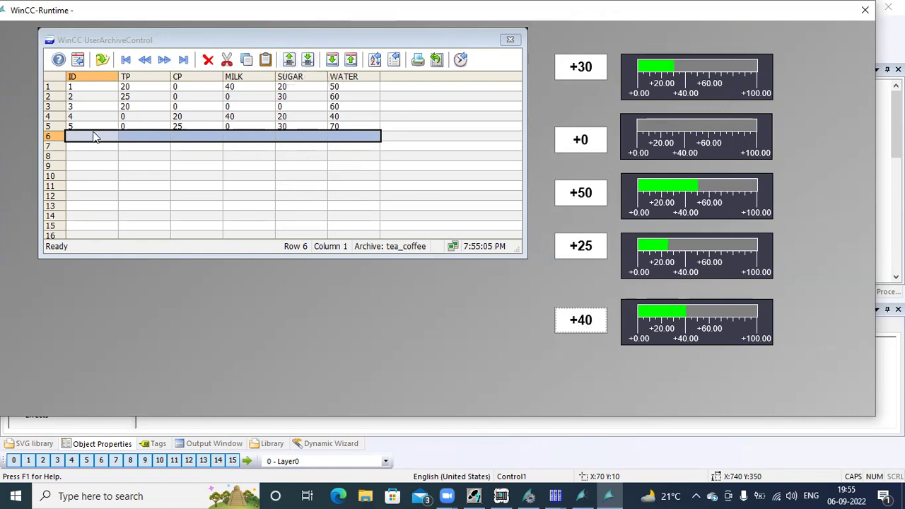
Step: Read the current PLC tag values into the sixth row of the tea_coffee archive as a new record
{"action": "left_click", "coordinate": [289, 61]}
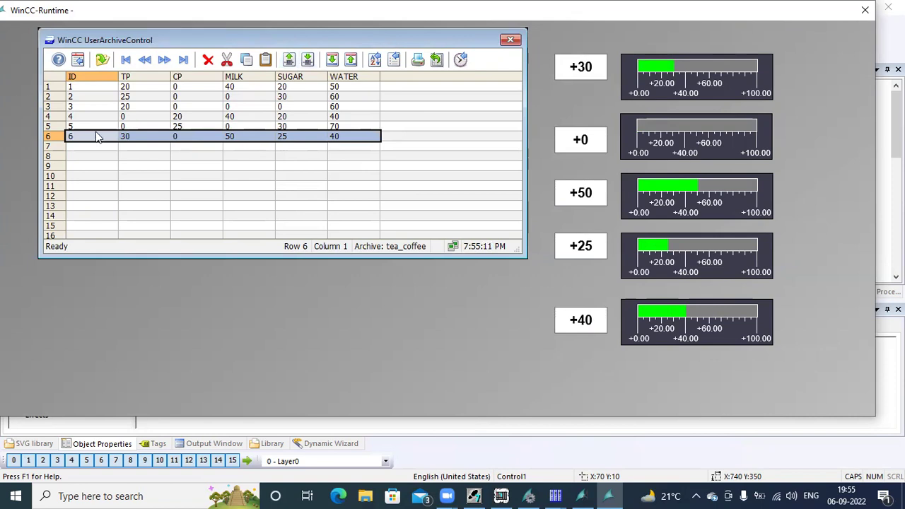
{"action": "left_click", "coordinate": [294, 147]}
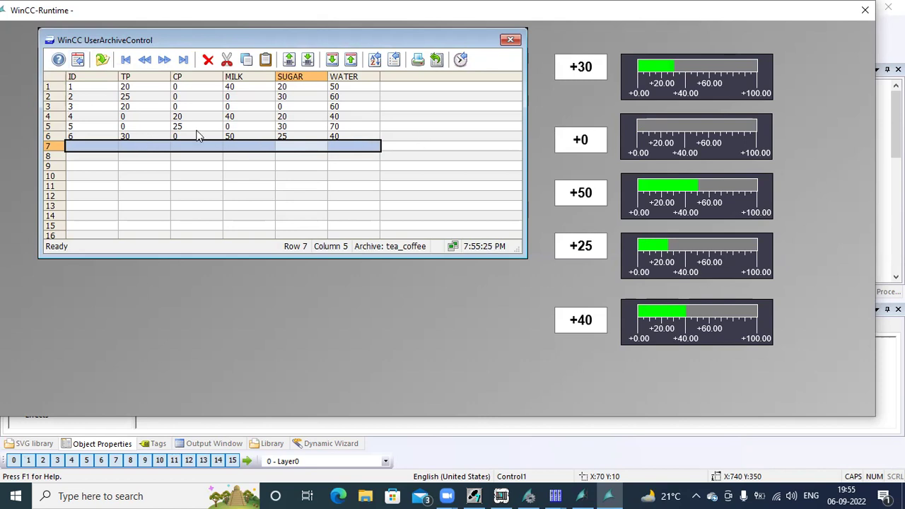
{"action": "left_click", "coordinate": [153, 137]}
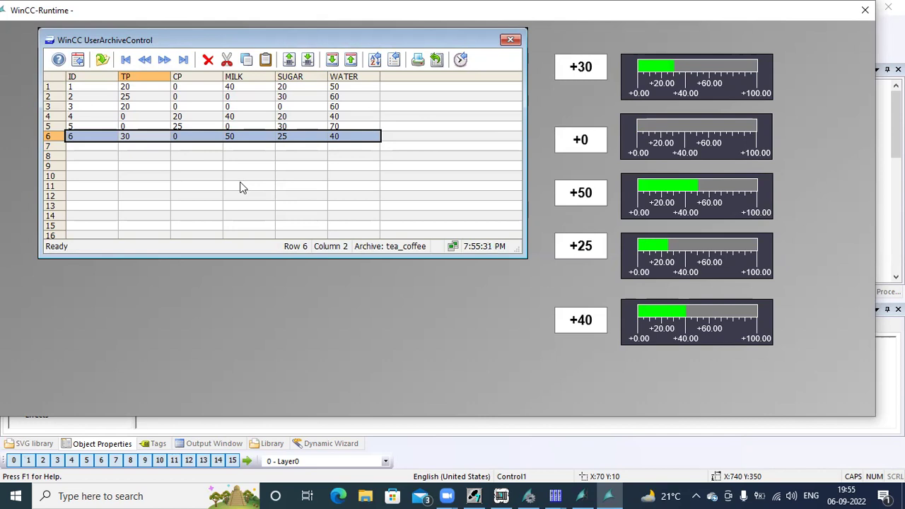
Step: Examine the user archive control's online configuration settings in runtime
{"action": "left_click", "coordinate": [77, 60]}
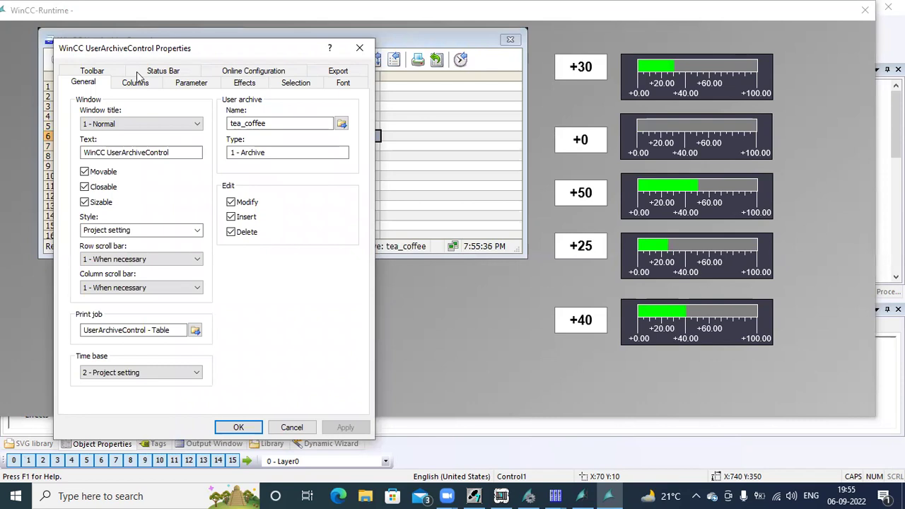
{"action": "left_click_drag", "start_coordinate": [115, 50], "coordinate": [278, 81]}
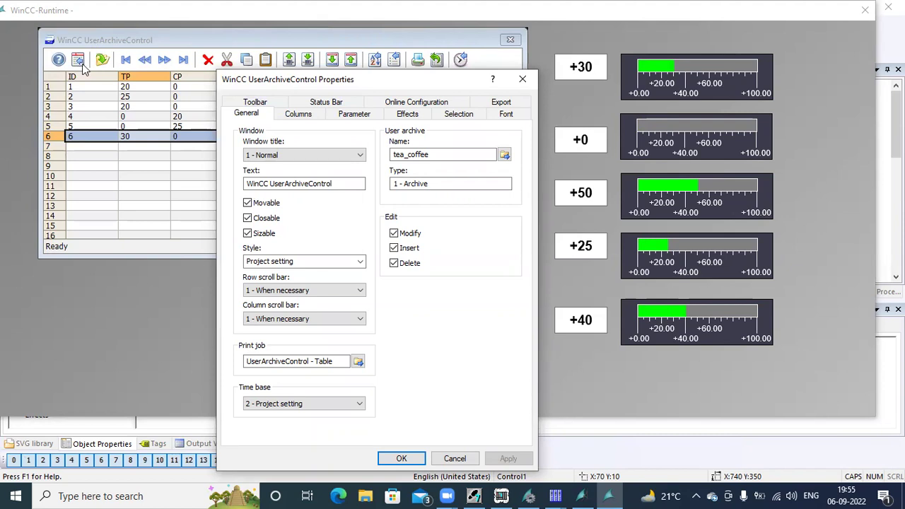
{"action": "left_click", "coordinate": [420, 105]}
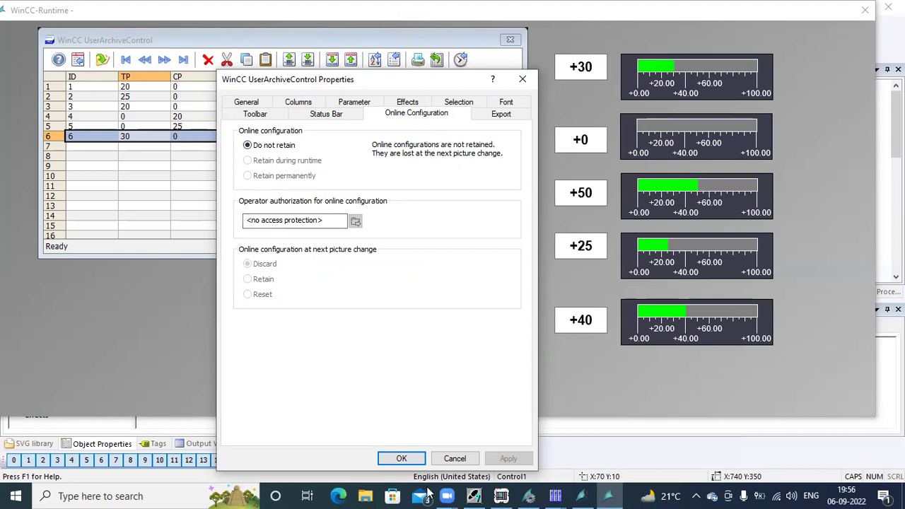
{"action": "left_click", "coordinate": [413, 456]}
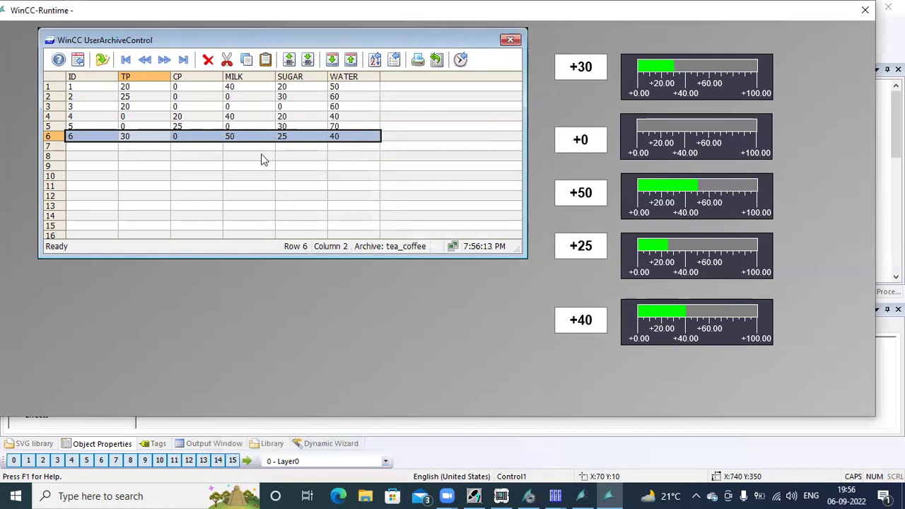
Step: Exit runtime, set the user archive control's online configuration to Retain permanently with Retain at the next picture change, and save the RECIPE picture
{"action": "left_click", "coordinate": [865, 11]}
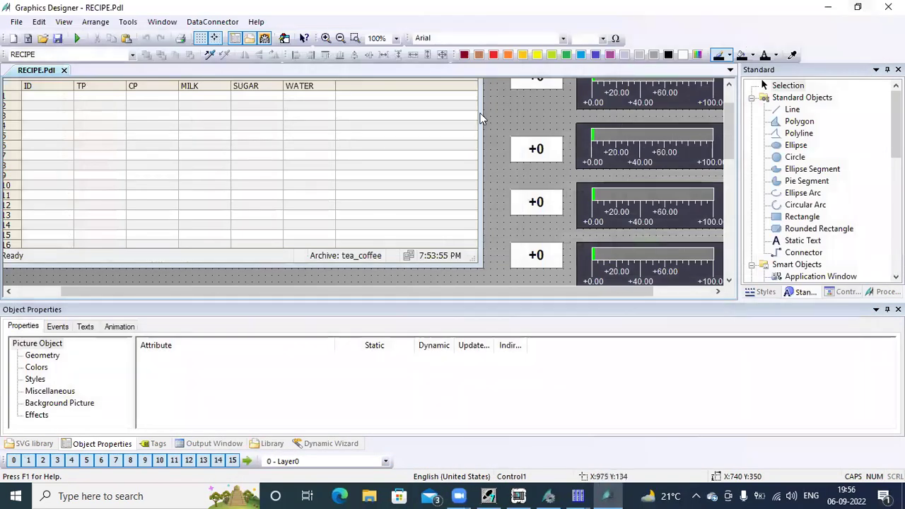
{"action": "left_click", "coordinate": [141, 132]}
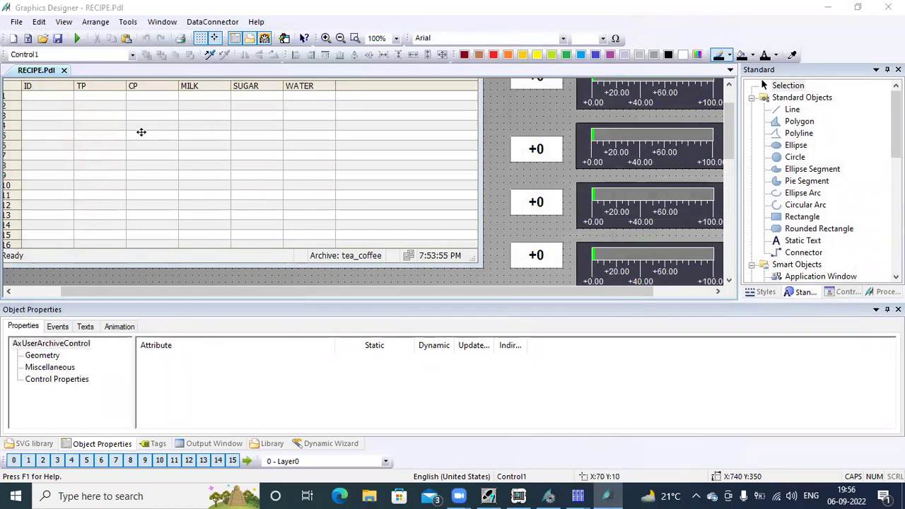
{"action": "double_click", "coordinate": [141, 133]}
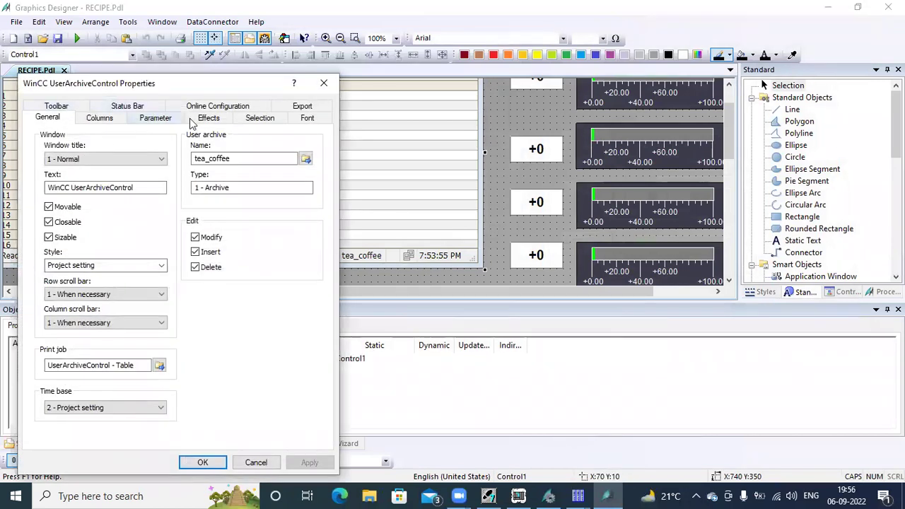
{"action": "left_click", "coordinate": [218, 106]}
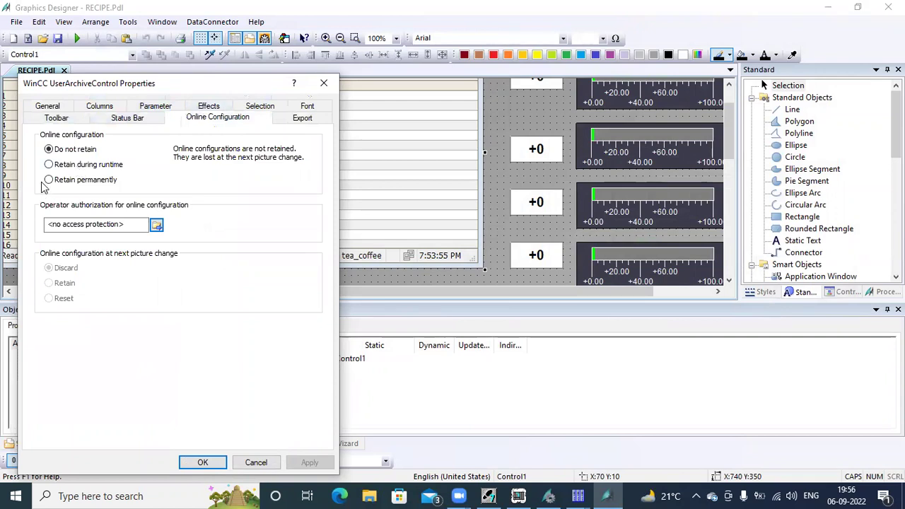
{"action": "left_click", "coordinate": [49, 180]}
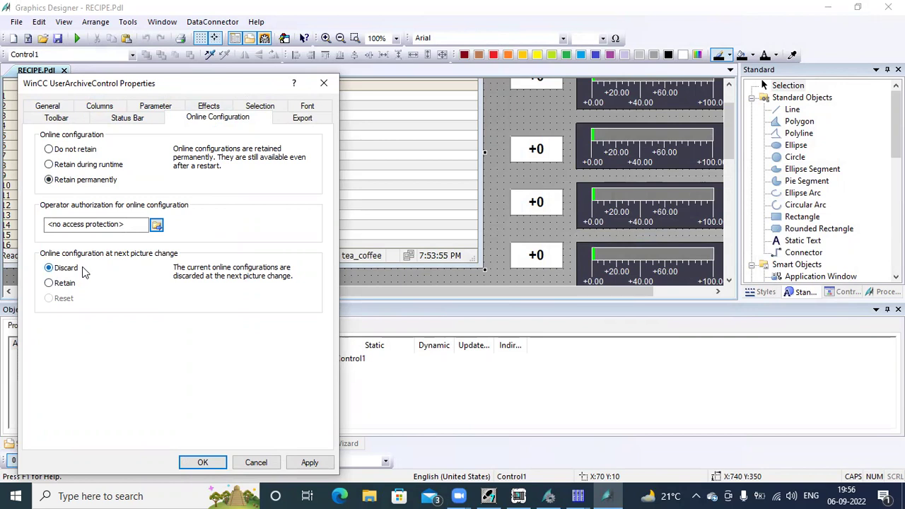
{"action": "left_click", "coordinate": [49, 285]}
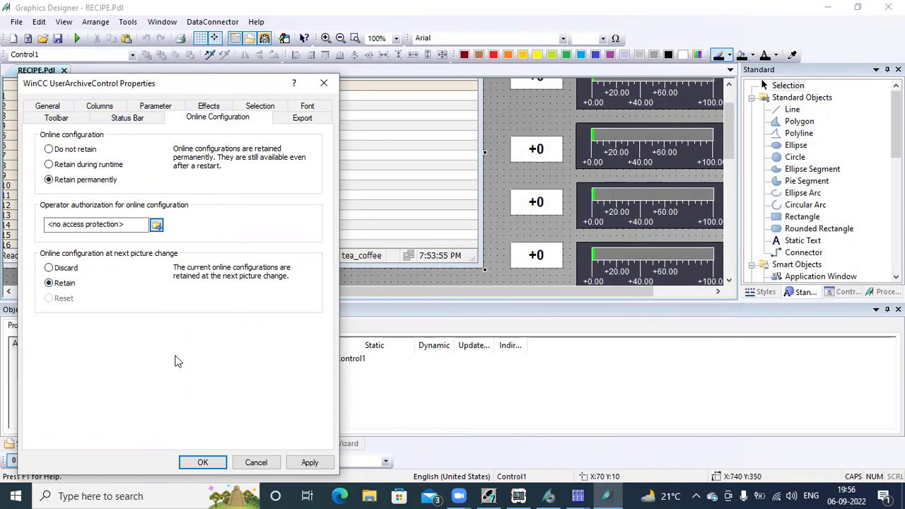
{"action": "left_click", "coordinate": [201, 462]}
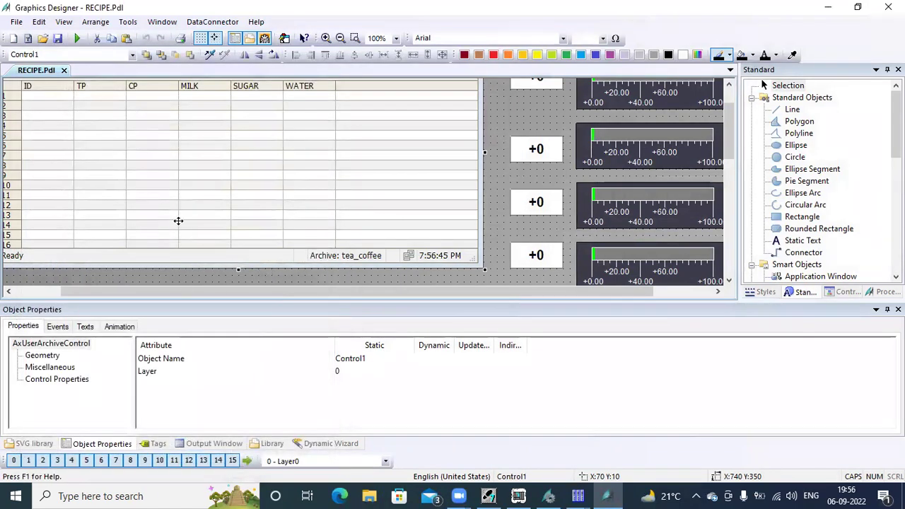
{"action": "left_click", "coordinate": [58, 39]}
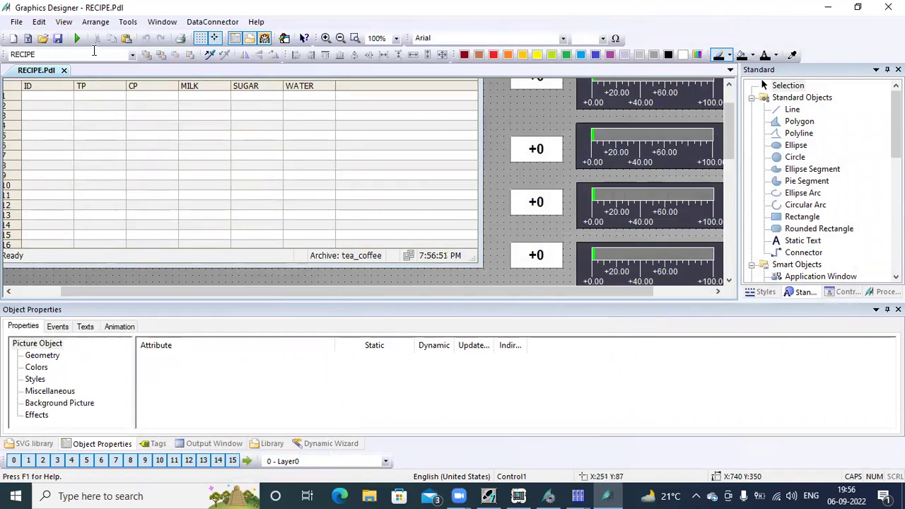
Step: Run the RECIPE picture and write the archive records with ID 6 and ID 4 to the PLC tags, closing runtime at the end
{"action": "left_click", "coordinate": [77, 38]}
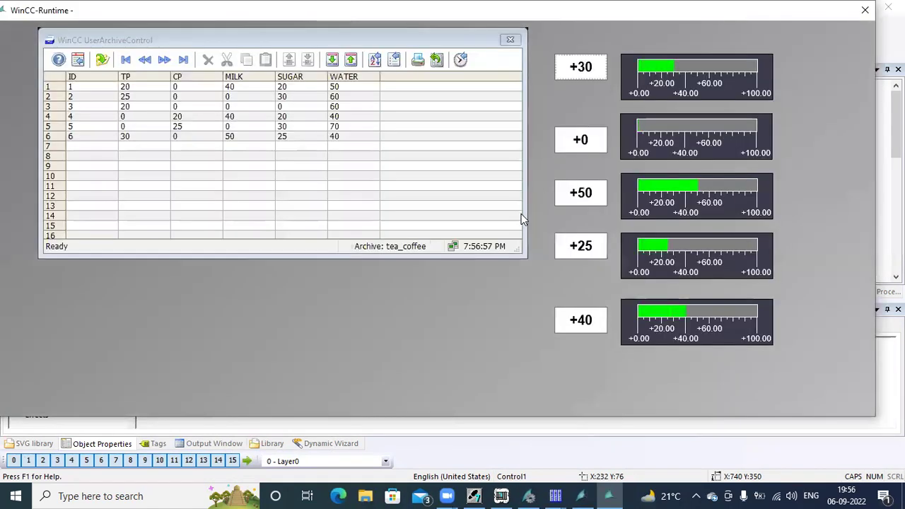
{"action": "left_click", "coordinate": [146, 136]}
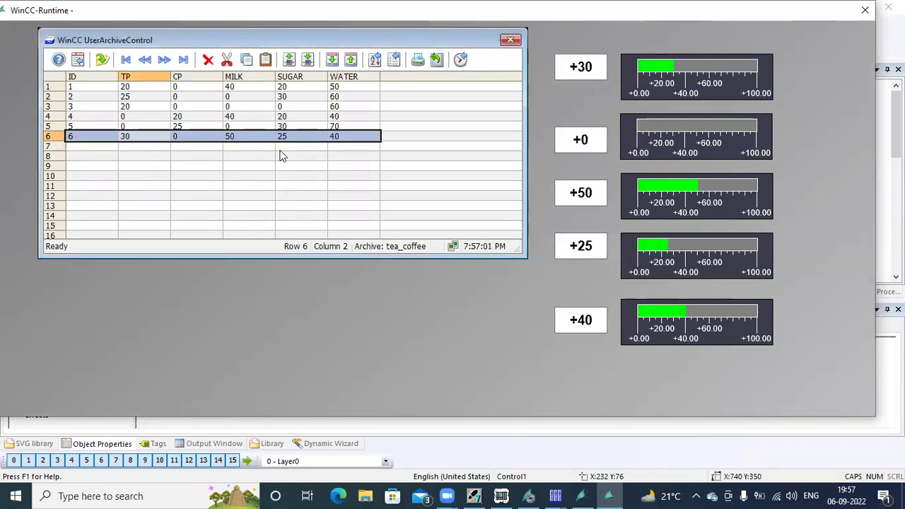
{"action": "left_click", "coordinate": [309, 61]}
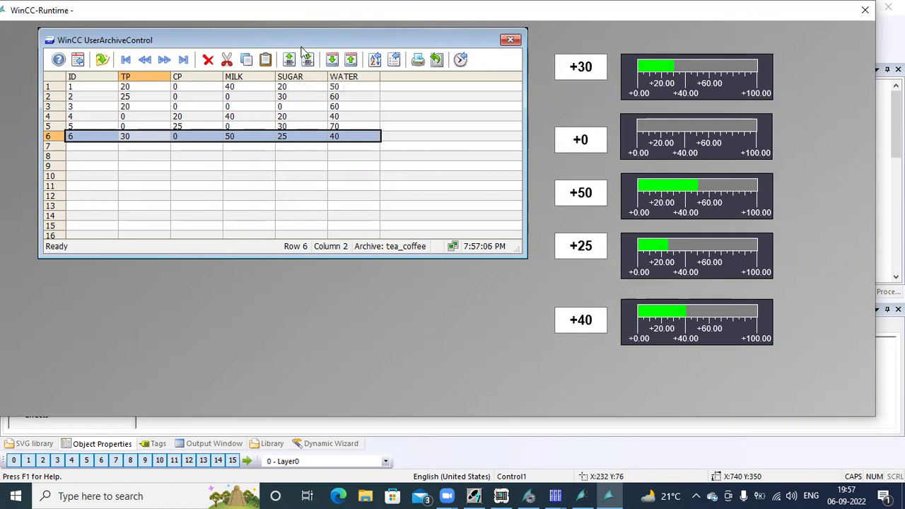
{"action": "left_click", "coordinate": [179, 116]}
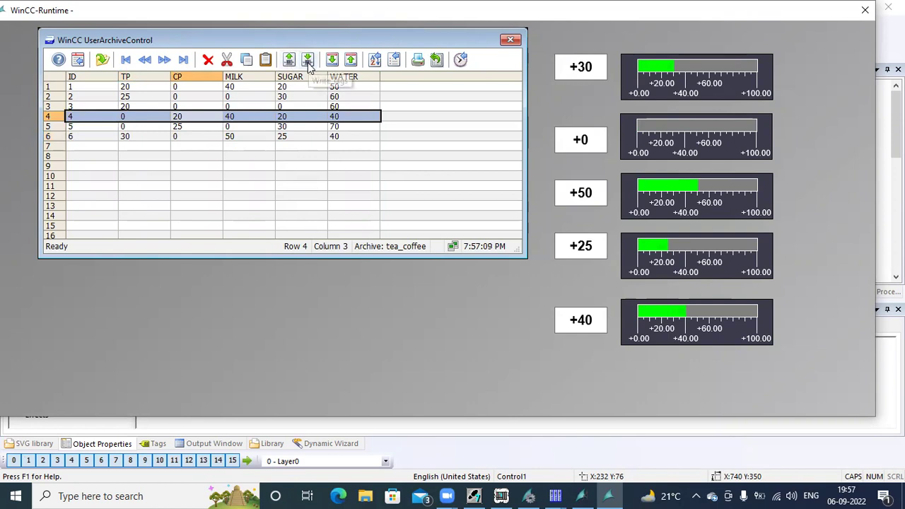
{"action": "left_click", "coordinate": [308, 62]}
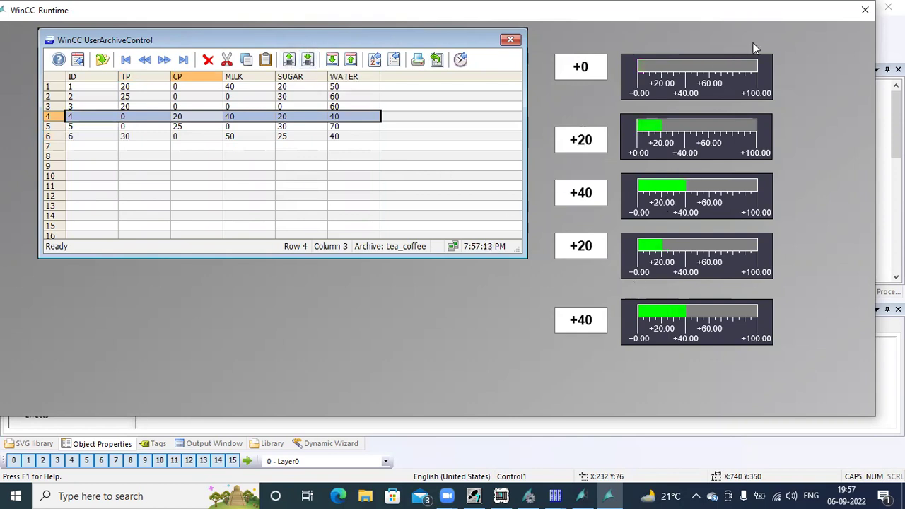
{"action": "left_click", "coordinate": [866, 11]}
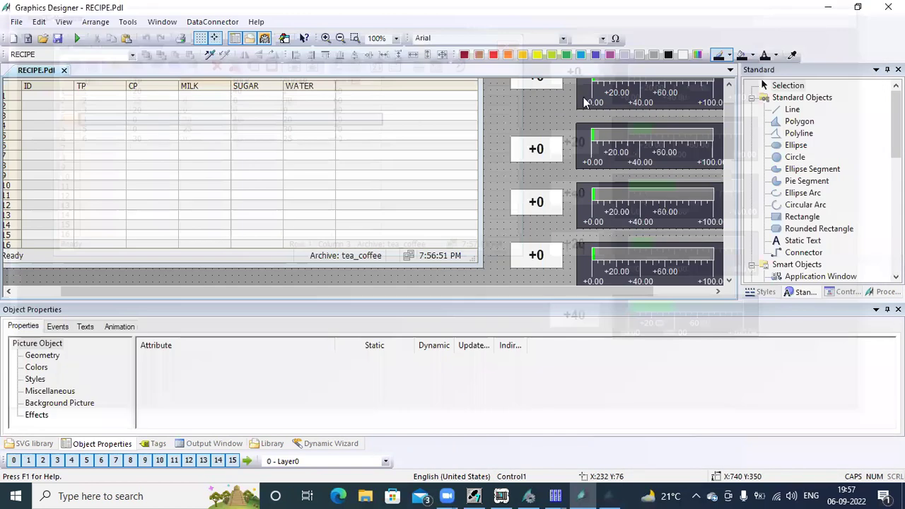